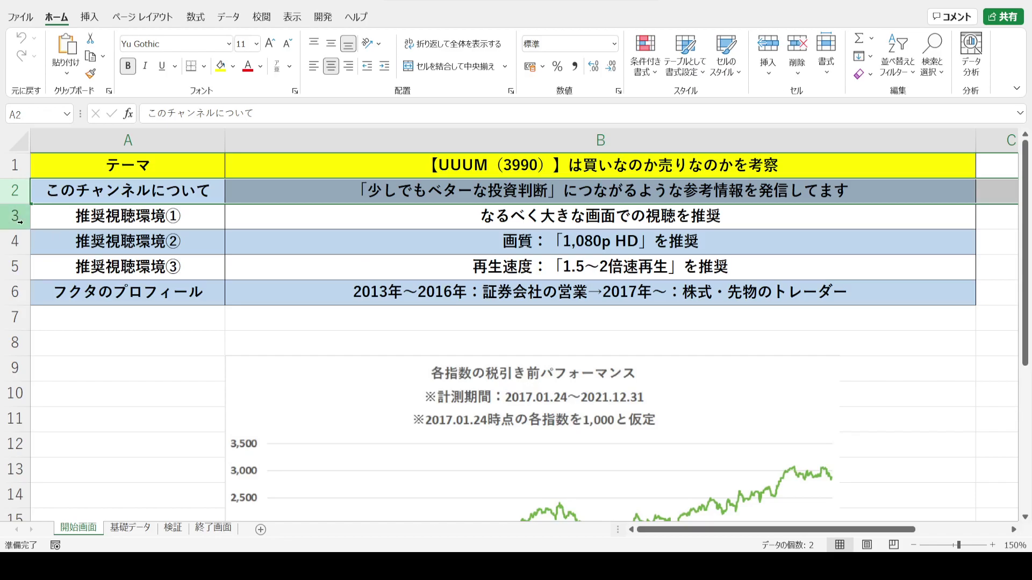
- Review the recommended viewing environment rows, the profile row and the index performance chart on the 開始画面 sheet
left_click_drag(15, 217, 24, 262)
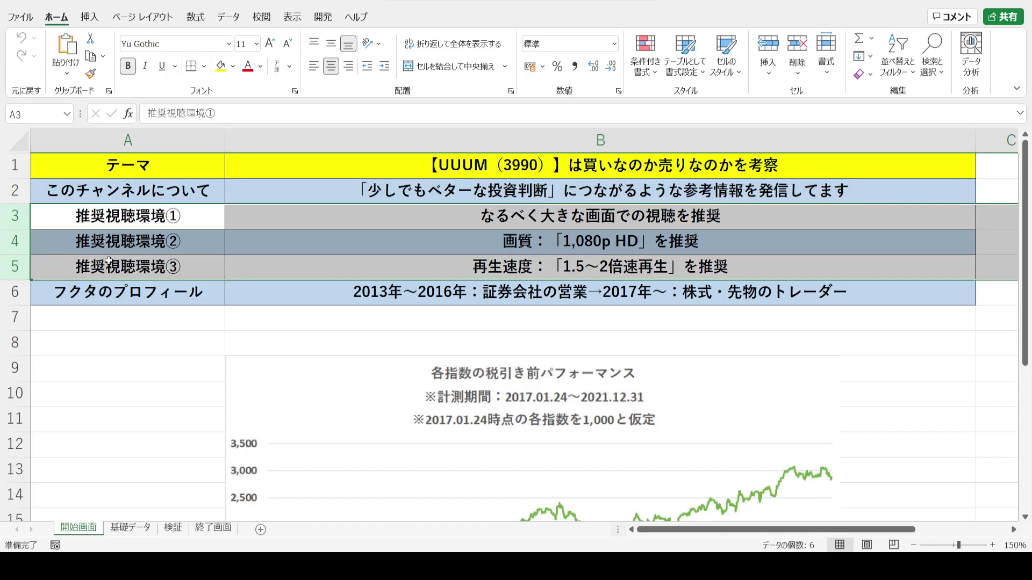
left_click(5, 217)
left_click(11, 241)
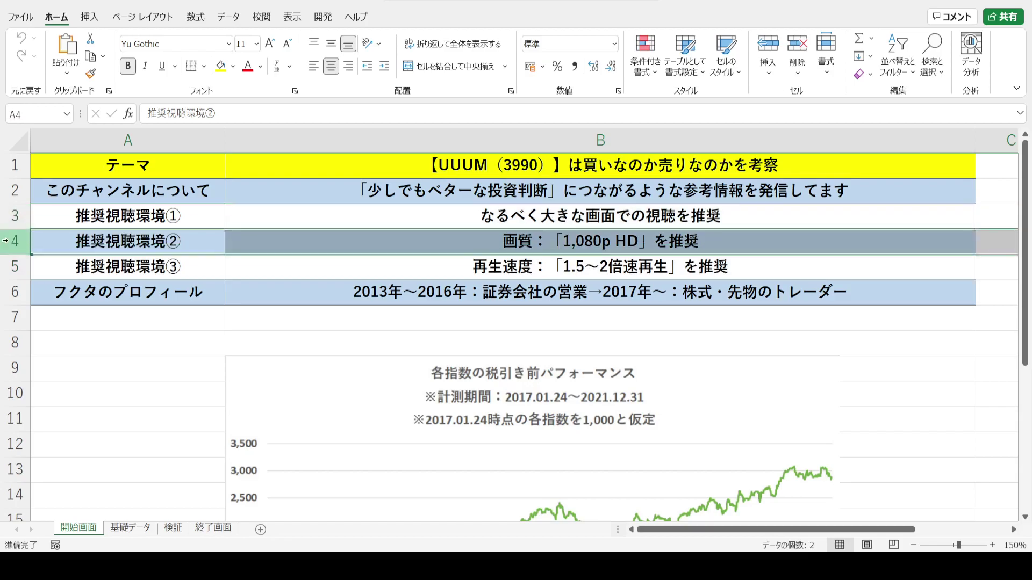
left_click(13, 266)
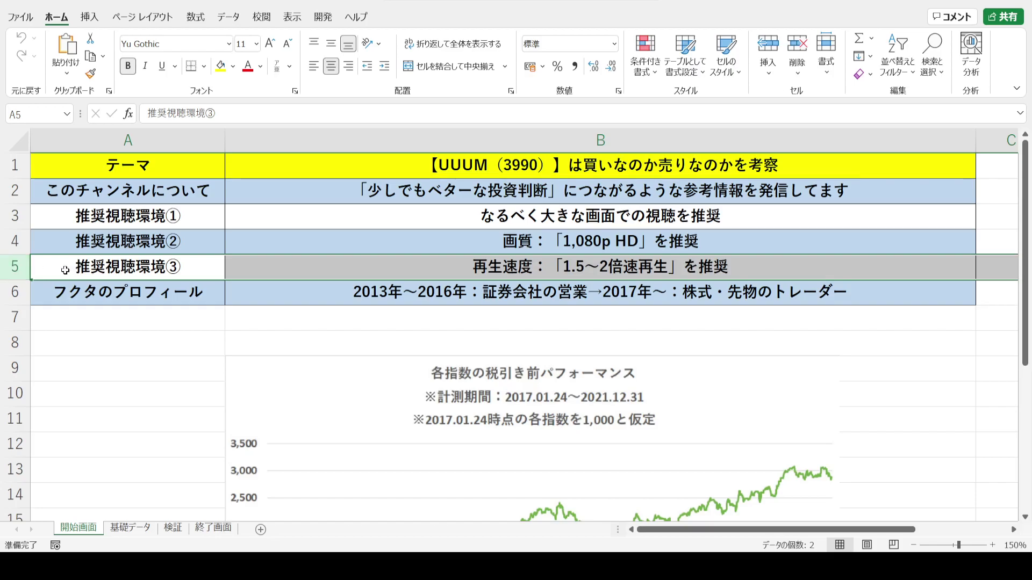
left_click(16, 292)
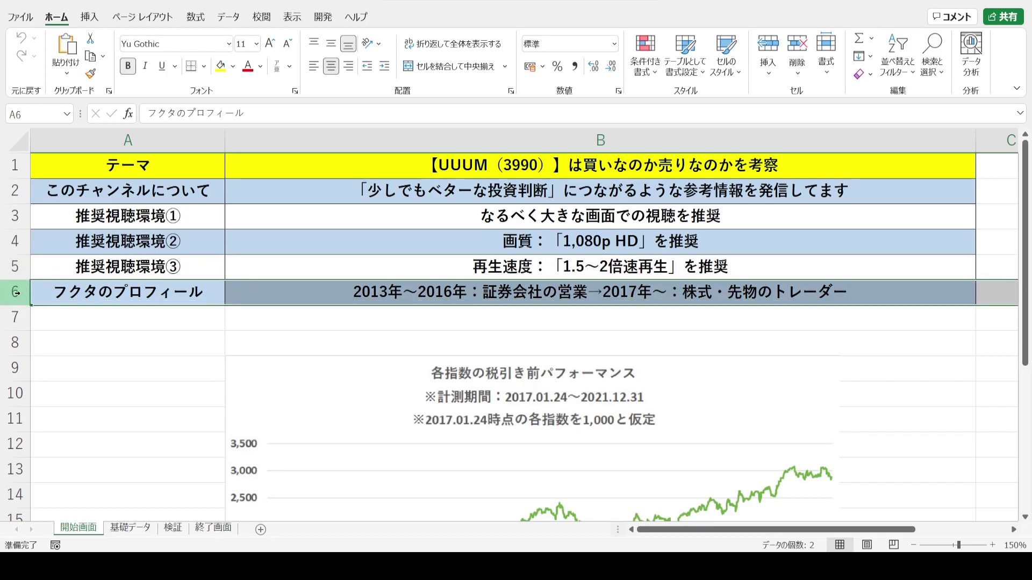
left_click(90, 318)
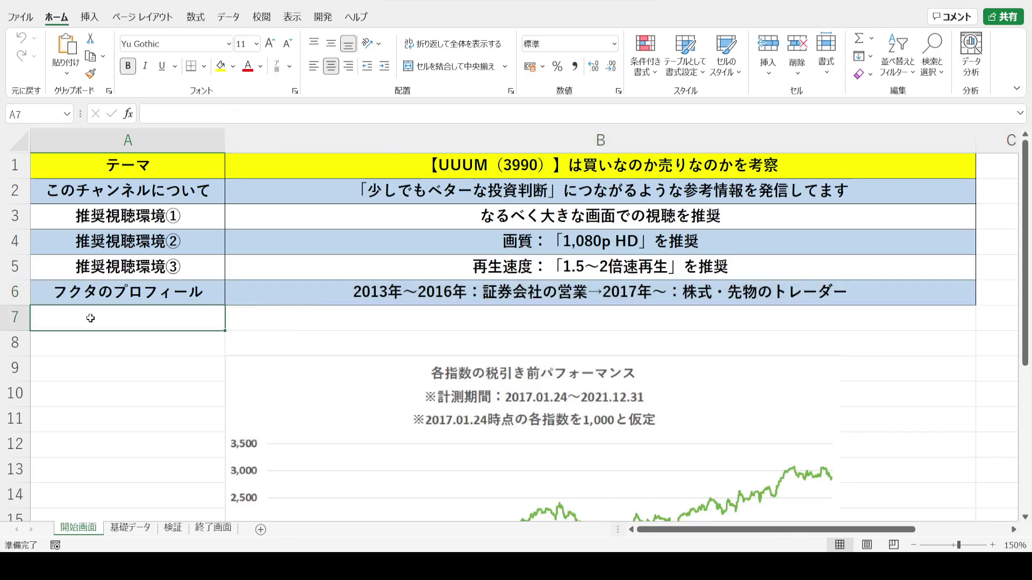
key("ctrl+Down")
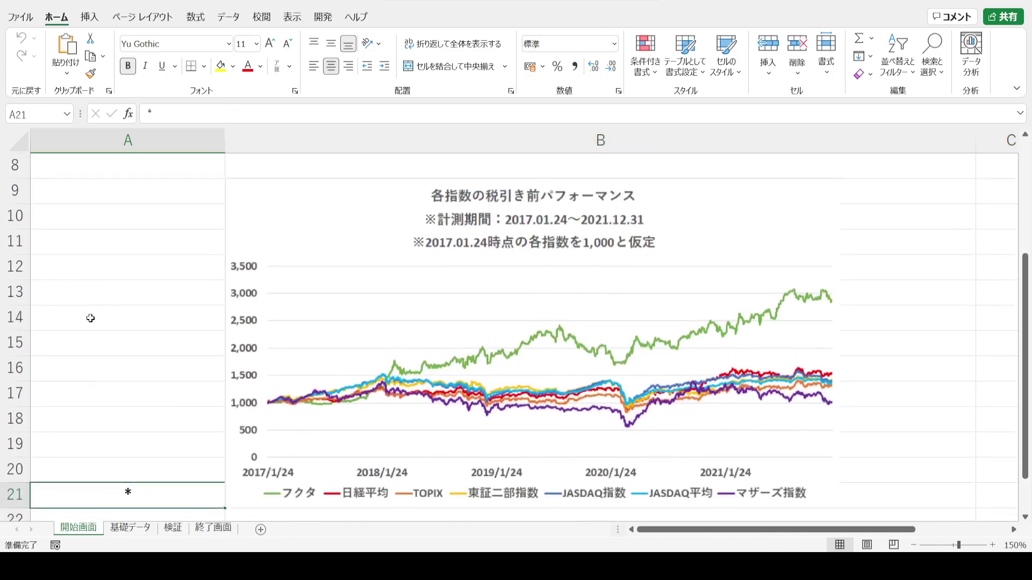
- Open the 基礎データ sheet and review the UUUM basic data from 企業名 through ベンチマーク, row by row
left_click(135, 528)
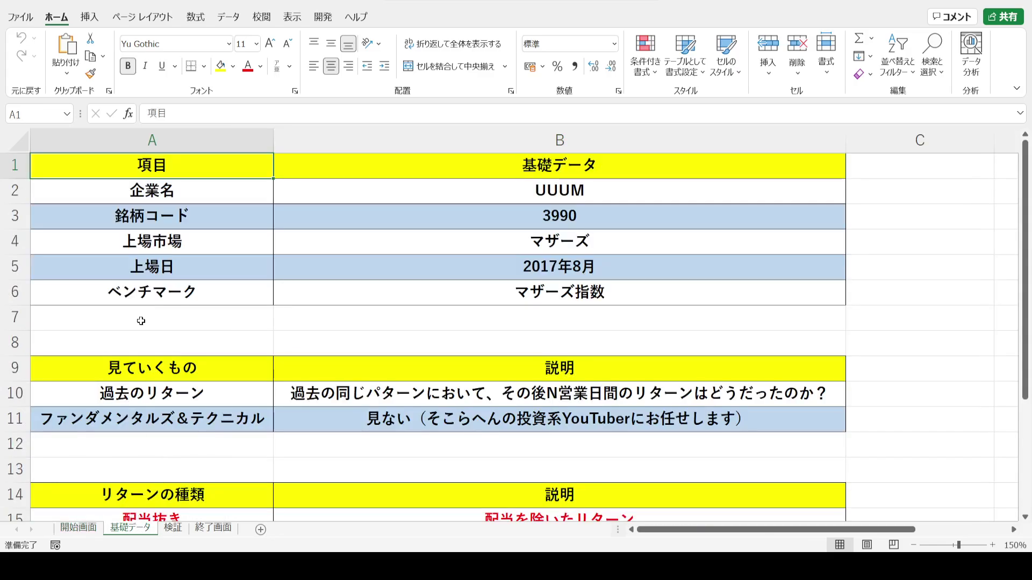
left_click(9, 190)
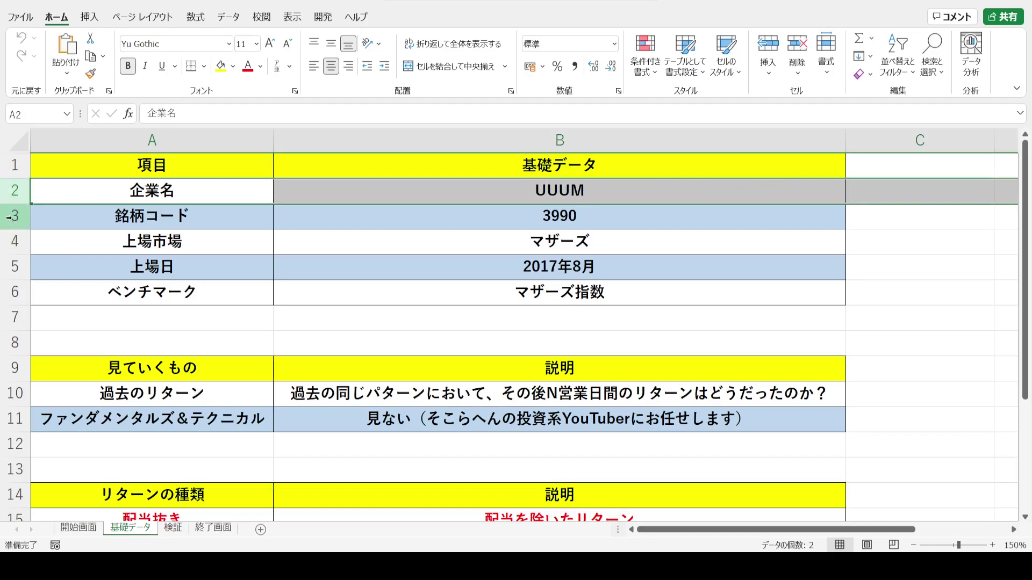
left_click(10, 216)
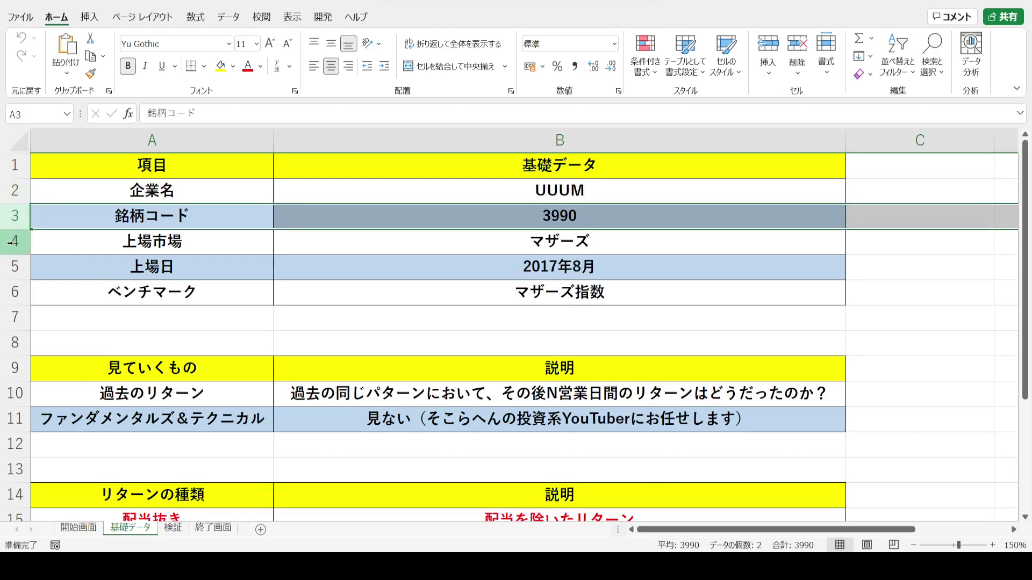
left_click(10, 242)
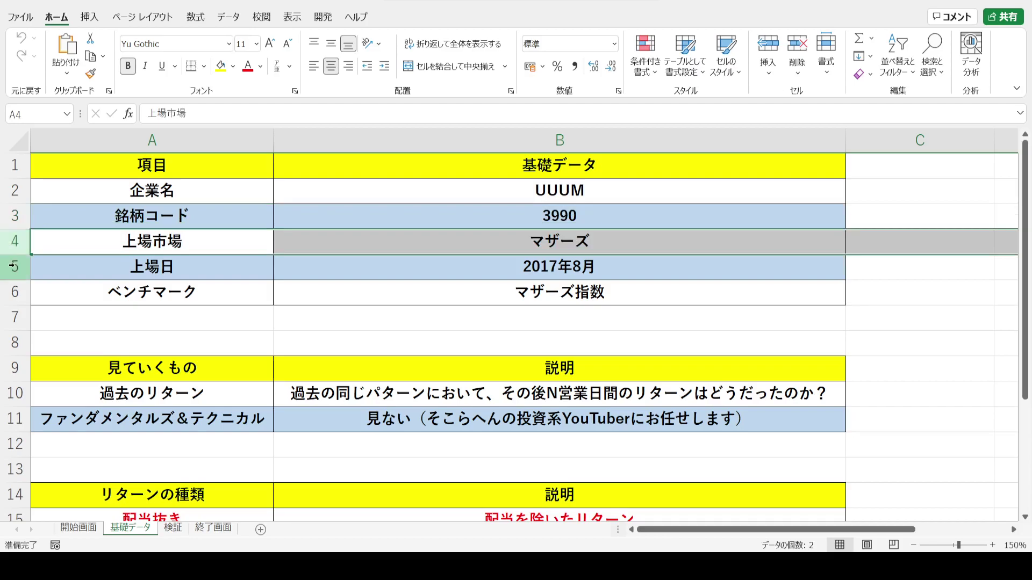
left_click(12, 266)
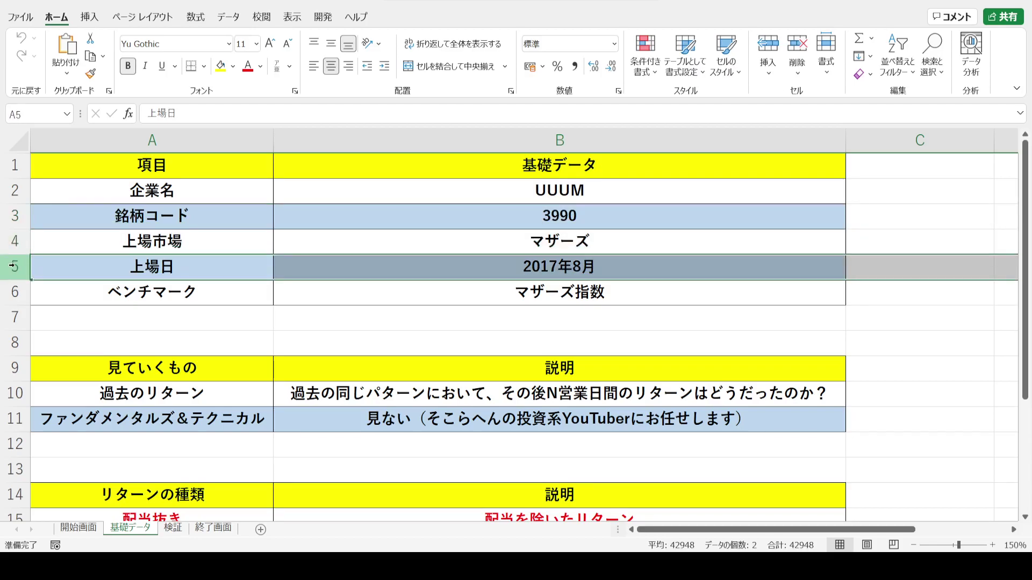
left_click(12, 292)
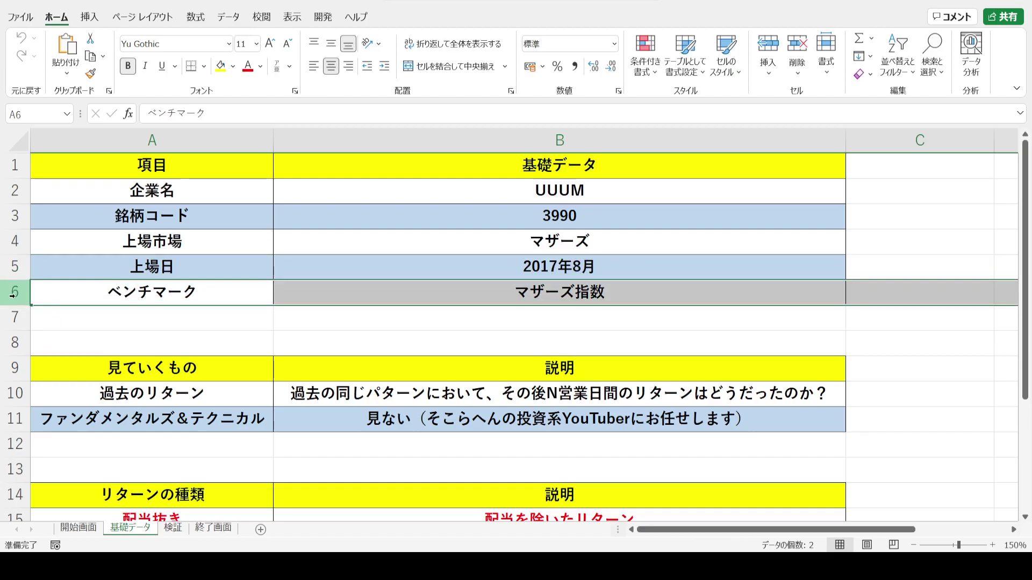
- Review the 見ていくもの table, covering the 過去のリターン row with its explanation and the ファンダメンタルズ＆テクニカル row
left_click(16, 368)
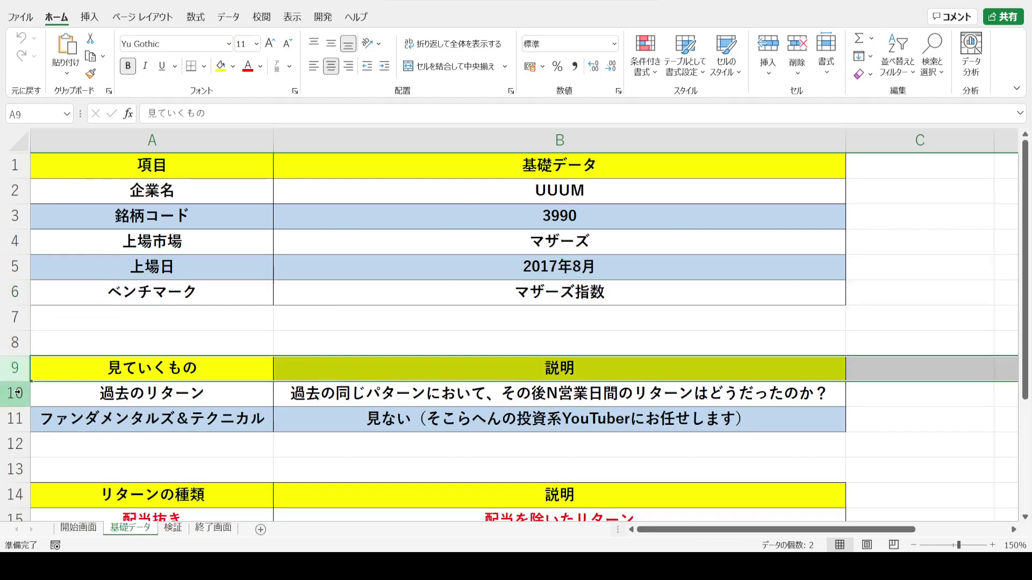
left_click(16, 393)
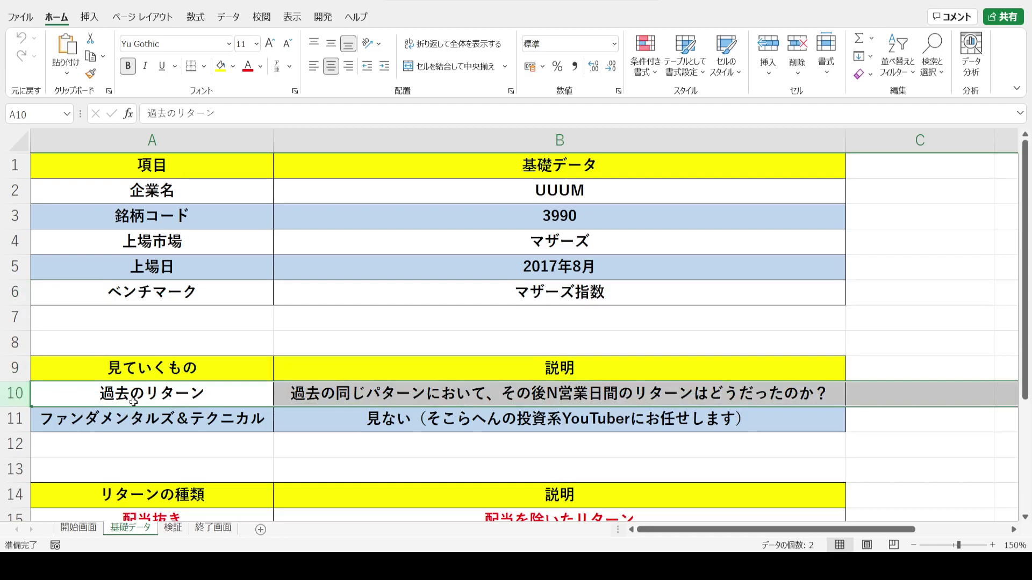
left_click(280, 399)
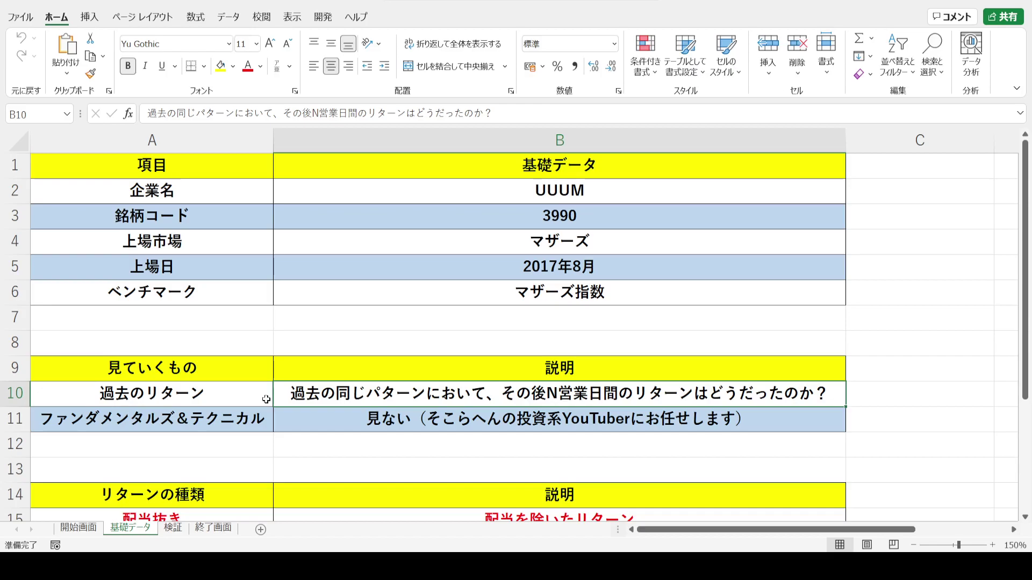
left_click(7, 417)
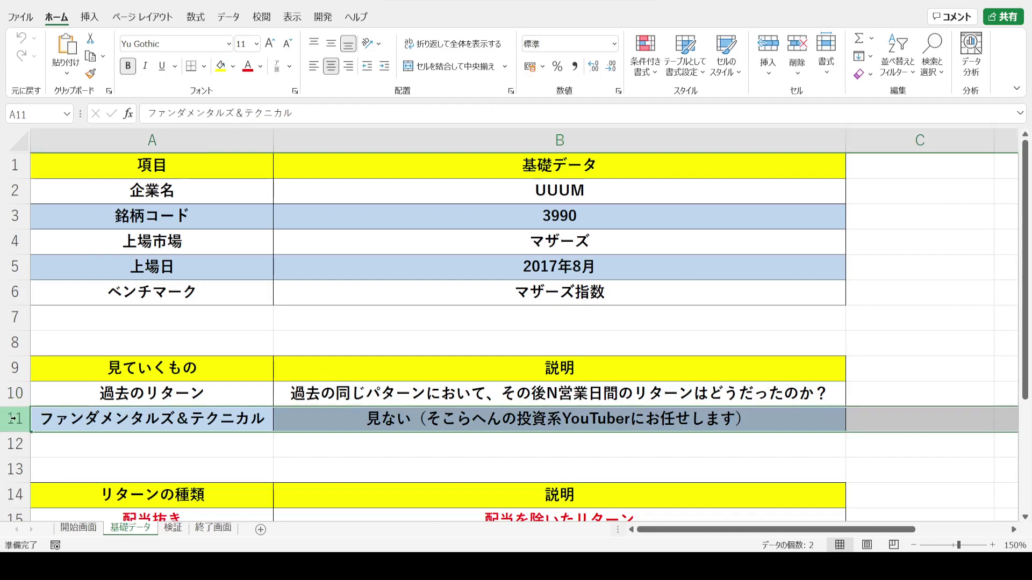
- Review the three return types in the リターンの種類 table, ending with the 配当抜き row selected
left_click(140, 490)
scroll(140, 490, "down", 1)
left_click(140, 490)
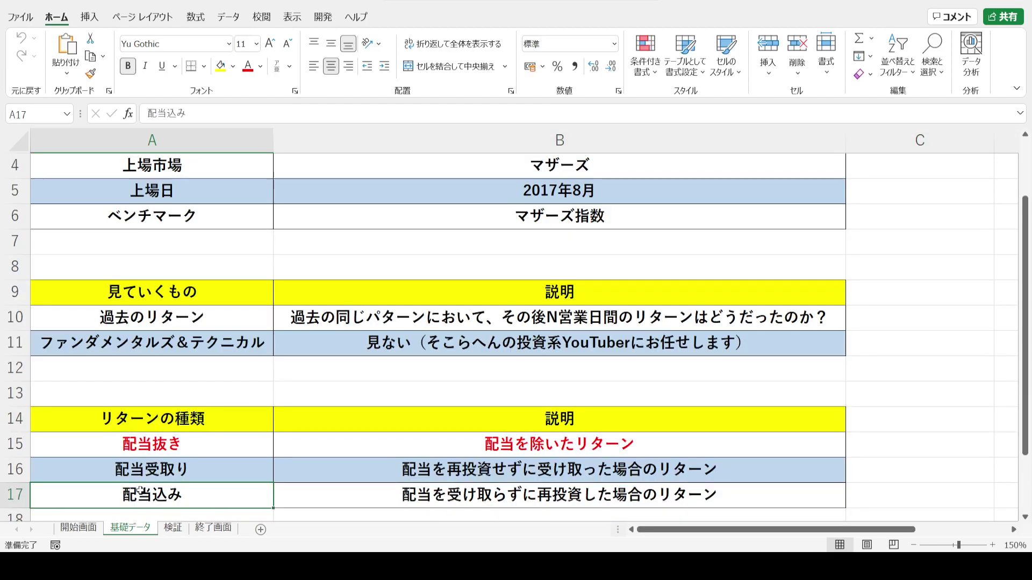
left_click(2, 445)
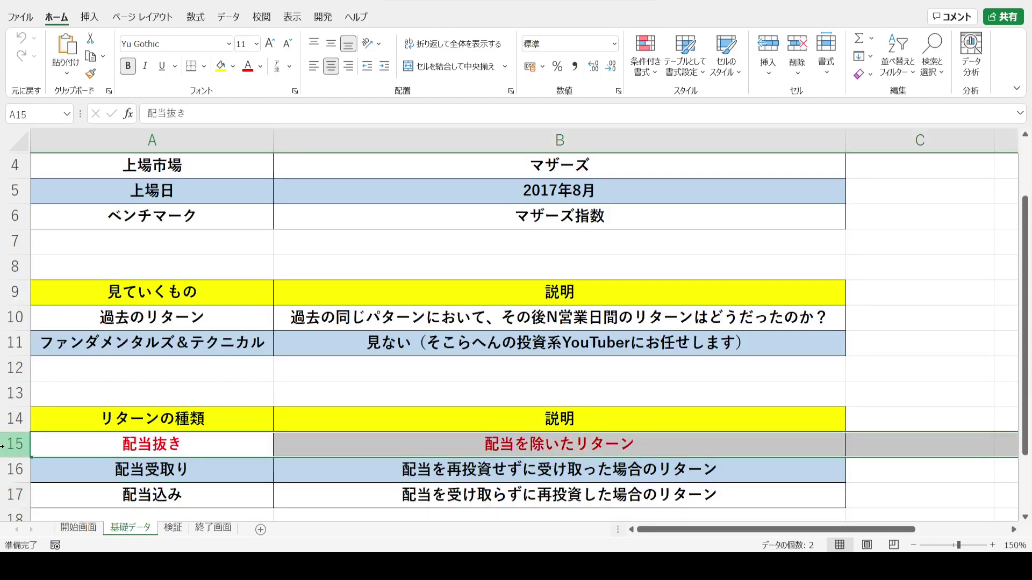
left_click_drag(2, 445, 2, 492)
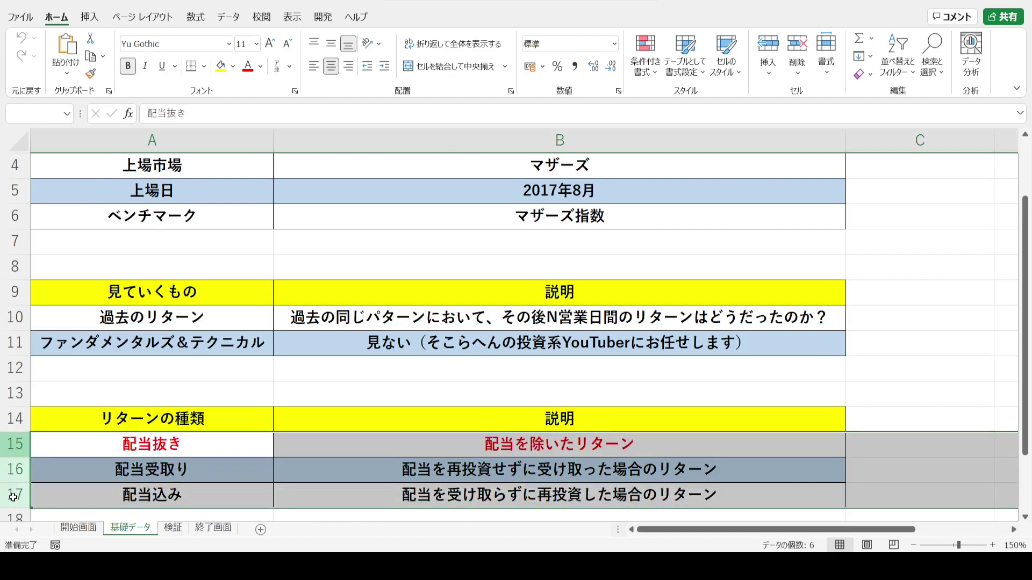
left_click(9, 451)
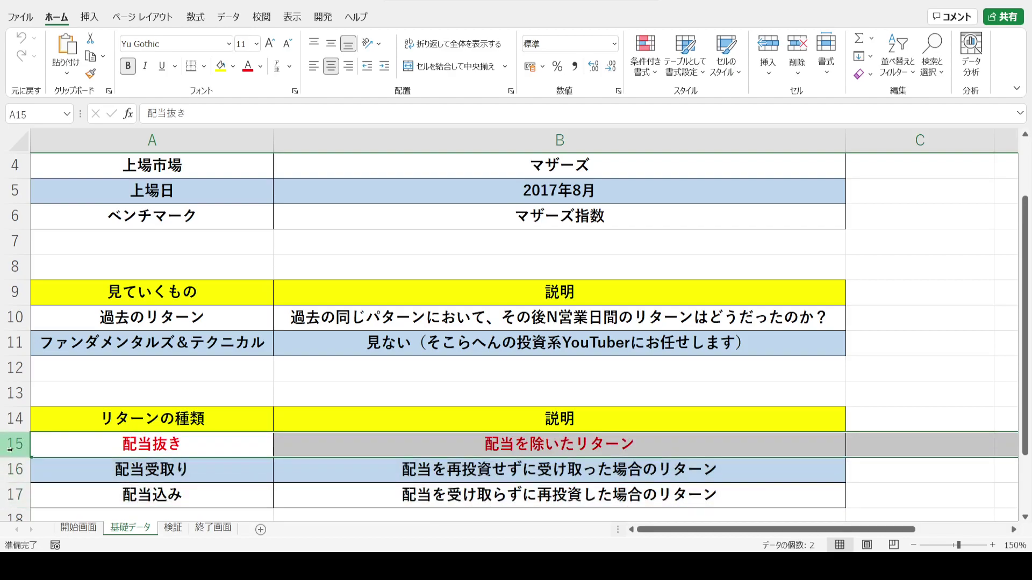
- Open the 検証 sheet and examine the closing prices for 2022/1/19 and 2022/1/20 and the c-c change formula in AD5
left_click(173, 528)
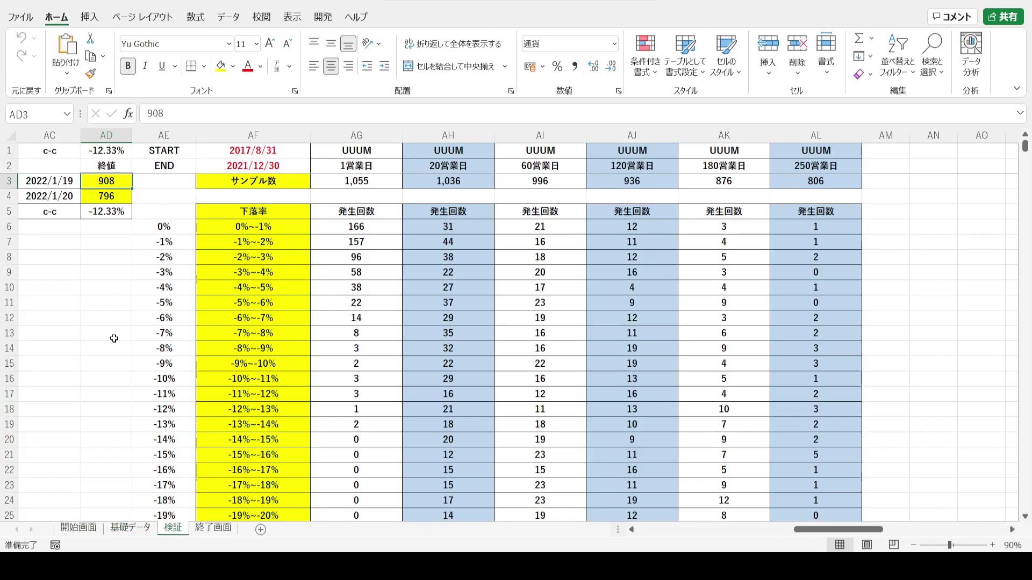
key("Left")
key("Left")
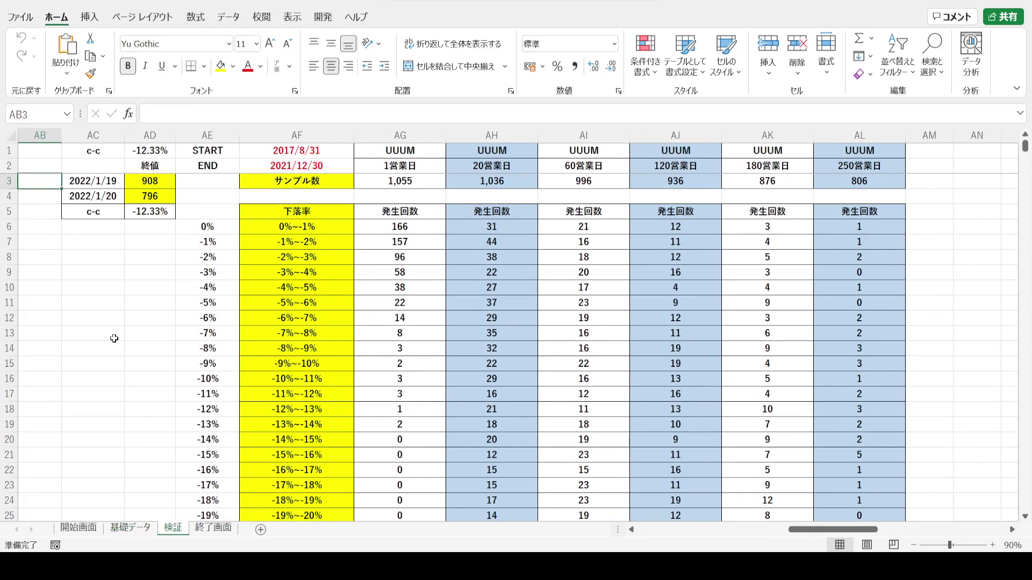
left_click_drag(90, 181, 92, 196)
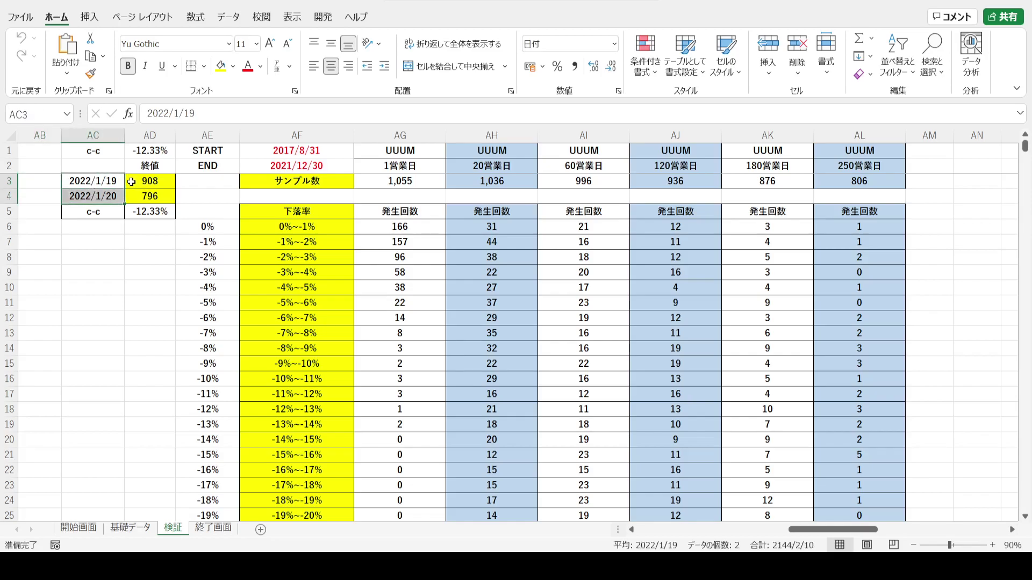
left_click(131, 182)
left_click(134, 199)
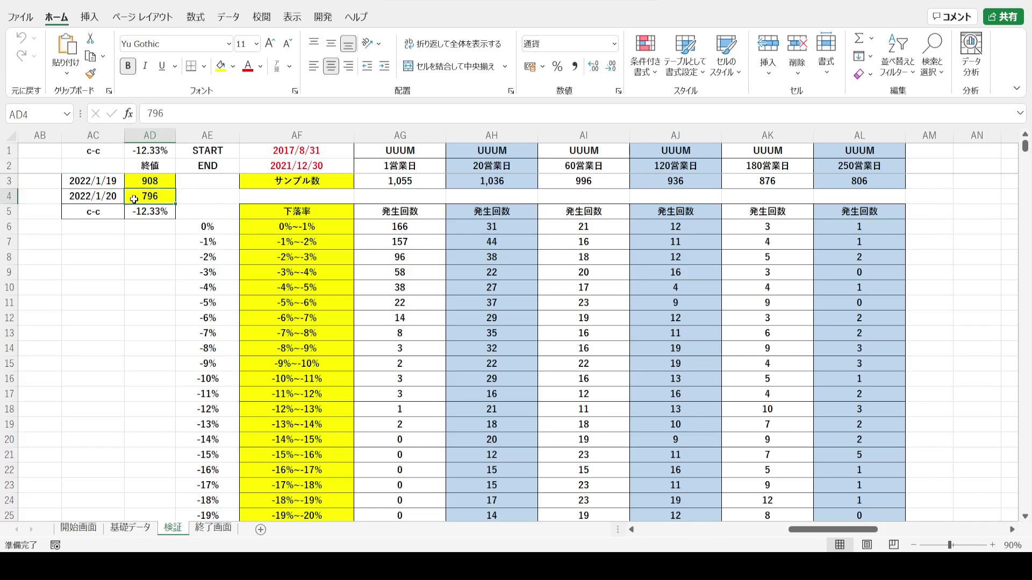
left_click(130, 212)
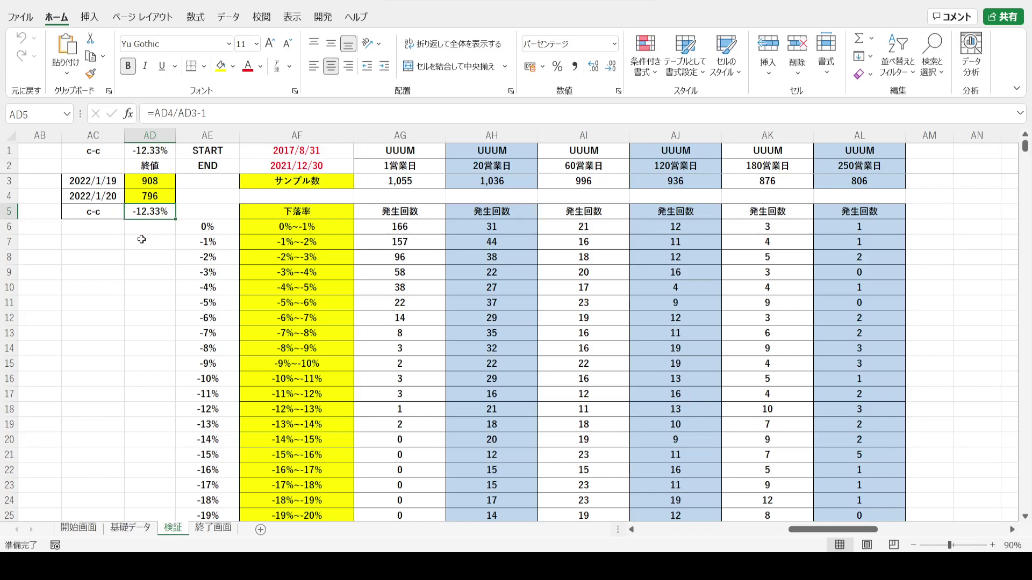
- Examine the UUUM business-day columns AG to AL and the START and END dates in AF1:AF2
left_click_drag(400, 135, 860, 185)
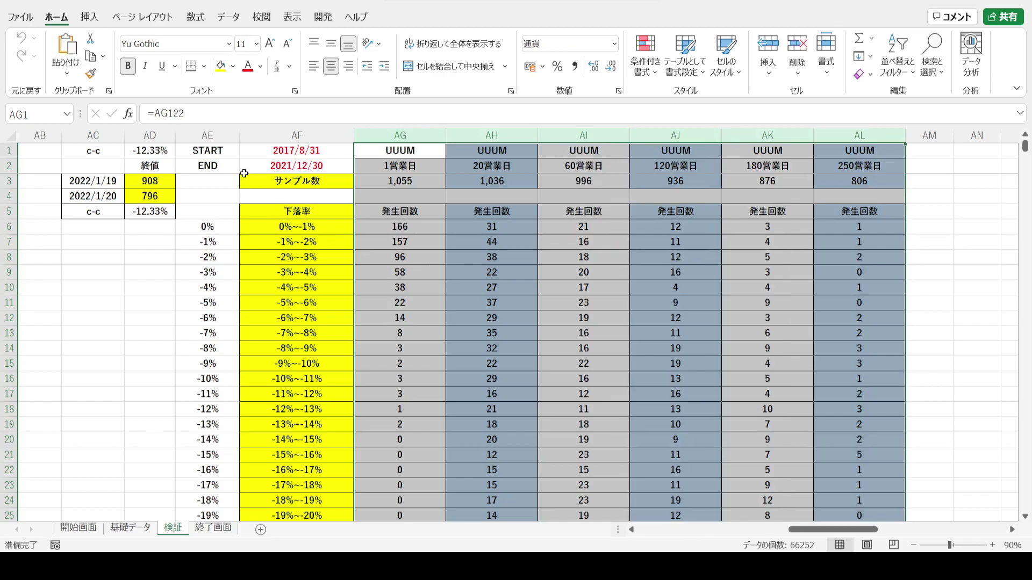
left_click(246, 156)
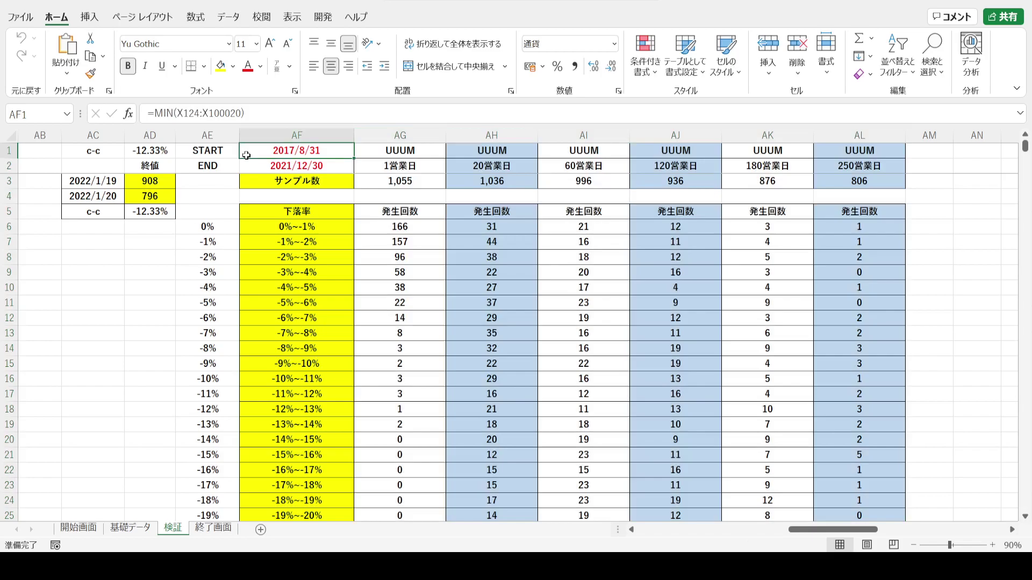
left_click_drag(247, 155, 246, 165)
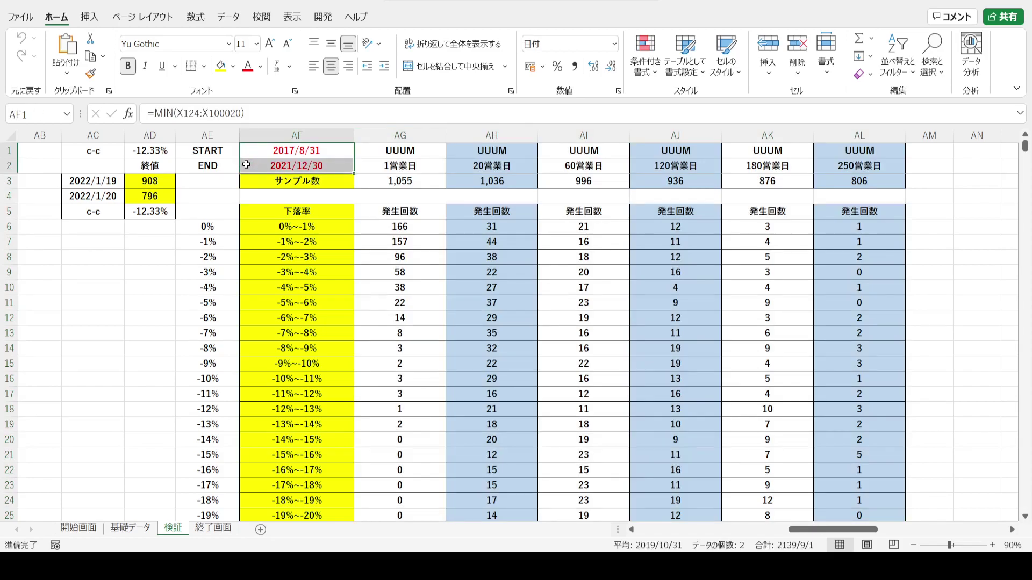
- Examine the サンプル数 for the 1営業日 column in AG3 against the START and END dates in AF1:AF2
left_click(400, 135)
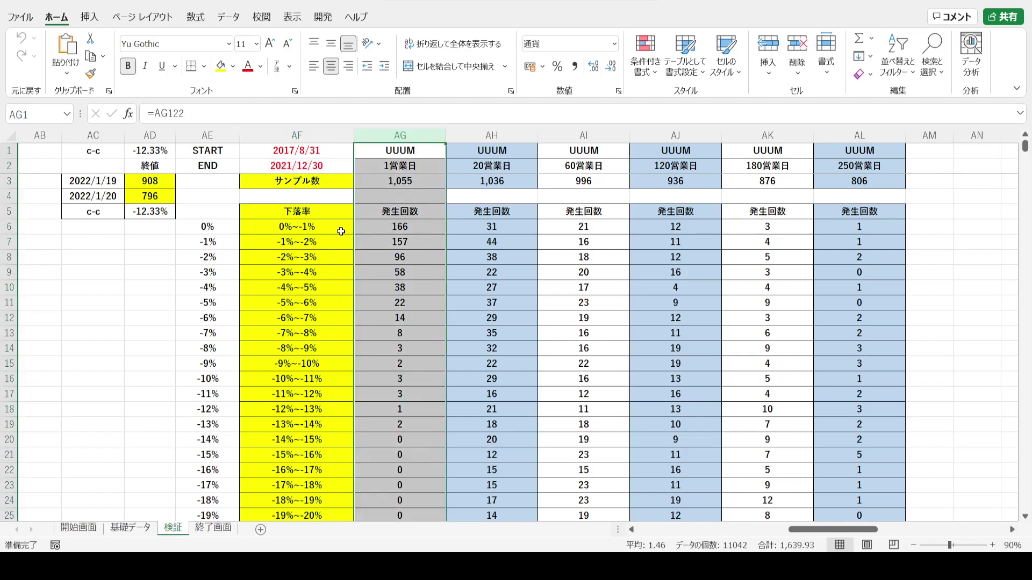
left_click(338, 183)
left_click(370, 184)
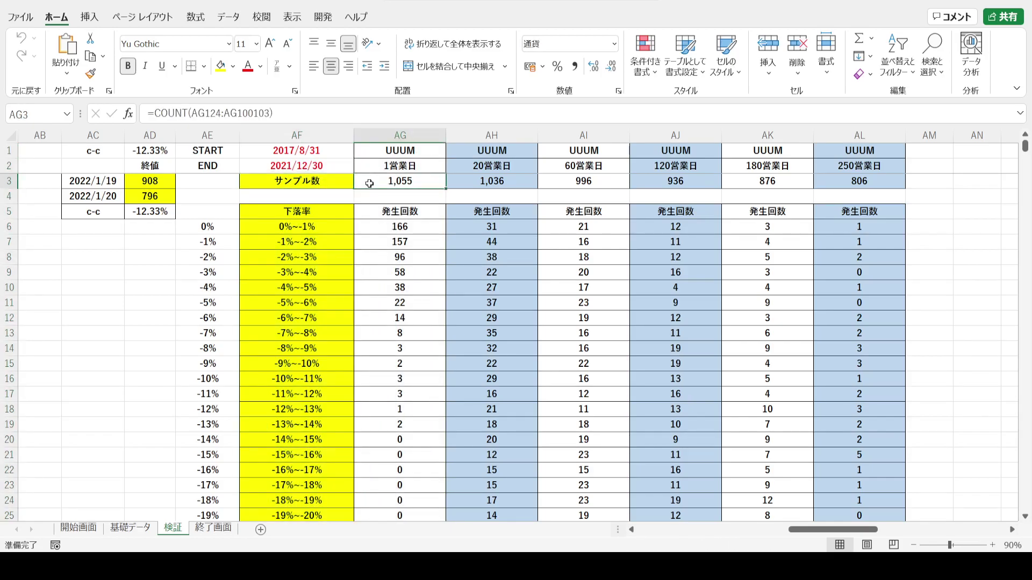
left_click(259, 153)
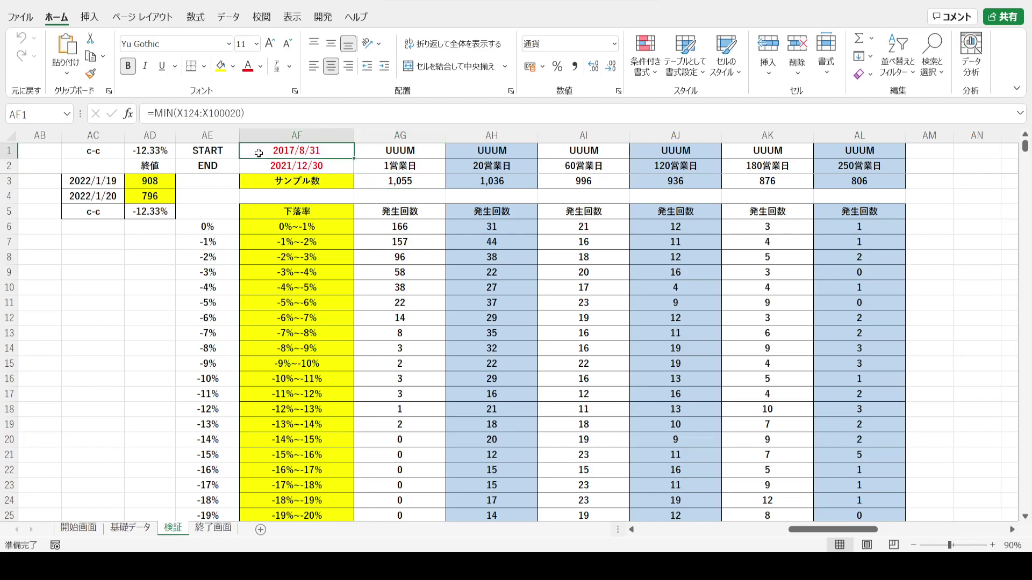
left_click_drag(257, 157, 255, 165)
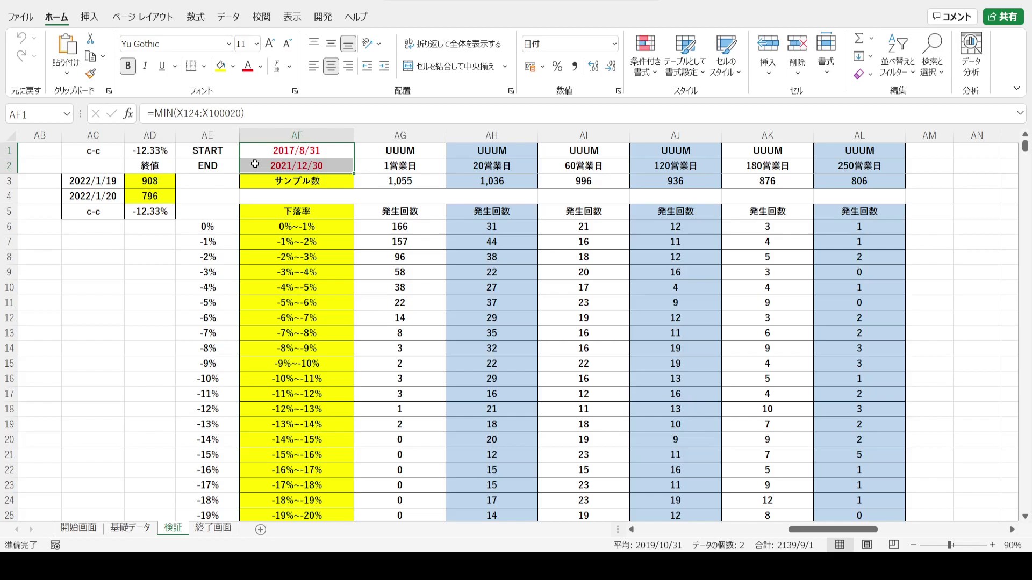
left_click(439, 166)
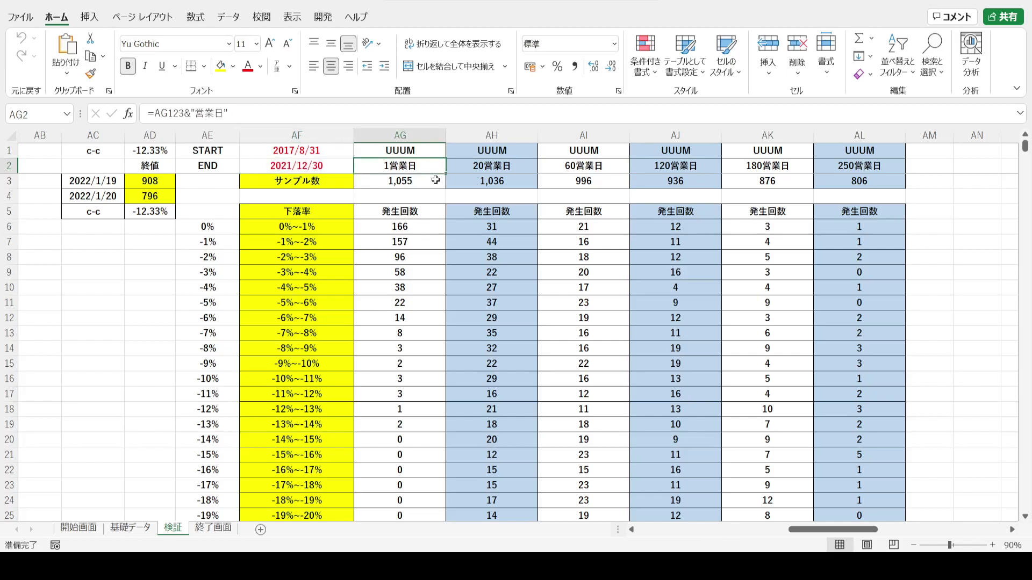
left_click(434, 181)
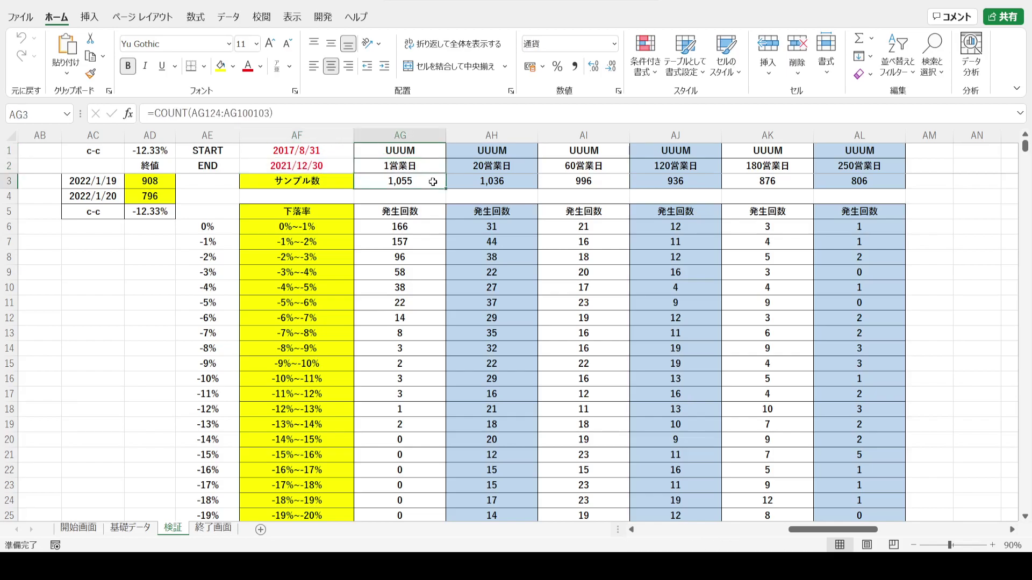
- Review the サンプル数 for 20営業日 in AH3 over the START–END period, plus those for 60 to 250営業日 in AI2:AL3
left_click(454, 166)
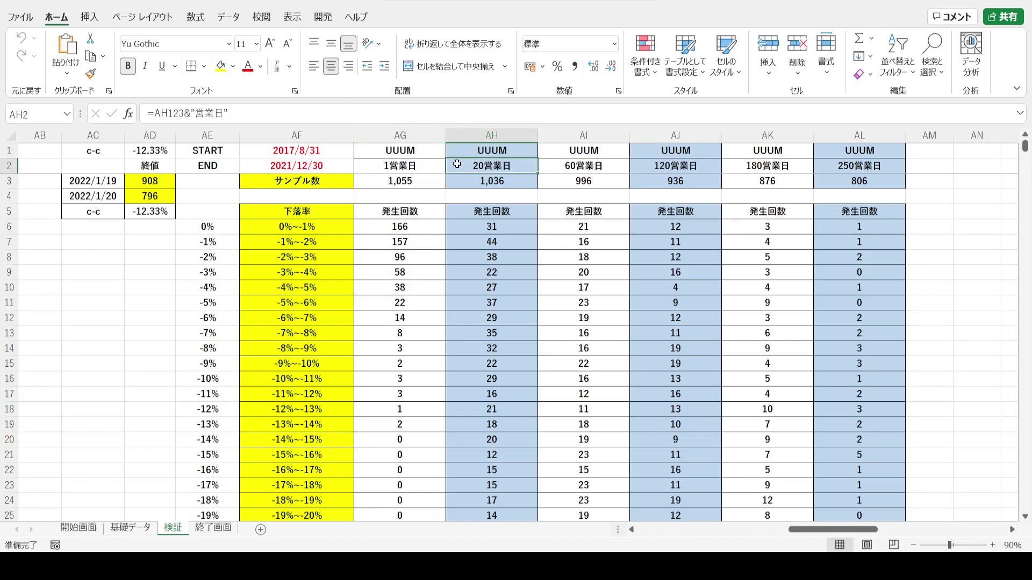
left_click(341, 150)
key("Down")
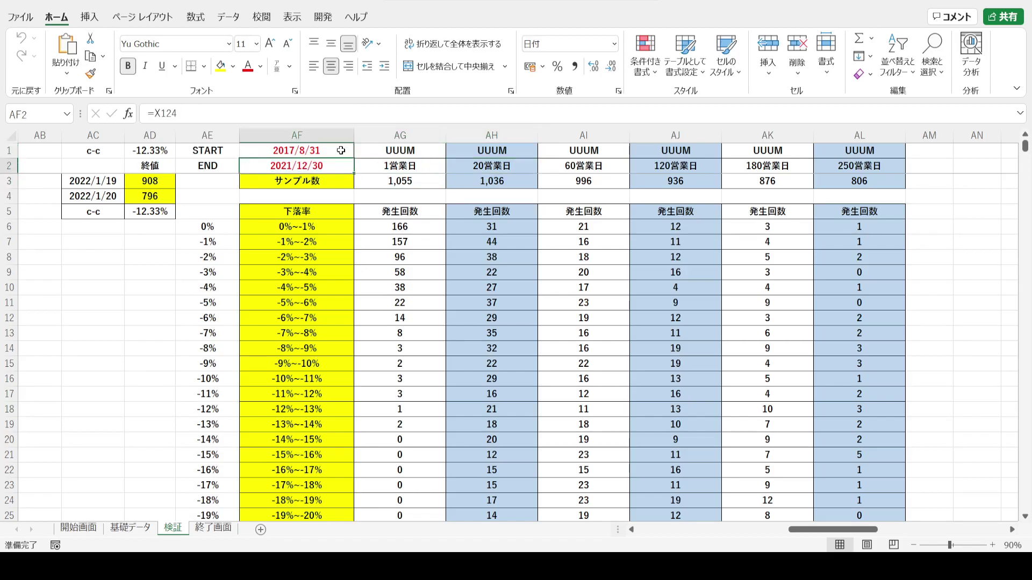
left_click(462, 166)
left_click(460, 182)
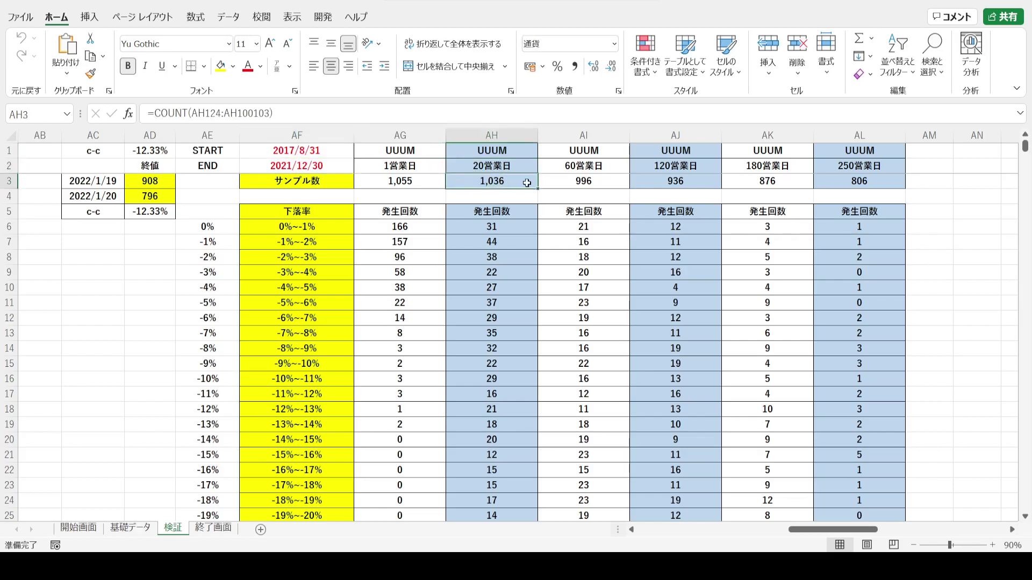
left_click_drag(557, 169, 883, 184)
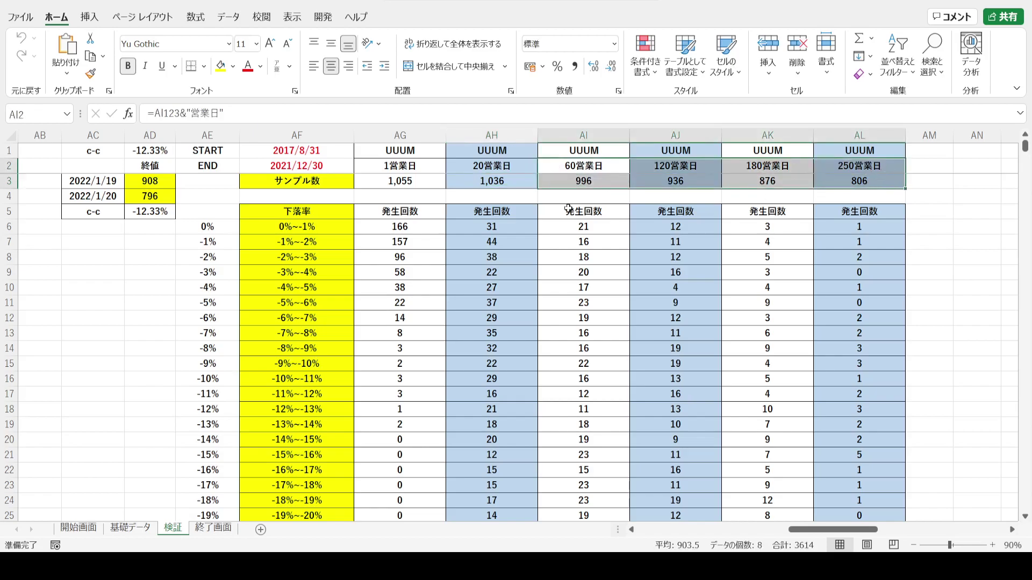
- Look over the 下落率 bands and the 発生回数 entries down to row 25 of the 1営業日 column AG
left_click(311, 213)
left_click(385, 262)
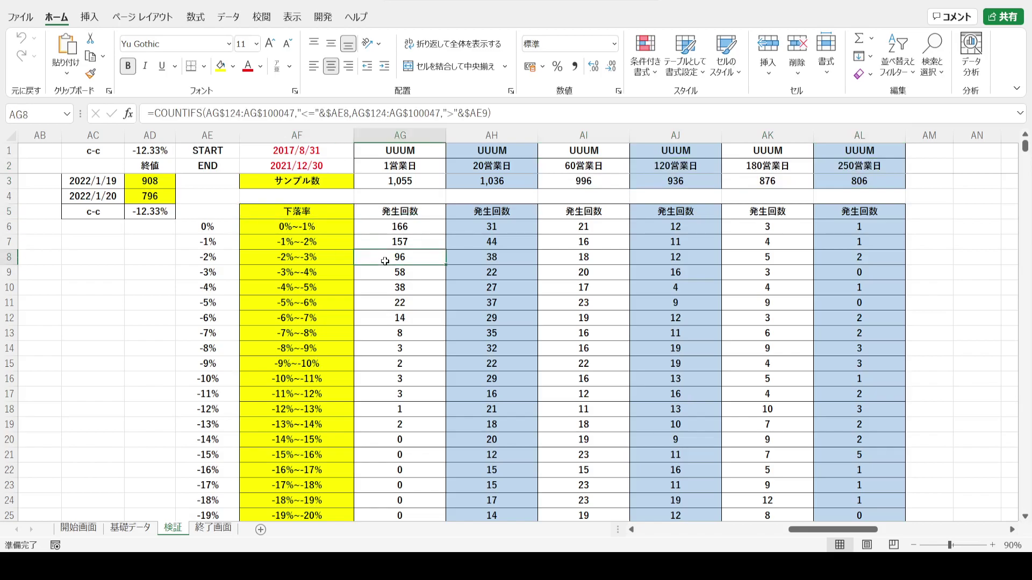
key("ctrl+Down")
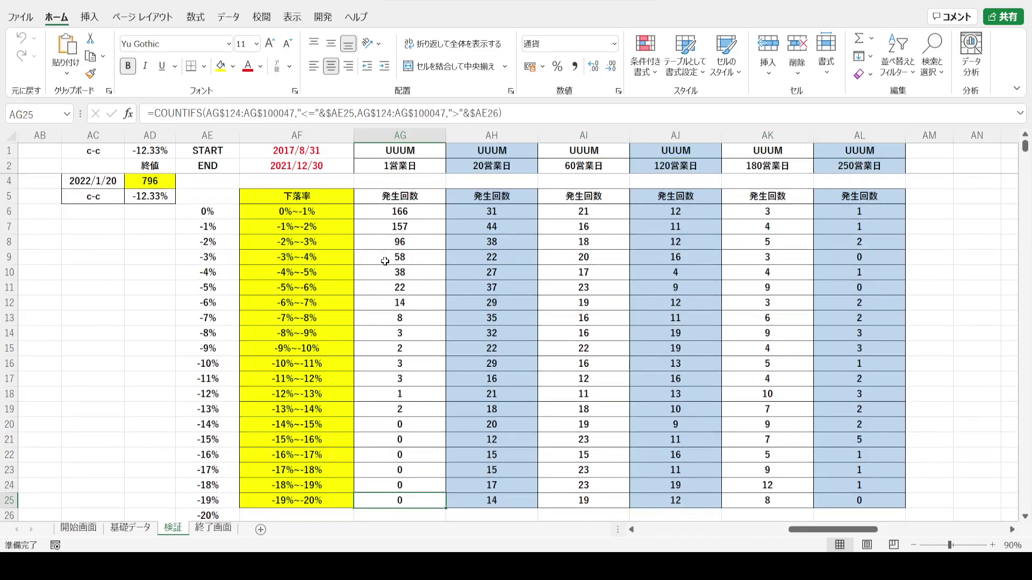
left_click(379, 167)
left_click(393, 134)
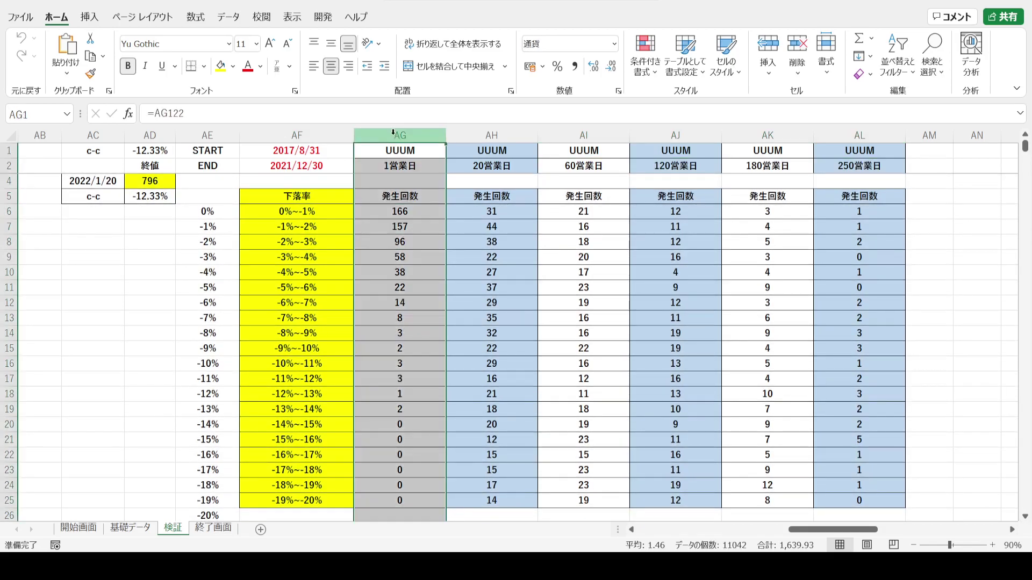
- Examine the 1営業日 発生回数 for the 0%~-1% and -1%~-2% decline bands in AG6 and AG7
left_click(336, 216)
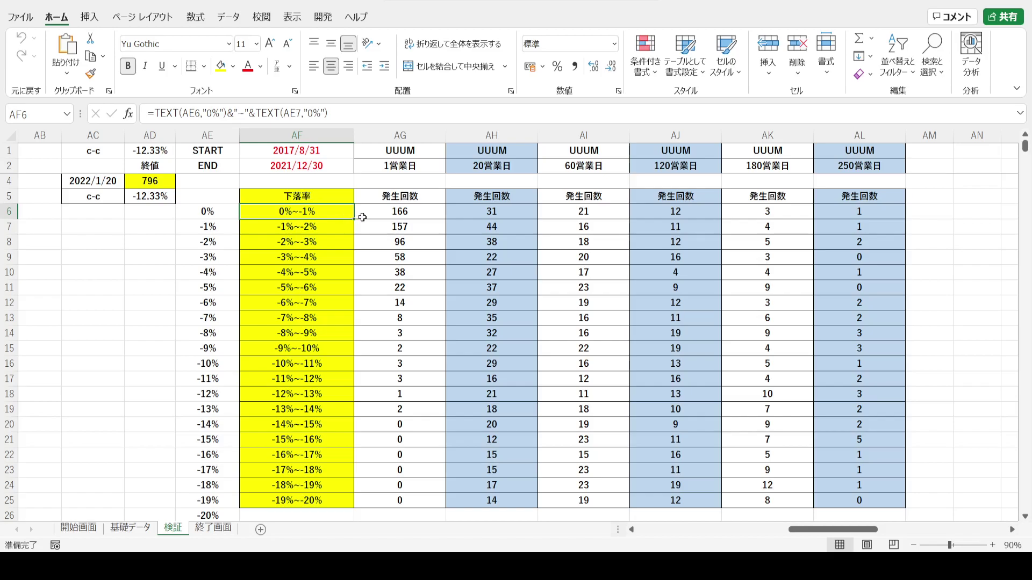
left_click(369, 215)
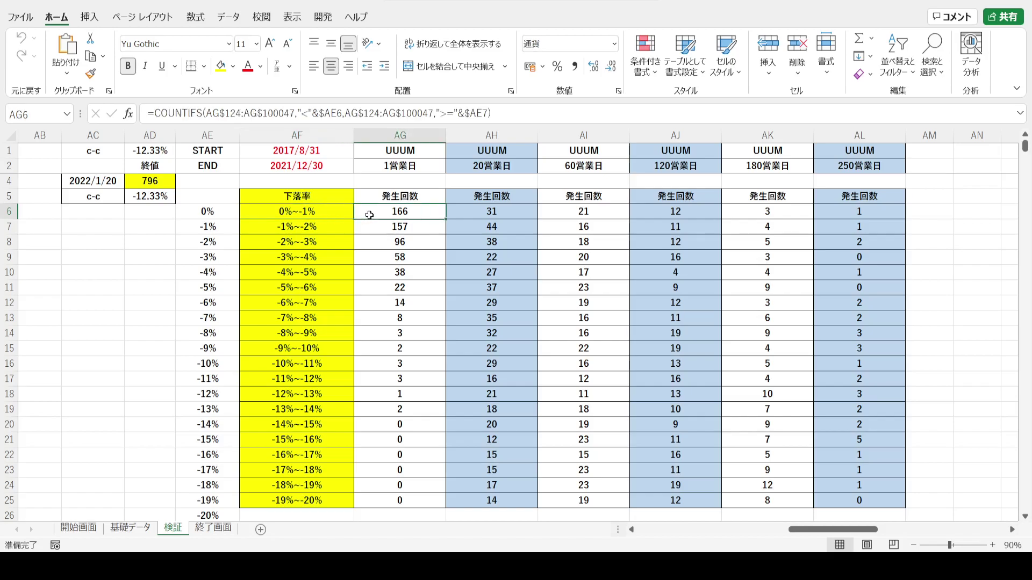
left_click(345, 228)
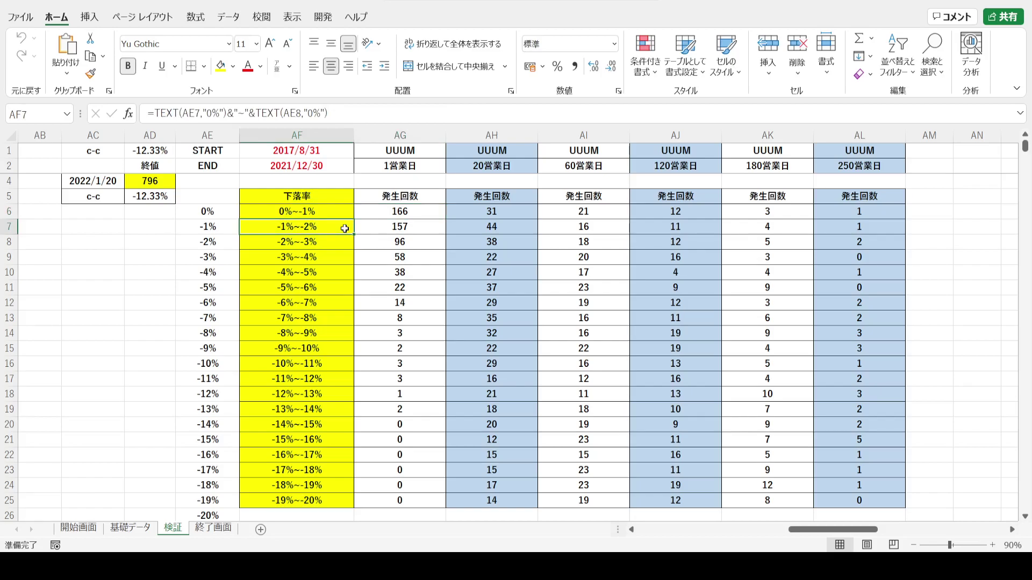
left_click(370, 231)
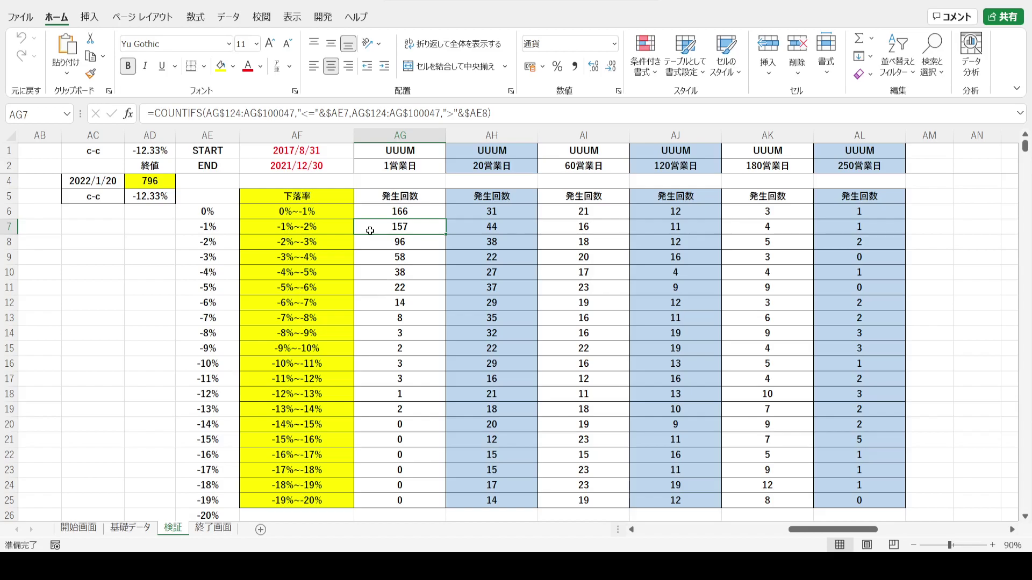
- Examine the 20営業日 発生回数 for the 0%~-1% and -1%~-2% decline bands in AH6 and AH7
left_click(481, 142)
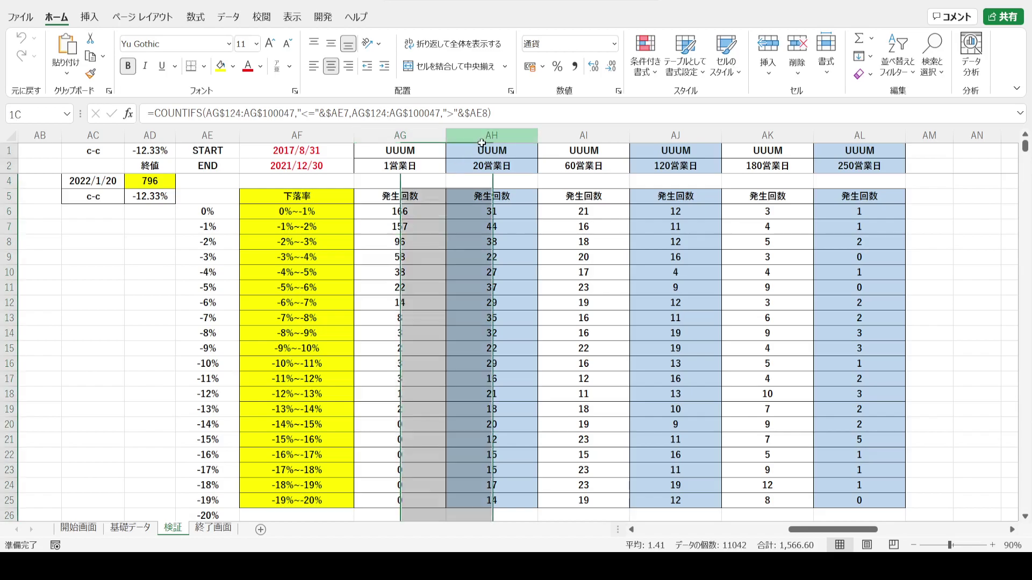
left_click(337, 215)
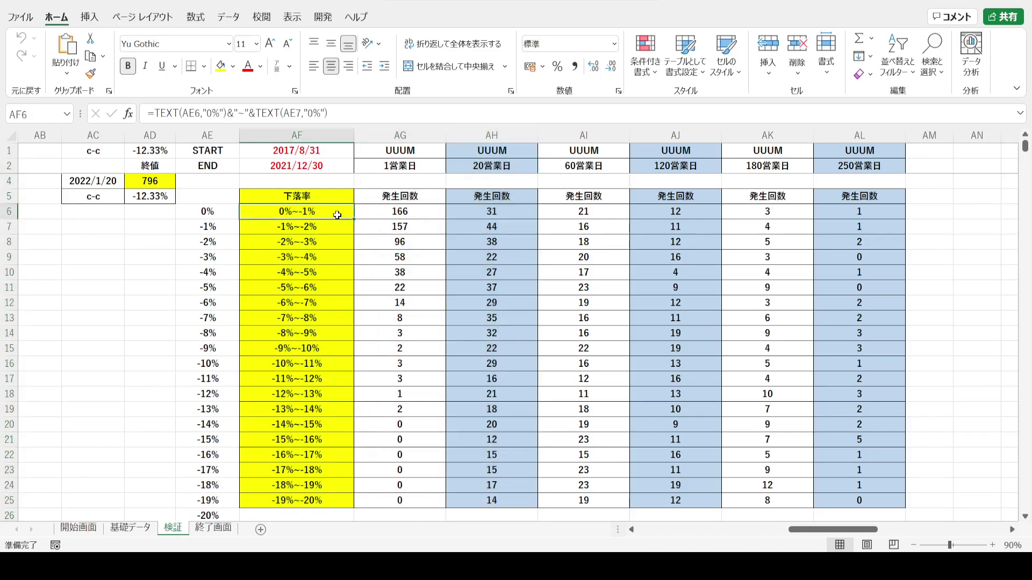
left_click(458, 214)
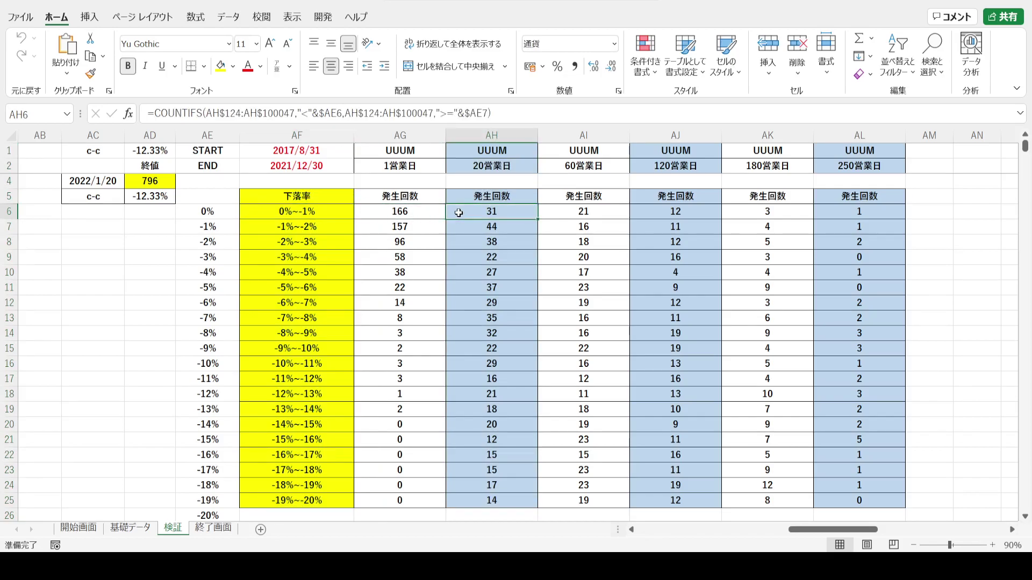
left_click(330, 230)
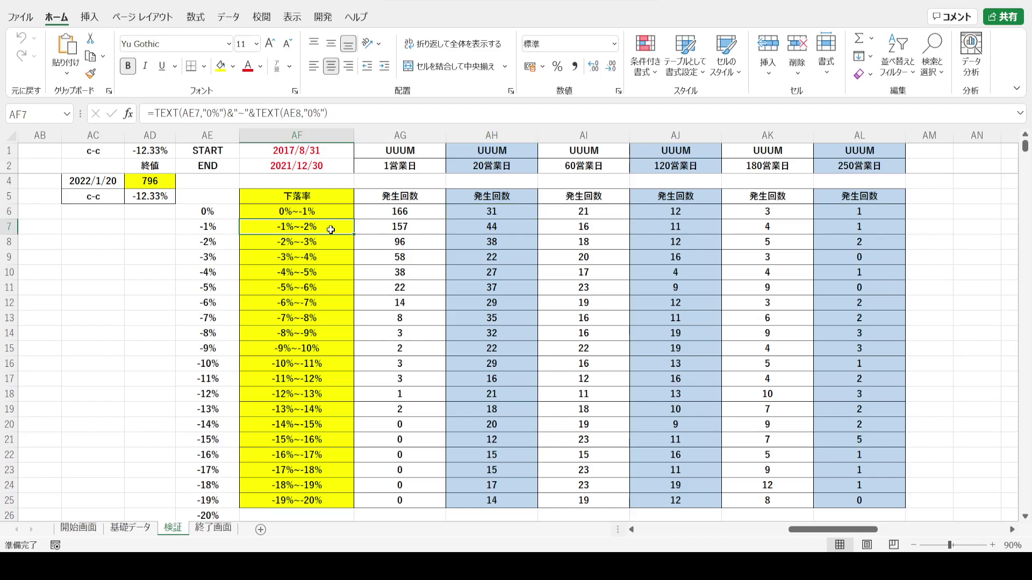
left_click(460, 226)
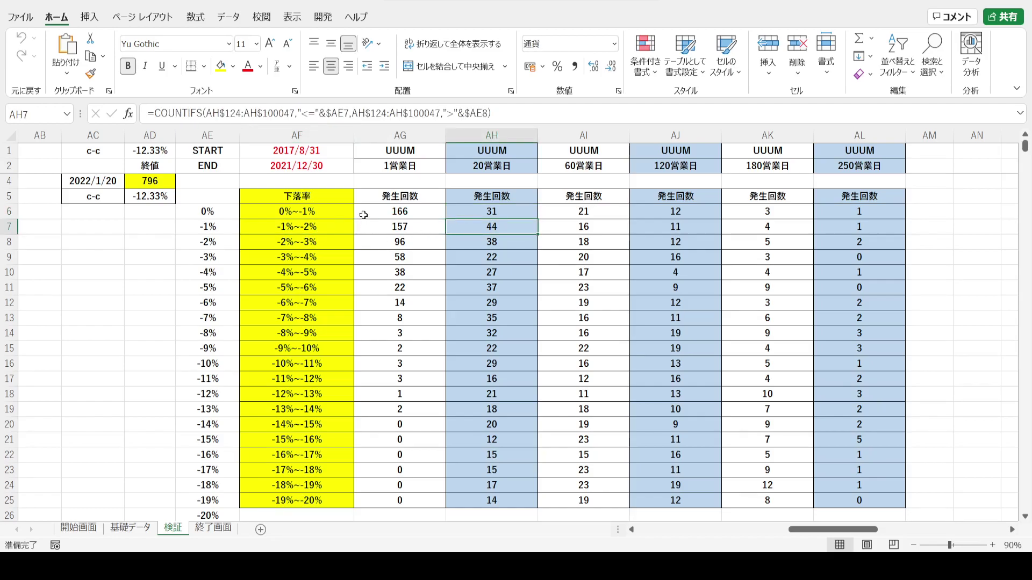
- Compare the c-c change in AD5 with the -12%~-13% band and review the 1営業日 発生回数 in AG18:AG25
left_click(131, 197)
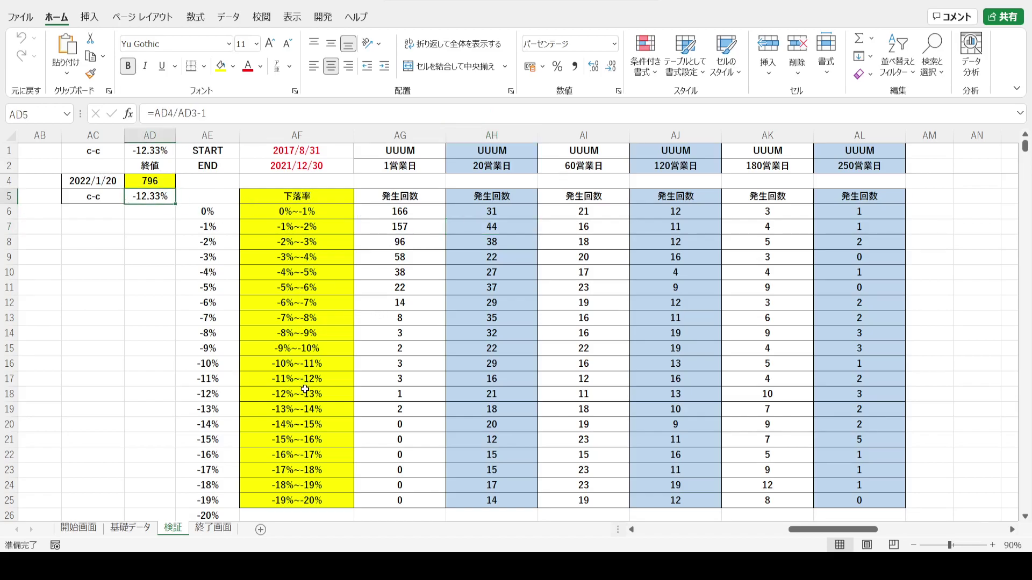
left_click(256, 396)
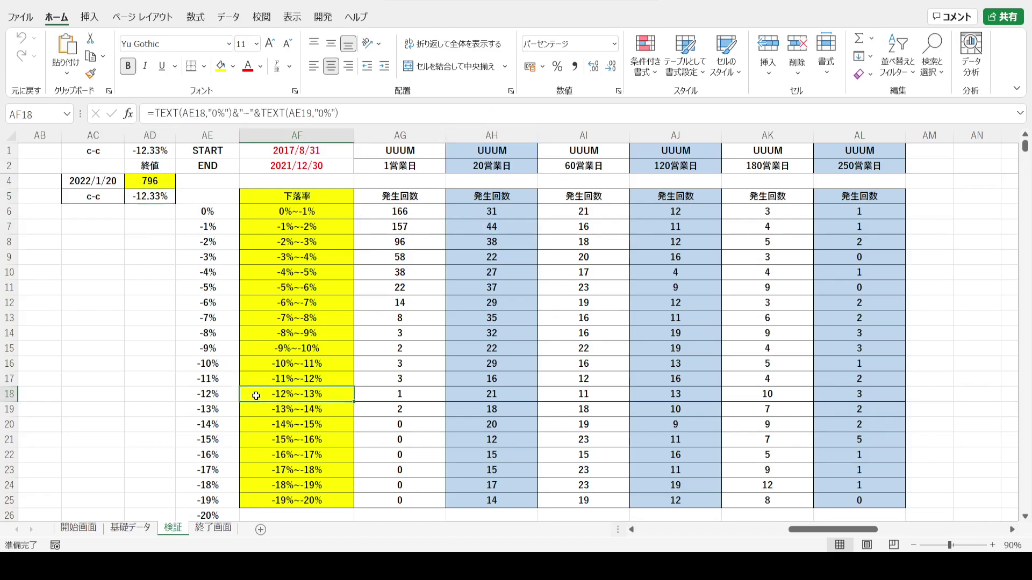
left_click_drag(352, 395, 376, 397)
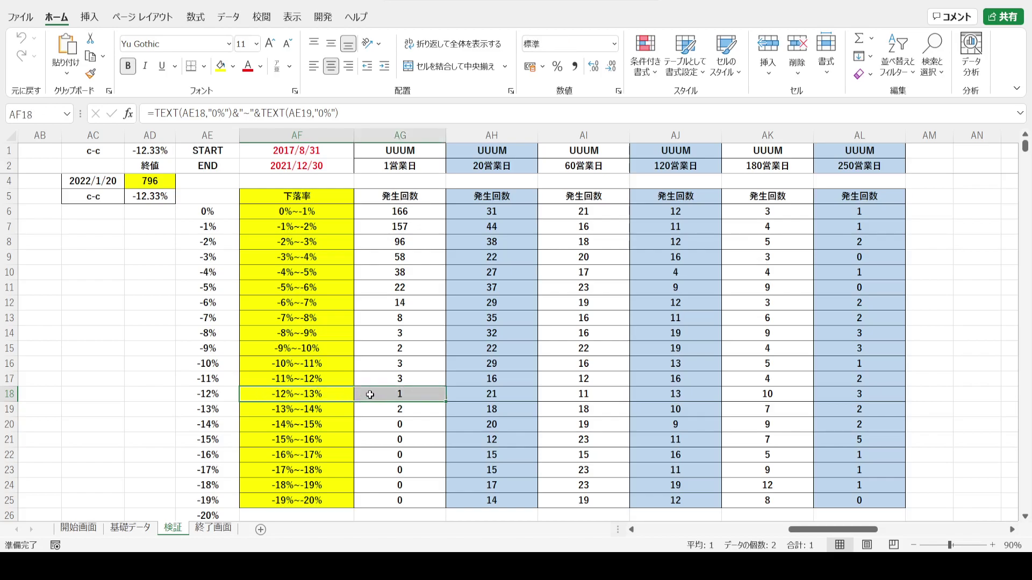
left_click(370, 395)
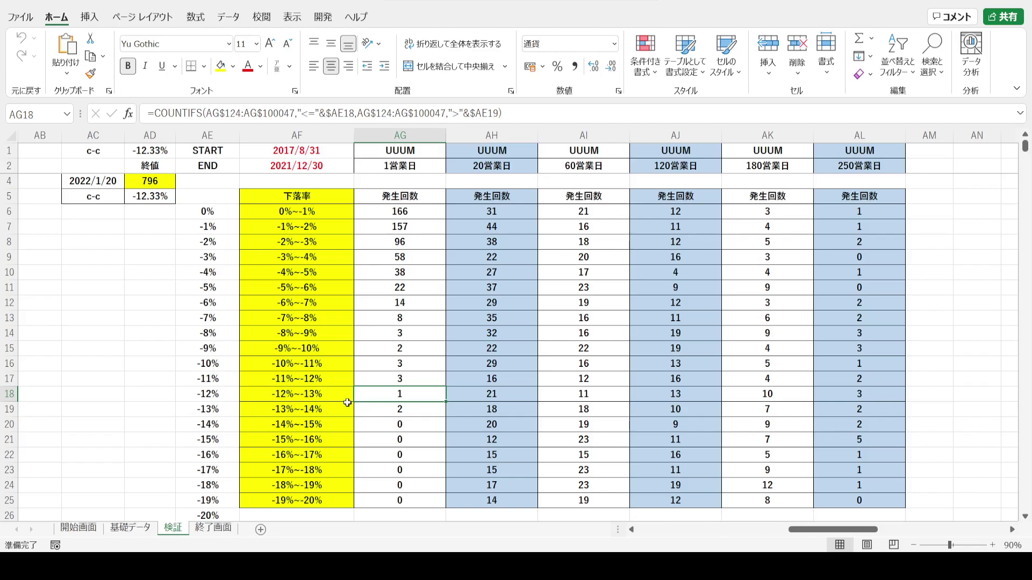
left_click_drag(375, 395, 393, 499)
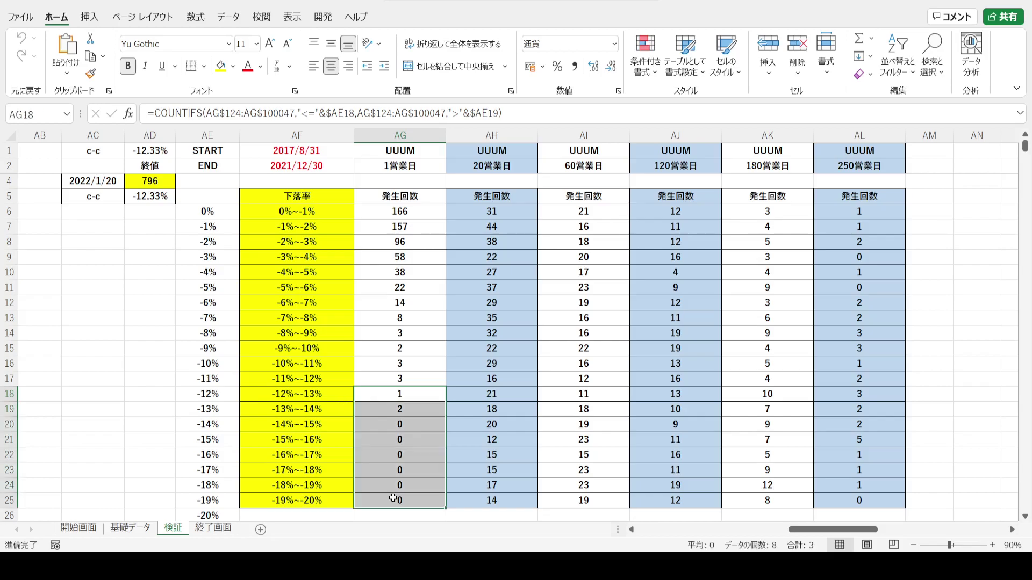
- Set the threshold in AE19 to -100% and examine the resulting 1営業日 発生回数 for the -12%~-100% band in AG18
left_click(188, 412)
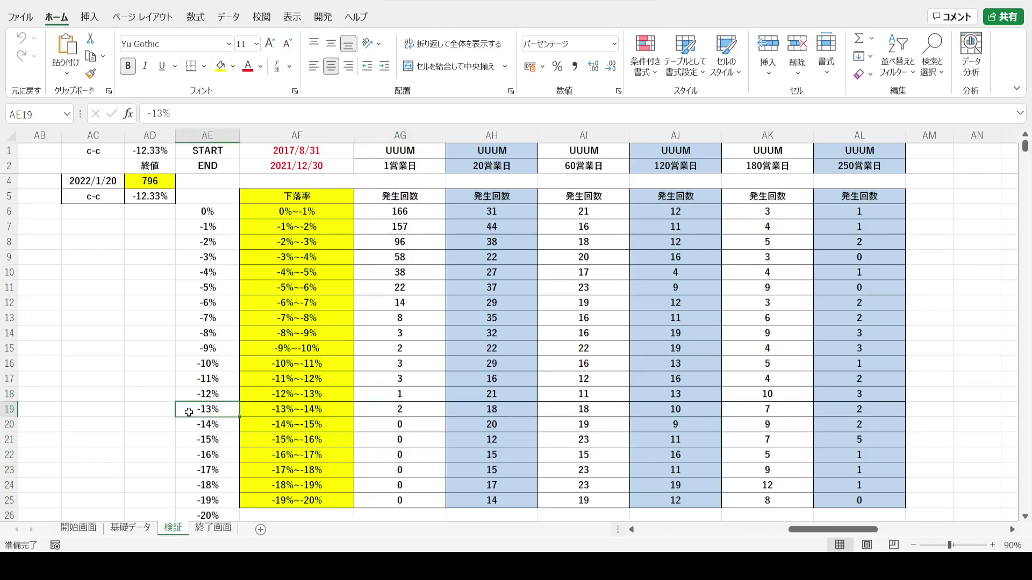
type("-100")
key("Return")
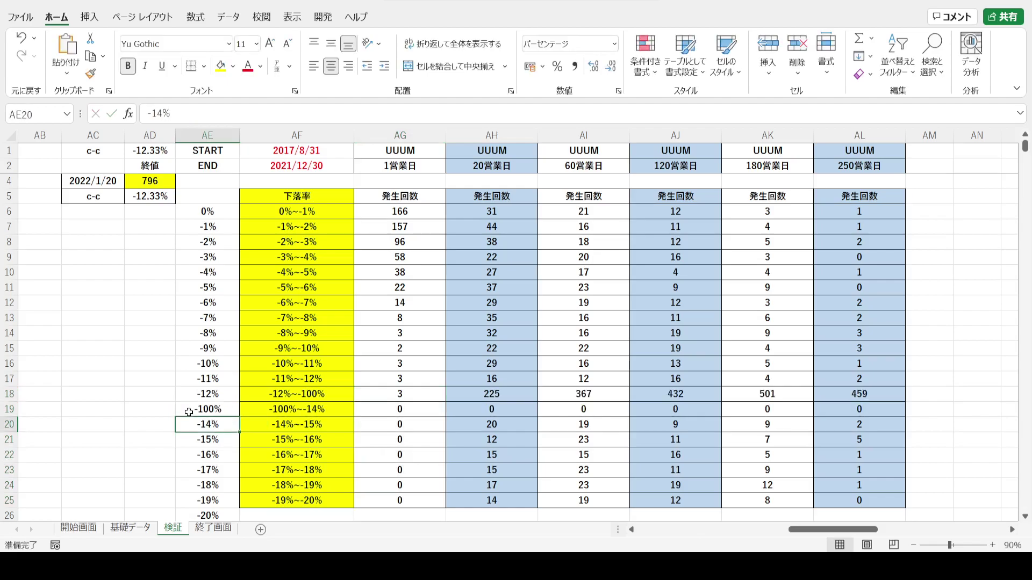
left_click(251, 395)
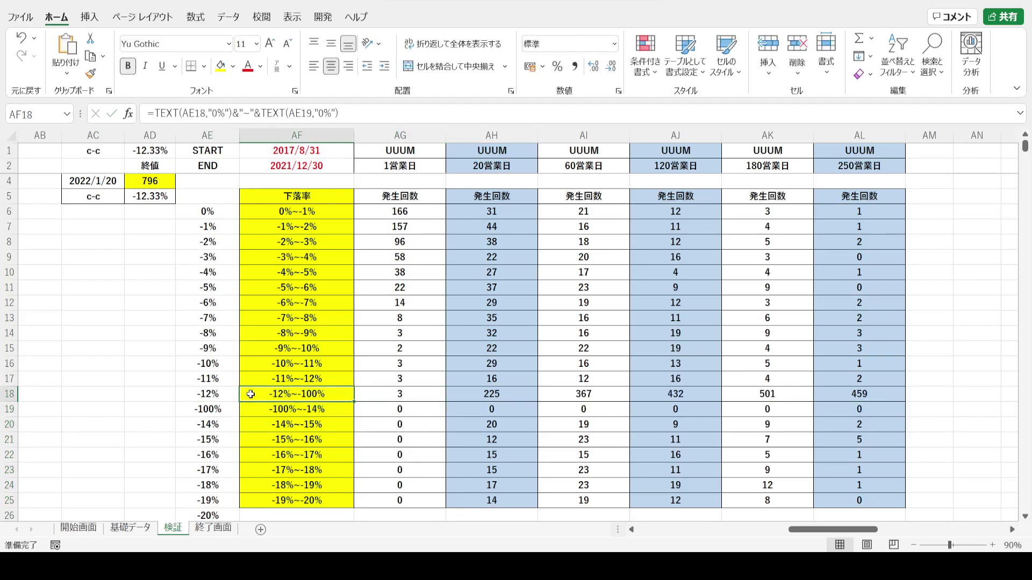
left_click(366, 396)
key("ctrl+space")
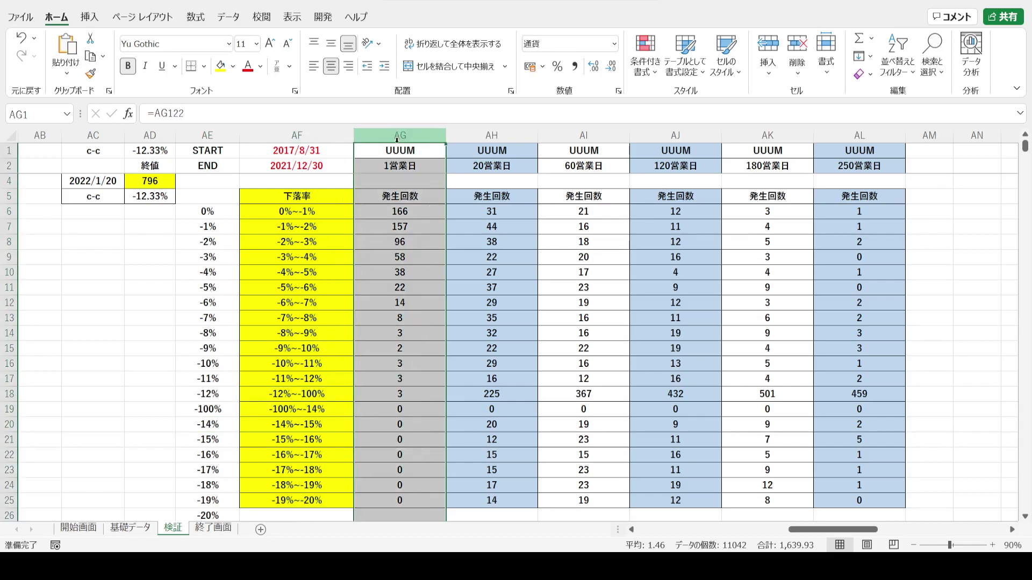
left_click(378, 395)
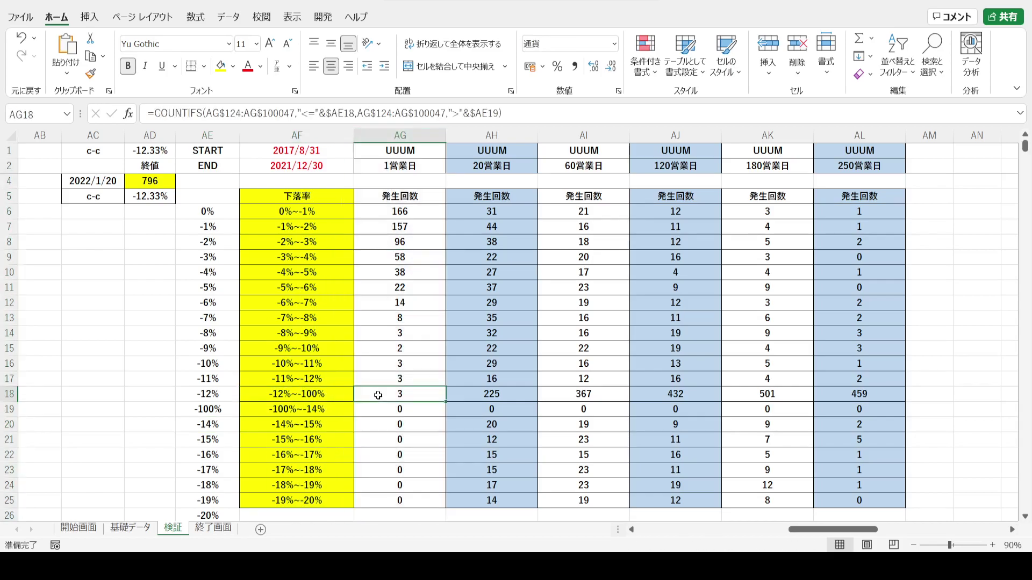
- Restore the threshold in AE19 to -13% and check the 1営業日 発生回数 for the -12%~-13% band in AG18
left_click(202, 410)
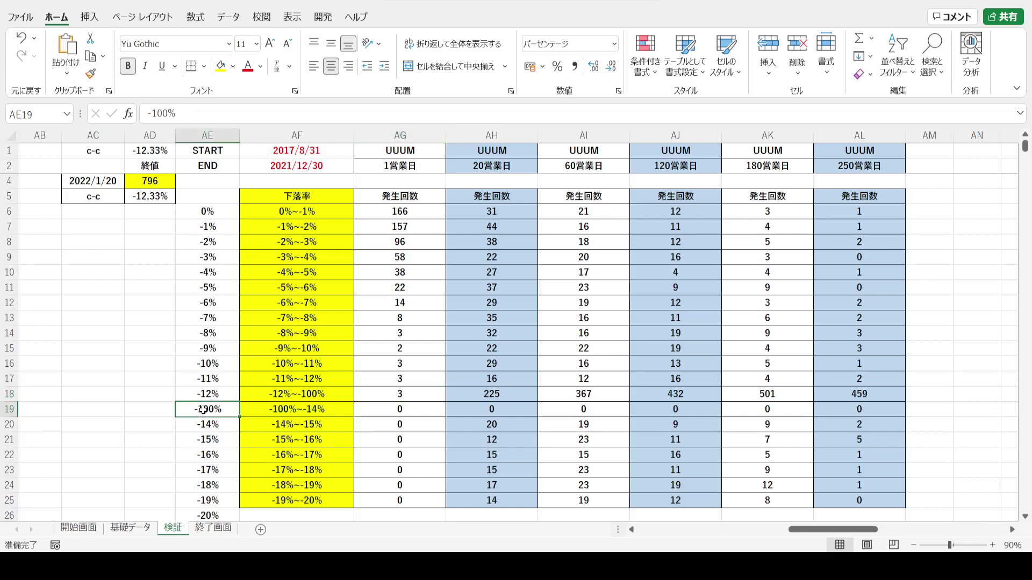
type("-13")
key("Return")
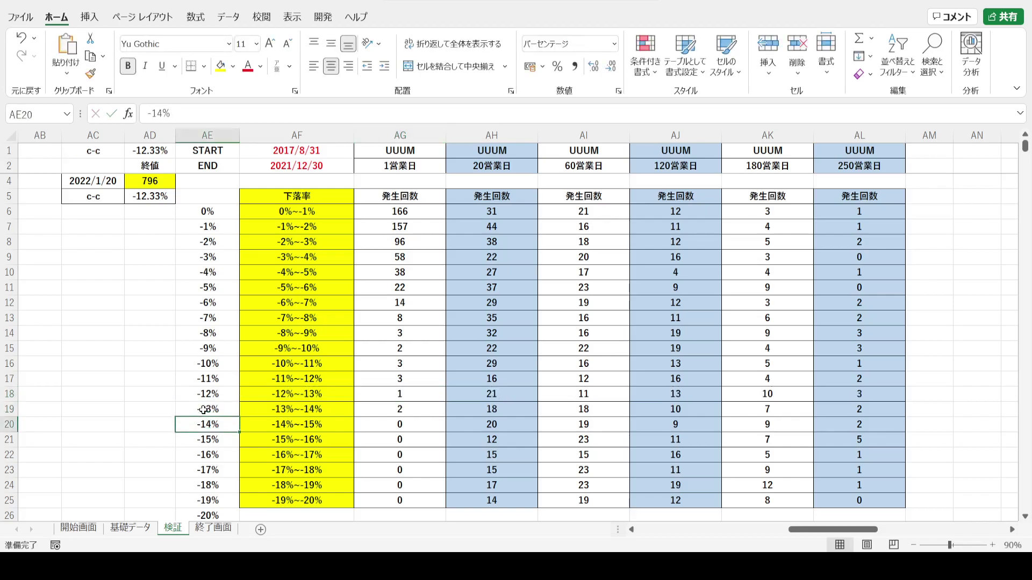
left_click(378, 396)
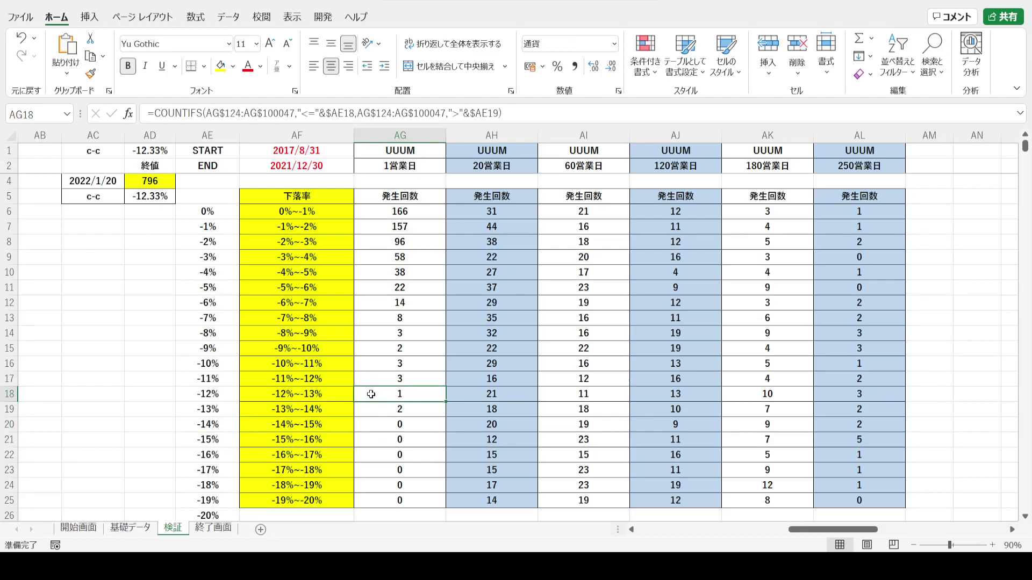
- Check the 1営業日 サンプル数 in AG3 and examine the 1営業日 発生確率 for the -12%~-13% band in AG41
key("ctrl+Up")
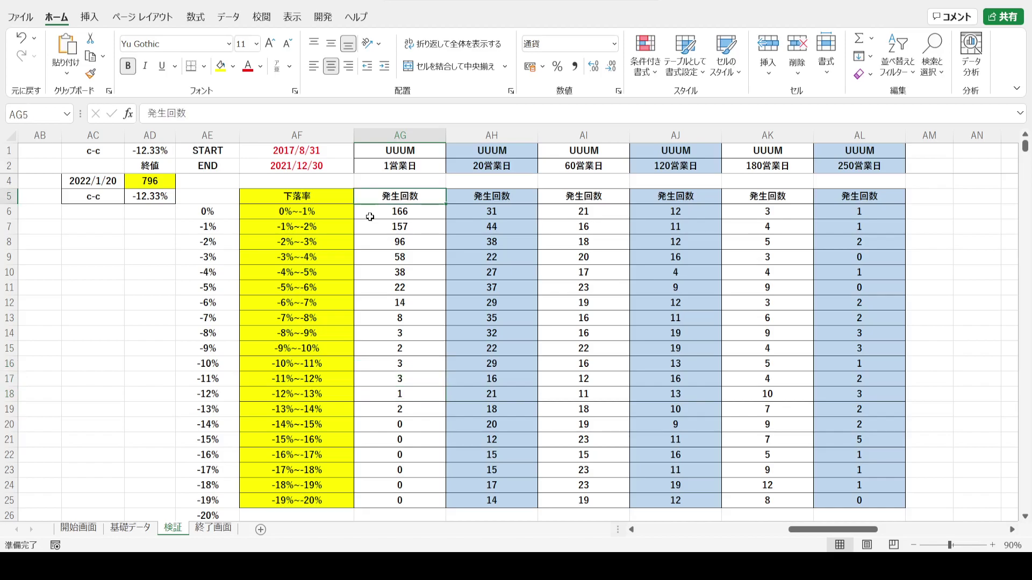
key("ctrl+Up")
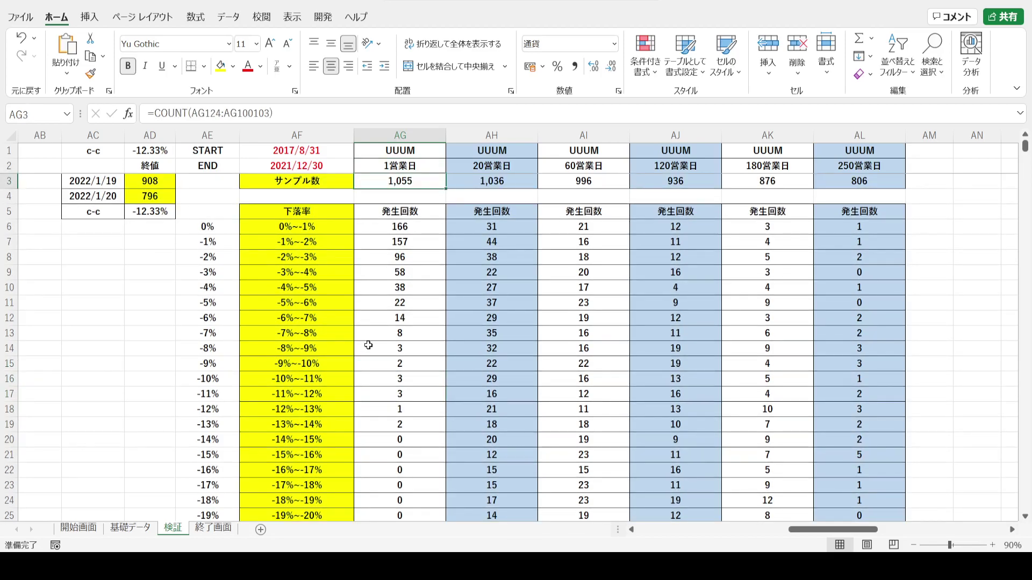
key("Down")
key("Down")
key("Down")
key("Down")
key("Down")
key("Down")
key("Down")
key("Down")
key("Down")
key("Down")
key("Down")
key("Down")
key("Down")
key("Down")
key("Down")
key("Down")
key("Down")
key("Down")
key("Down")
key("Down")
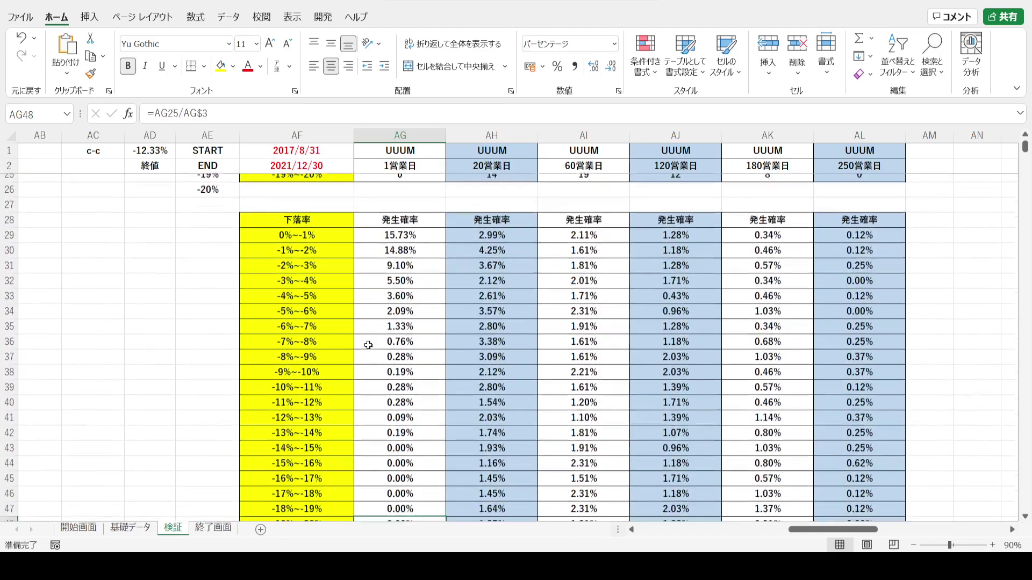
left_click(375, 393)
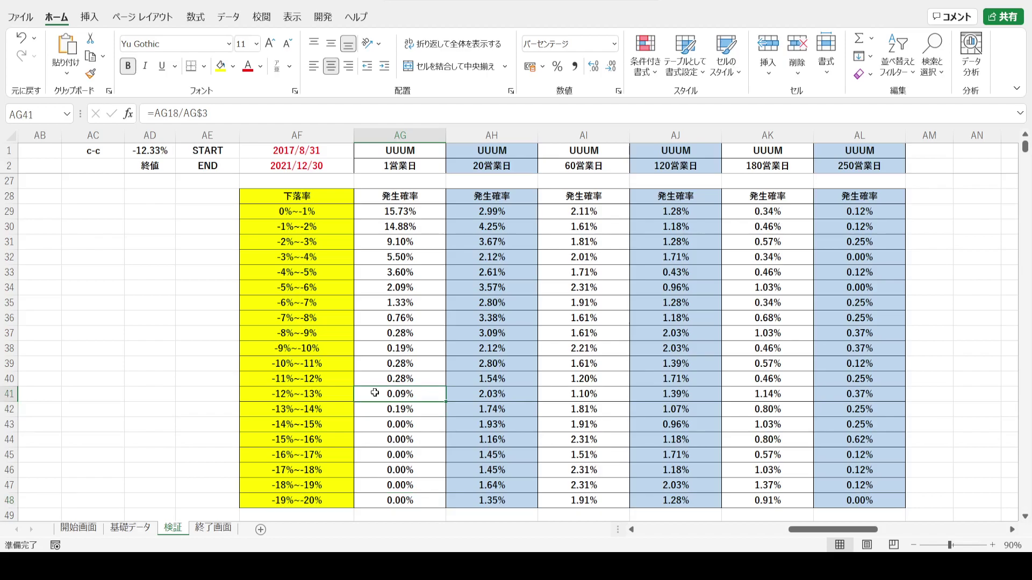
- Compare the 20営業日 発生回数 for the -12%~-13% band in AH18 with its 発生確率 in AH41
key("ctrl+Up")
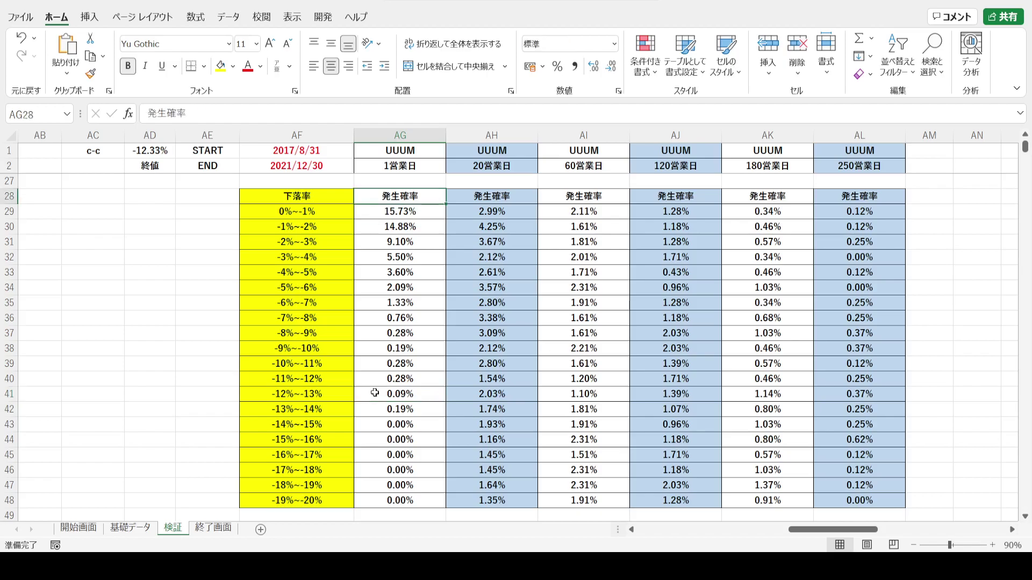
key("ctrl+Up")
key("ctrl+Up")
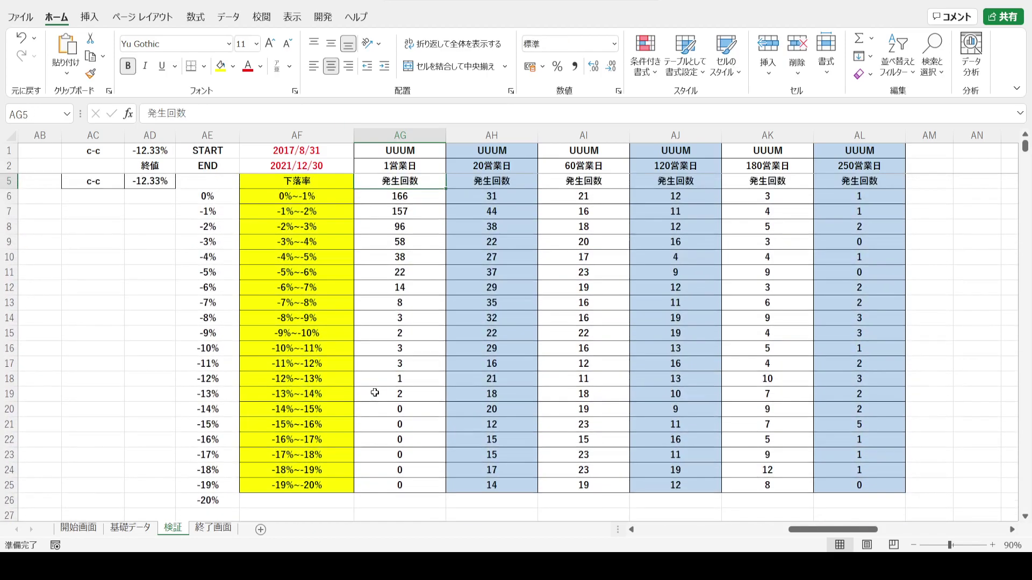
key("Up")
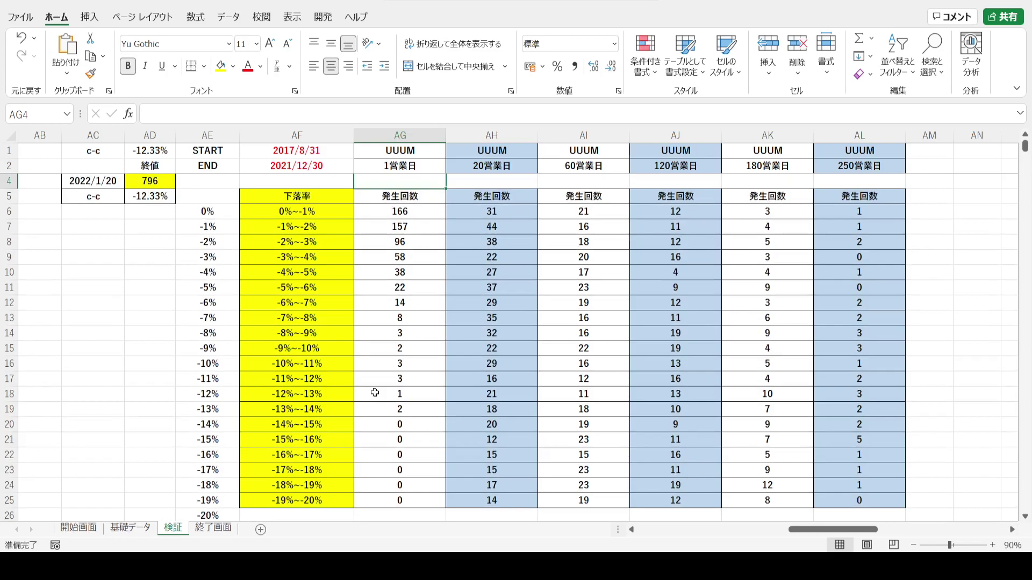
left_click(256, 392)
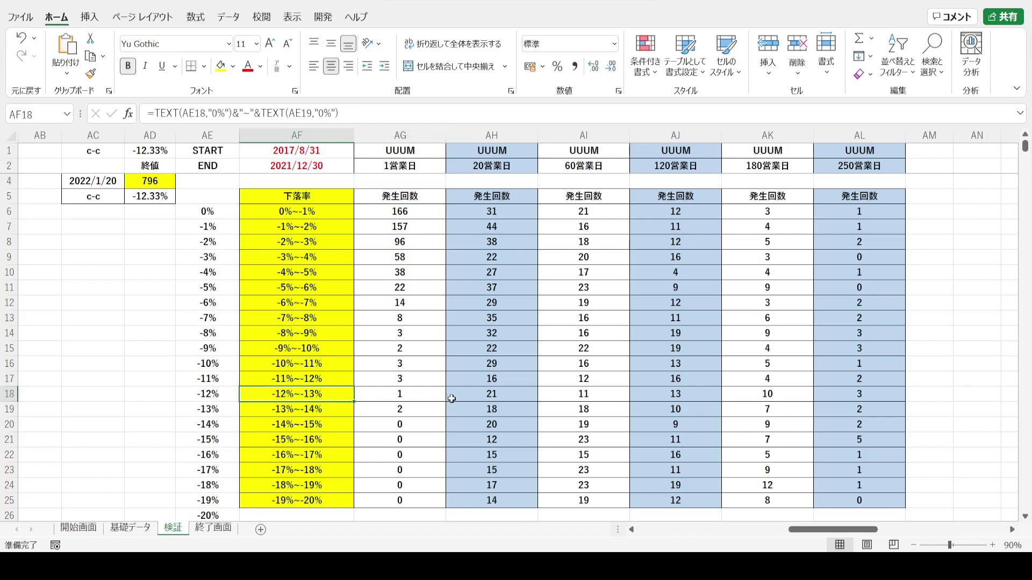
left_click(472, 395)
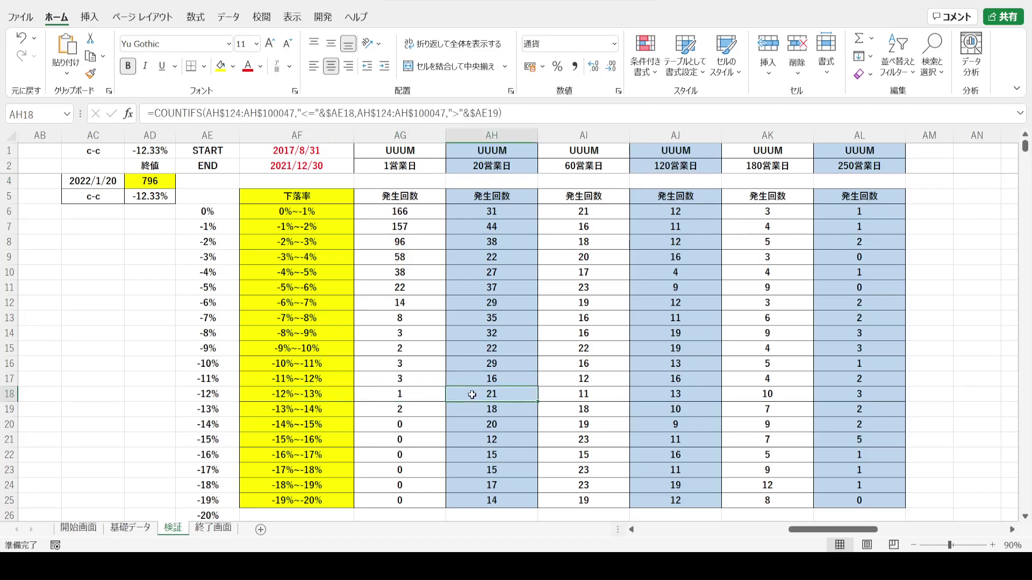
left_click(475, 501)
key("Page_Down")
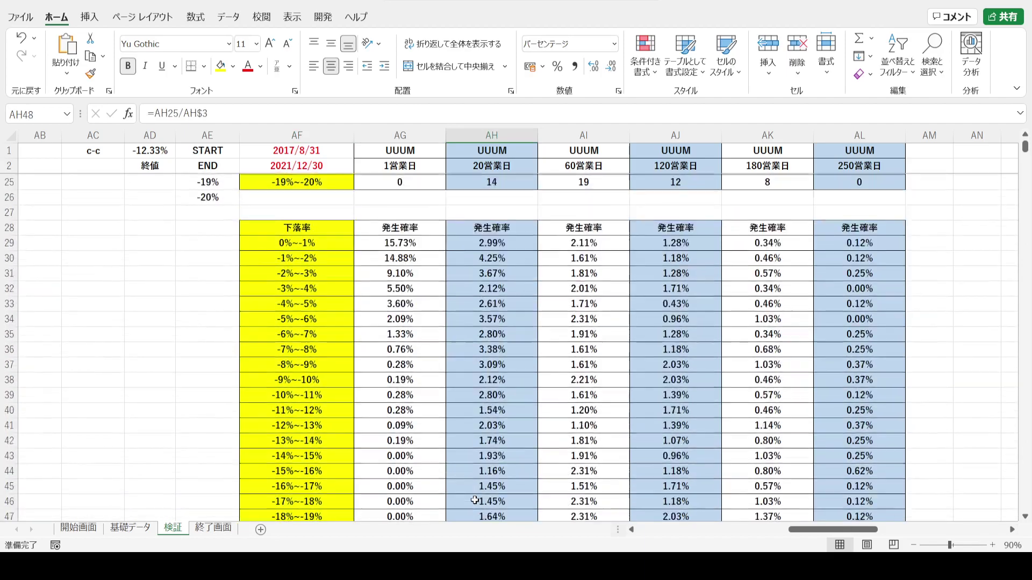
left_click(465, 396)
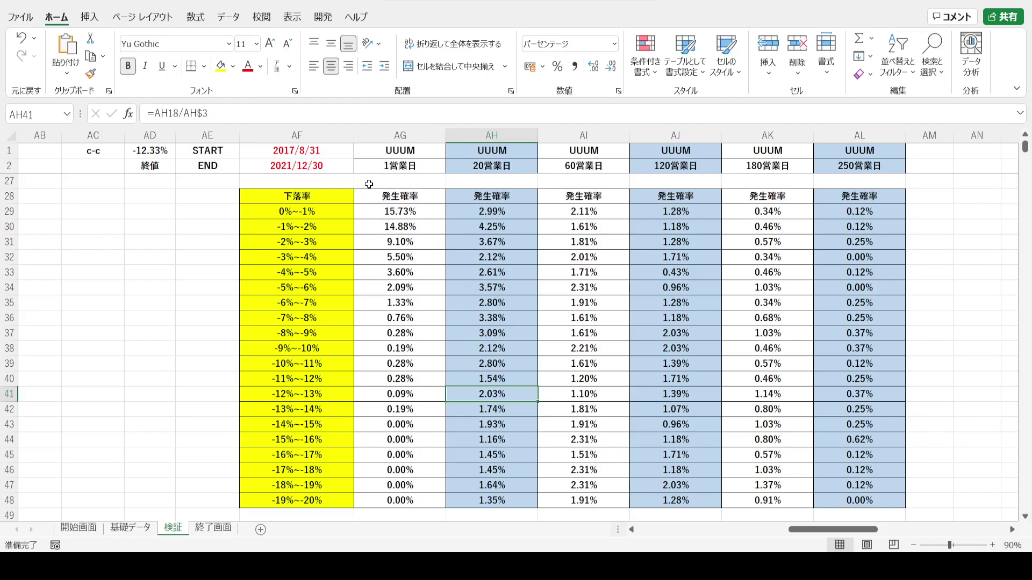
- Review the 1営業日 column from the 発生回数 in AG6 down to the 発生確率 in AG48
left_click(375, 218)
key("ctrl+Up")
key("ctrl+Up")
key("ctrl+Up")
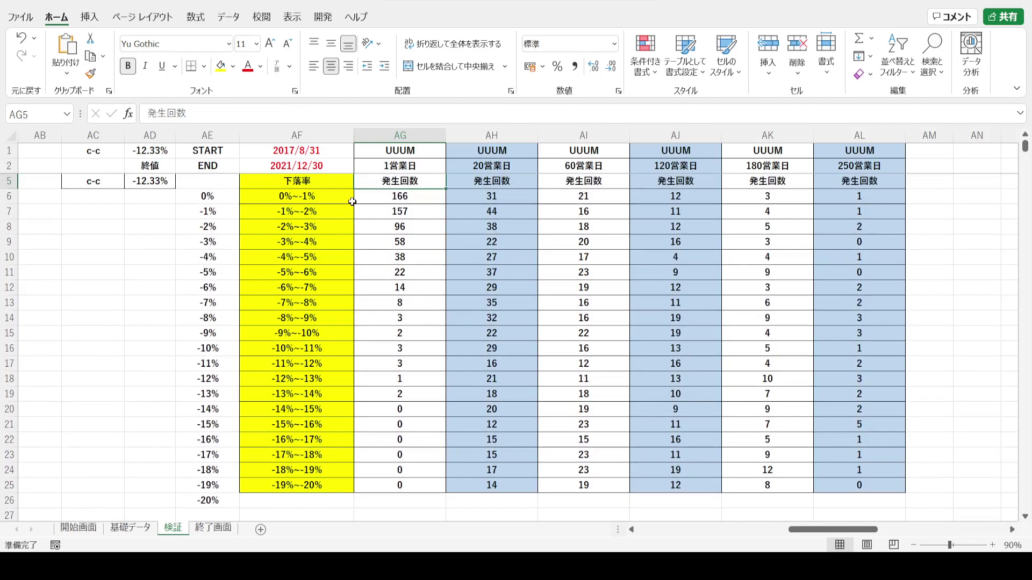
left_click(359, 196)
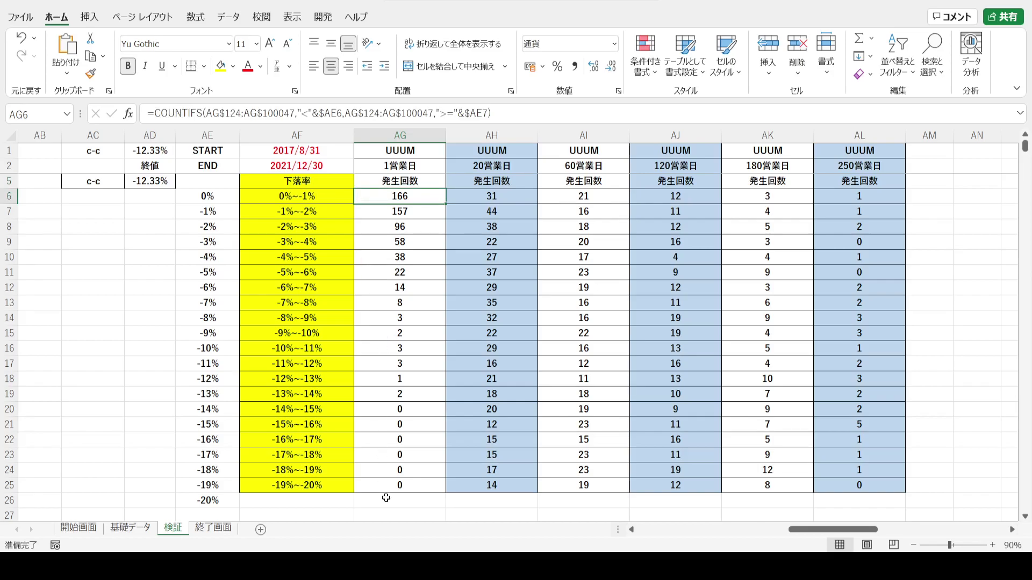
key("ctrl+Down")
key("ctrl+Down")
key("ctrl+Down")
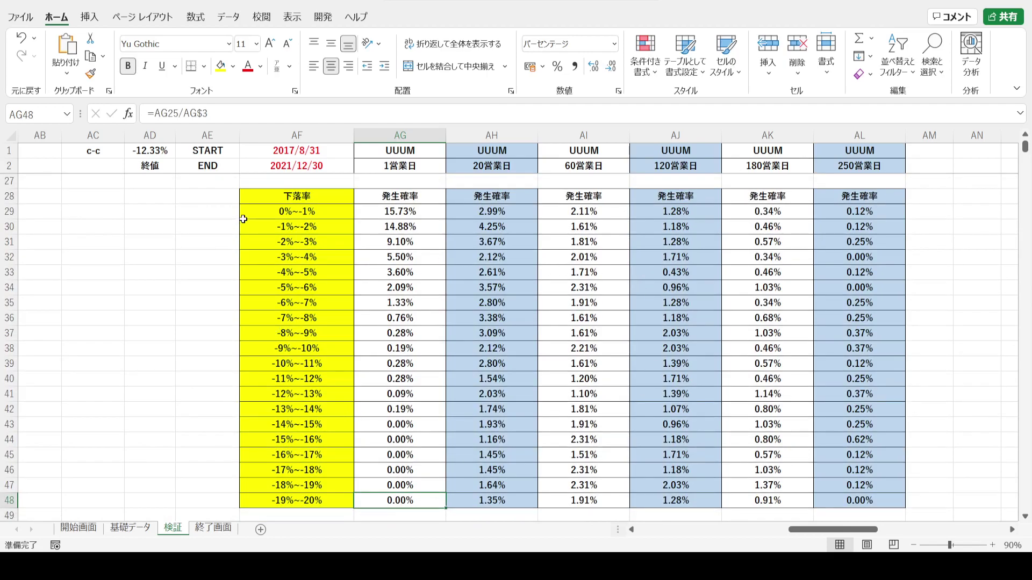
- Examine the 発生確率 columns from 1営業日 in AG to 250営業日 in AL and the c-c change in AD1
left_click(401, 135)
left_click(486, 135)
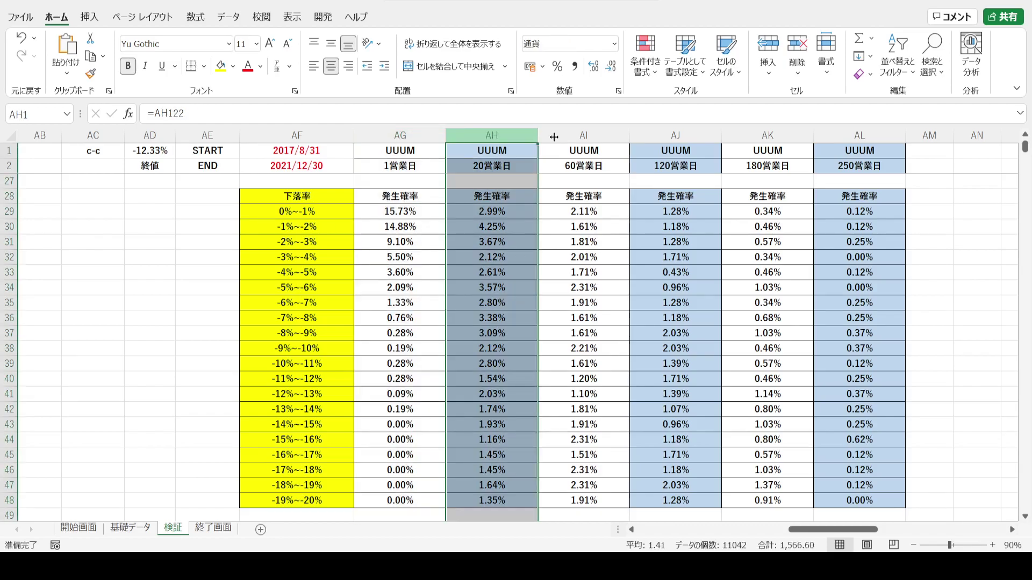
left_click(583, 135)
left_click(835, 132)
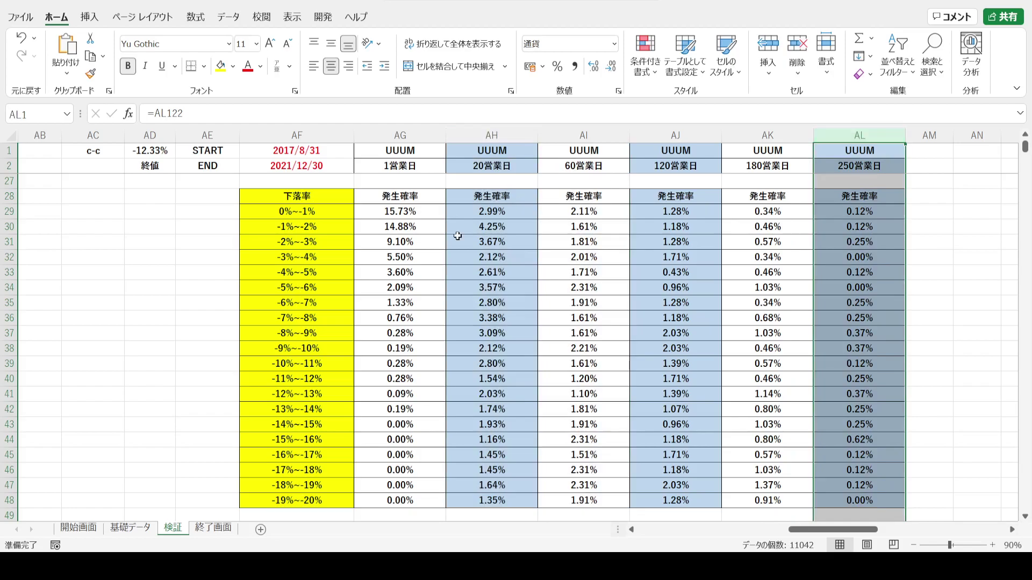
left_click(358, 200)
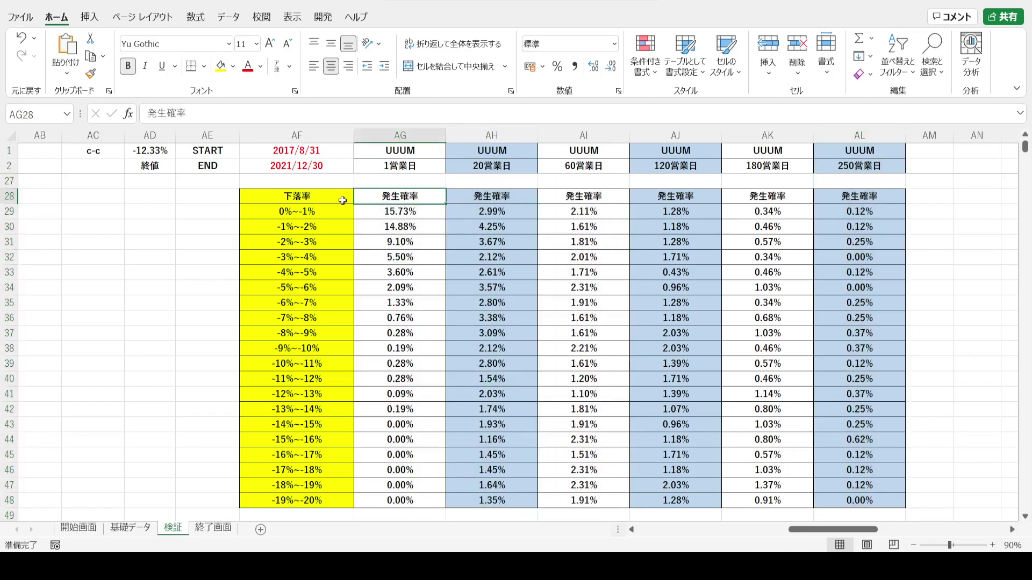
left_click(129, 150)
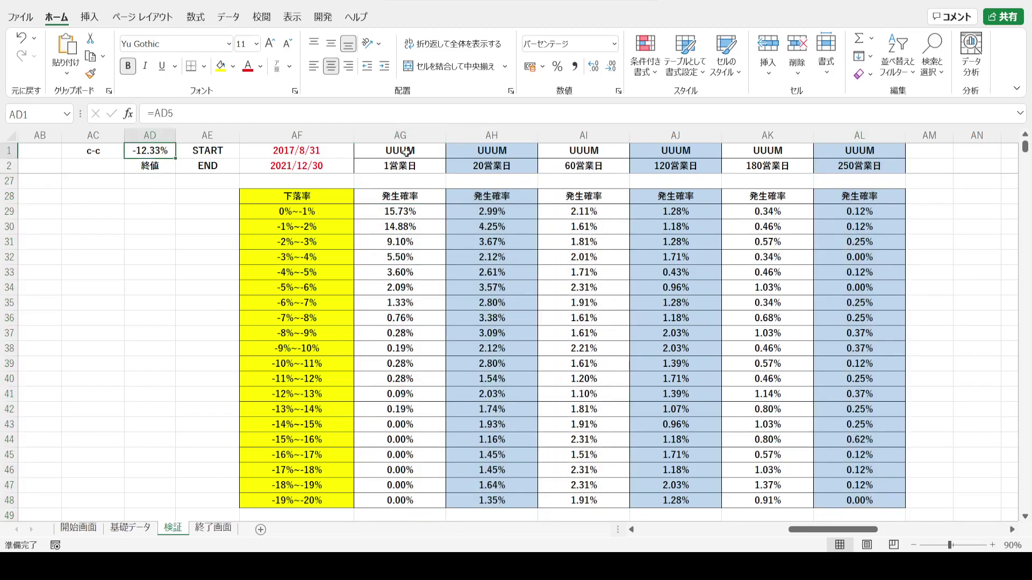
- Review the UUUM table of returns following a large one-day decline in rows 51 to 69
left_click(367, 501)
key("Down")
key("Down")
key("Down")
key("Down")
key("Down")
key("Down")
key("Down")
key("Down")
key("Down")
key("Down")
key("Down")
key("Down")
key("Down")
key("Down")
key("Down")
key("Down")
key("Down")
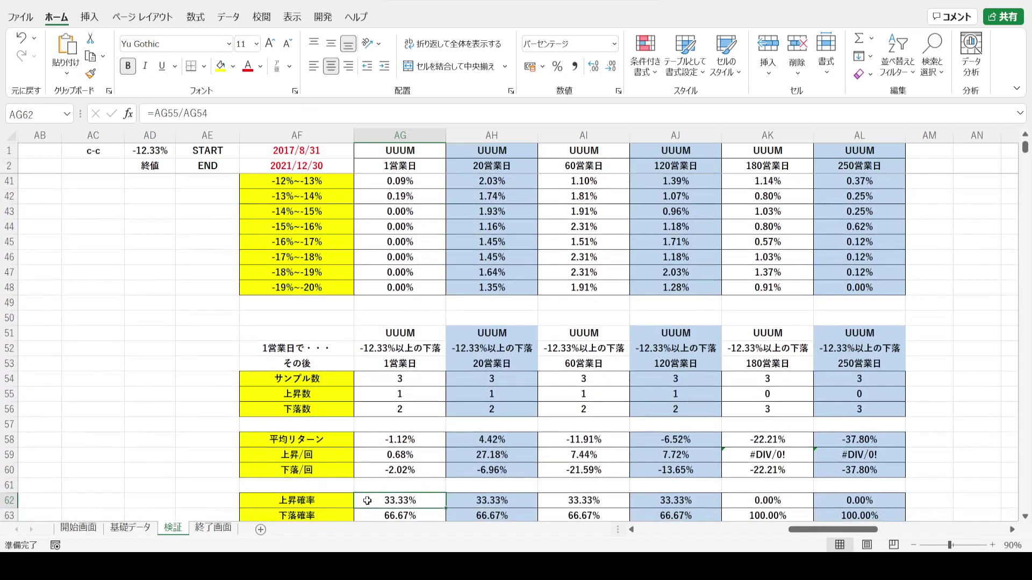
key("Down")
key("Down")
key("Down")
key("Down")
key("Down")
key("Down")
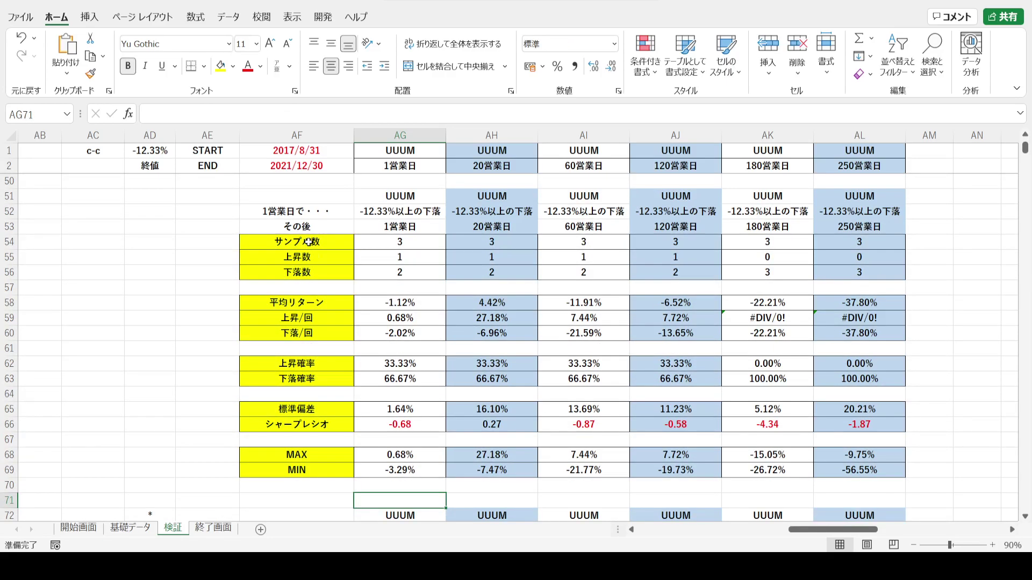
- Examine the 1営業日 decline condition in AF52:AG52 and the サンプル数 for the following 1営業日 in AG54
key("Up")
key("Up")
key("Up")
key("Up")
key("Up")
key("Up")
key("Up")
key("Up")
key("Up")
key("Up")
key("Up")
key("Up")
key("Up")
key("Up")
key("Up")
key("Up")
key("Up")
key("Up")
key("Up")
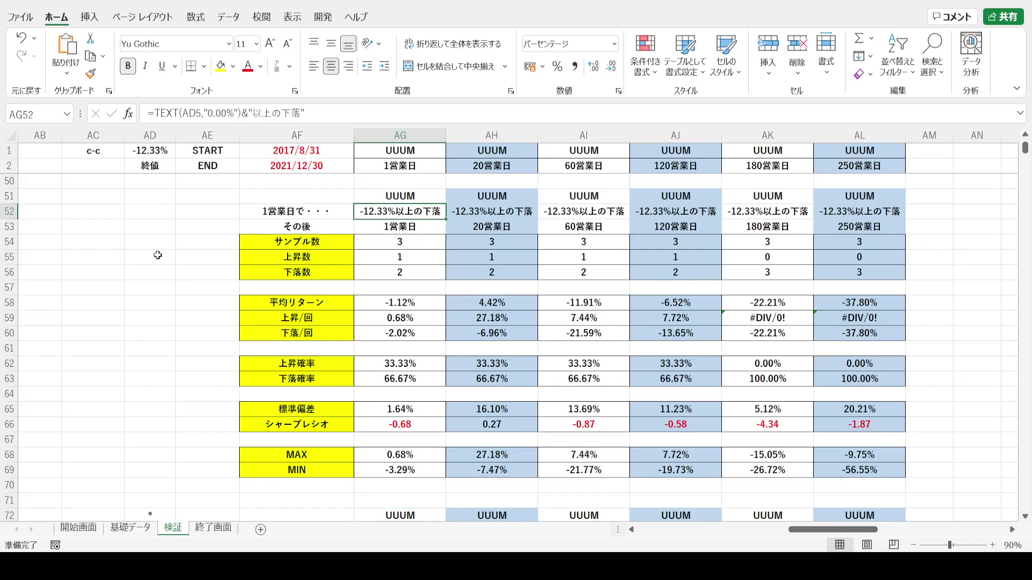
left_click(343, 215)
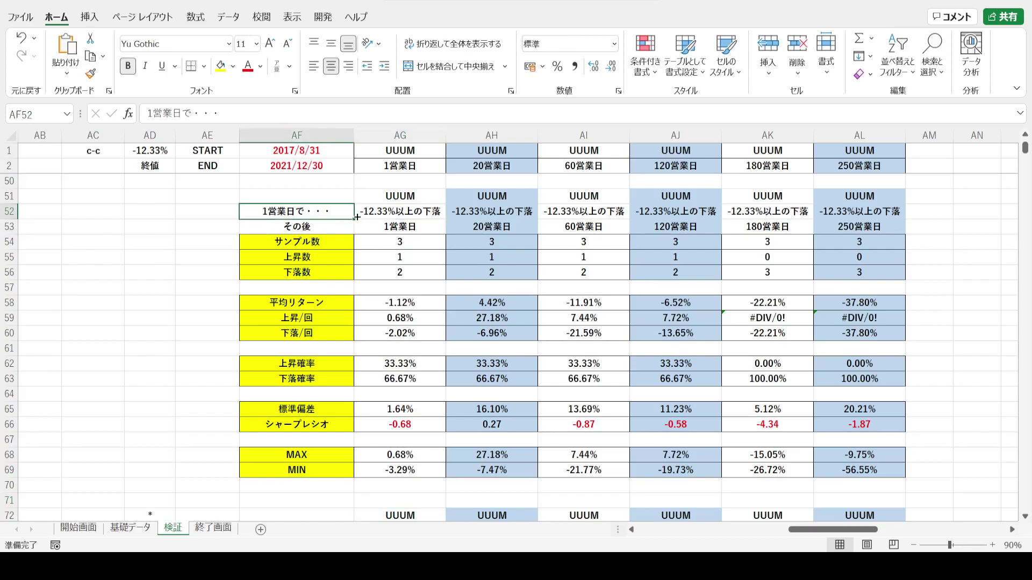
left_click(357, 216)
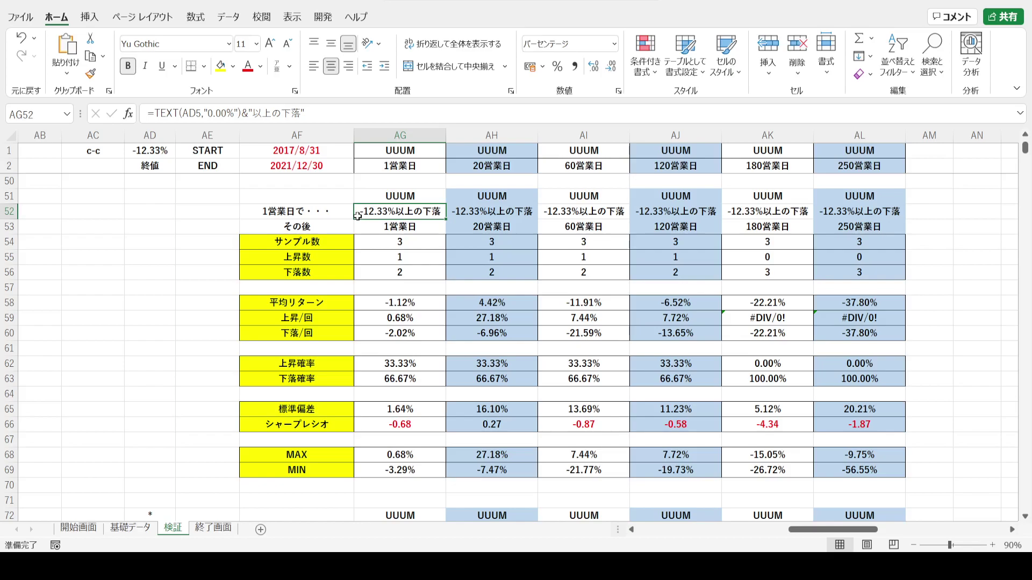
left_click(335, 231)
key("Right")
key("Down")
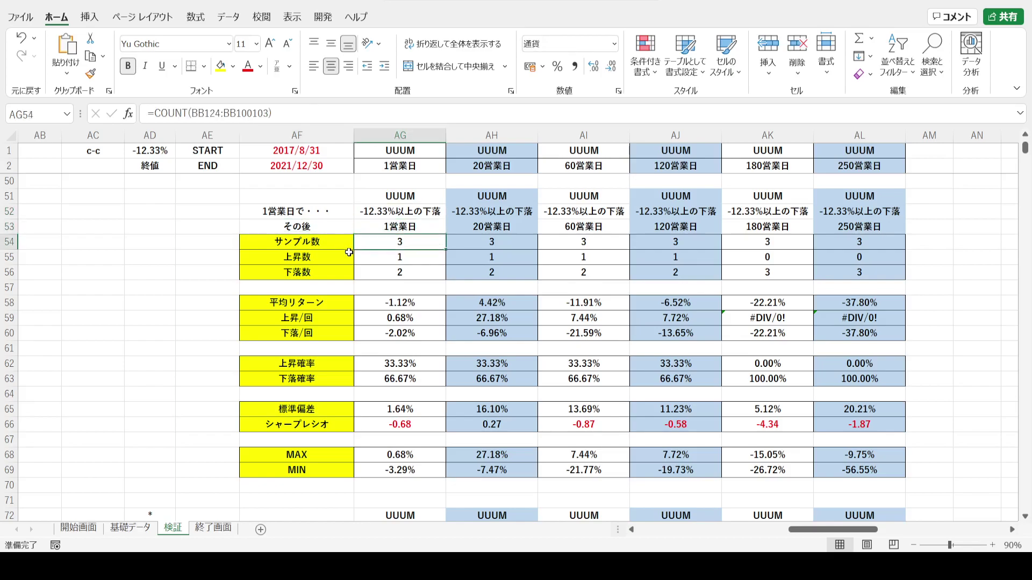
- Check the サンプル数 in AH54 and the 平均リターン in AH58 for 20営業日 after the decline
left_click(464, 226)
key("Down")
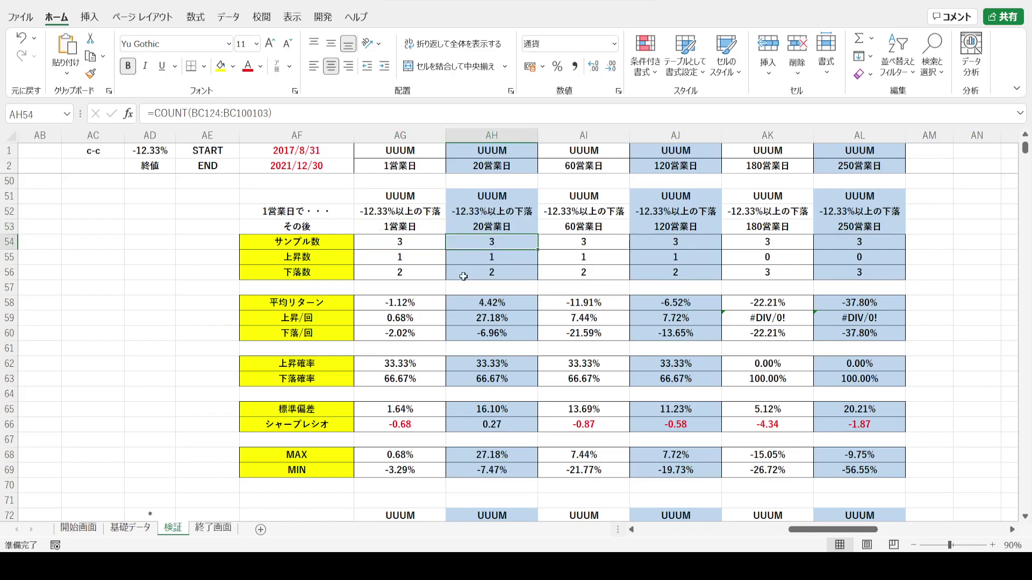
left_click(460, 300)
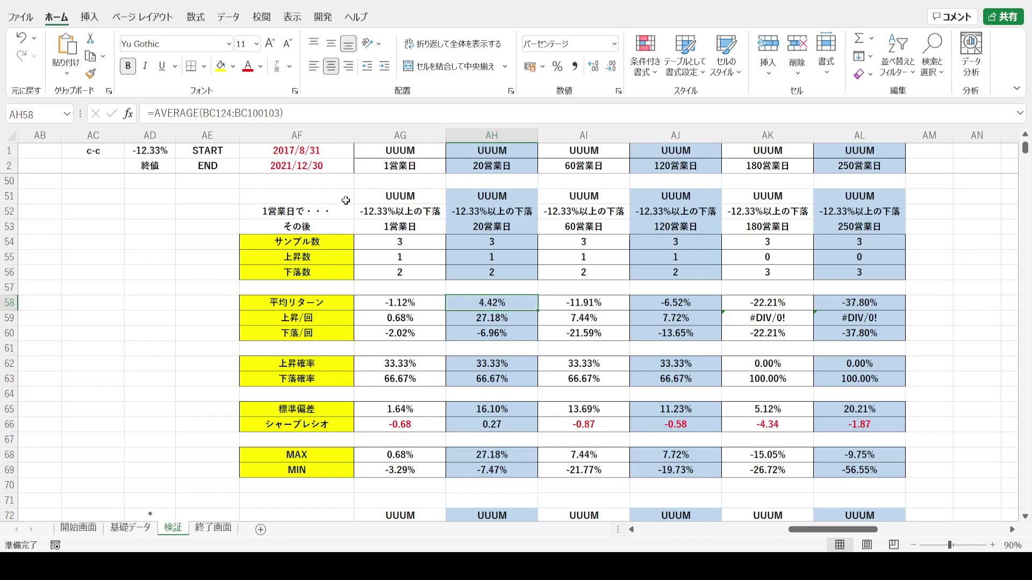
- Re-examine the UUUM condition headings in AG51, AF52 and AG53 together with the 1営業日 サンプル数 in AG54
left_click(375, 141)
left_click(369, 194)
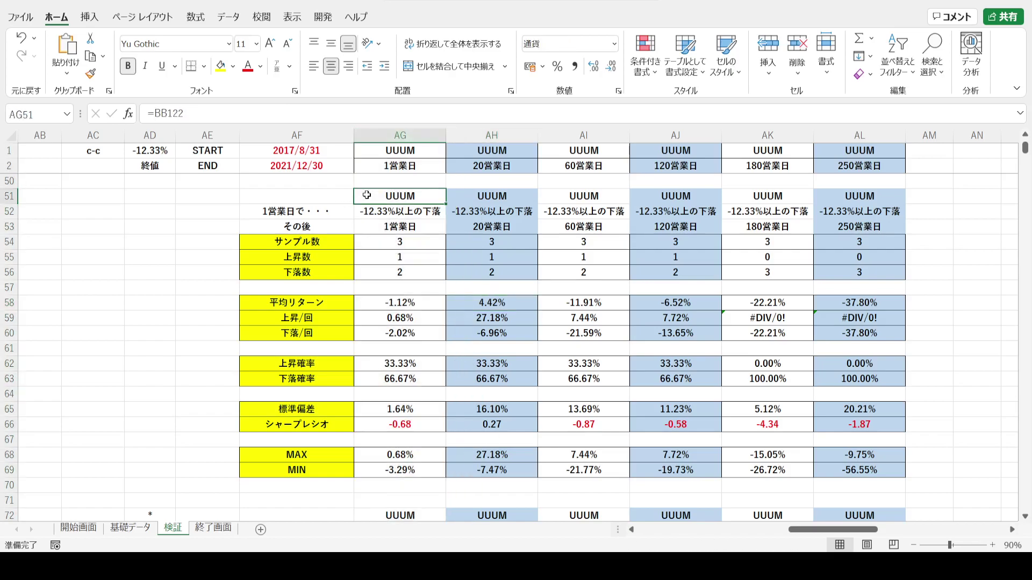
left_click(338, 217)
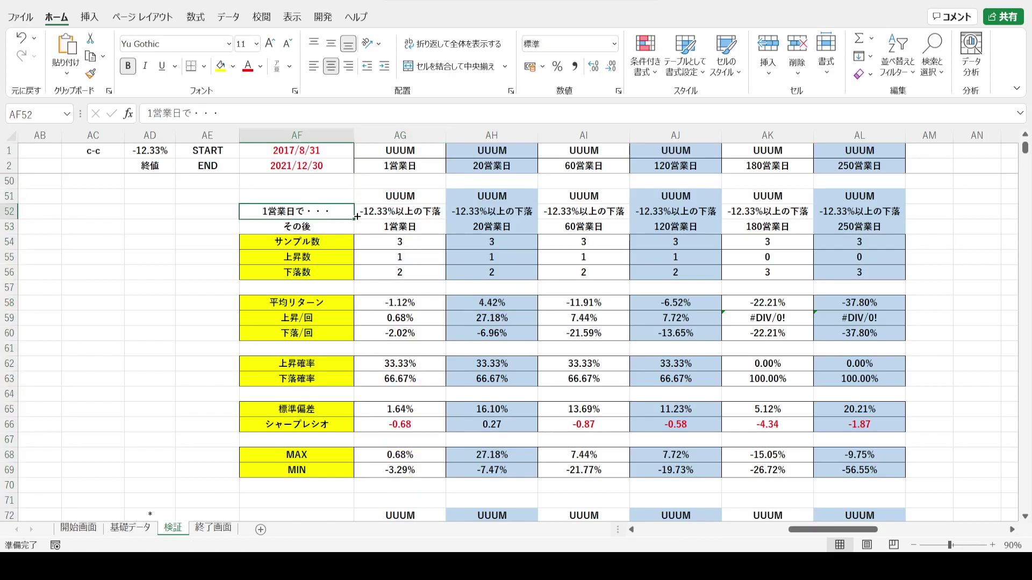
left_click(339, 225)
key("Right")
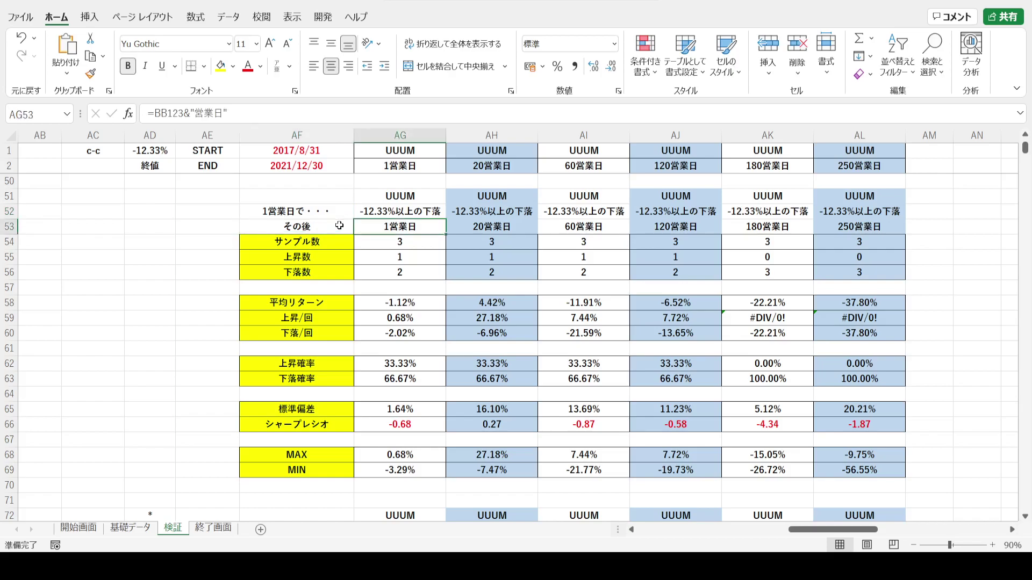
left_click(369, 242)
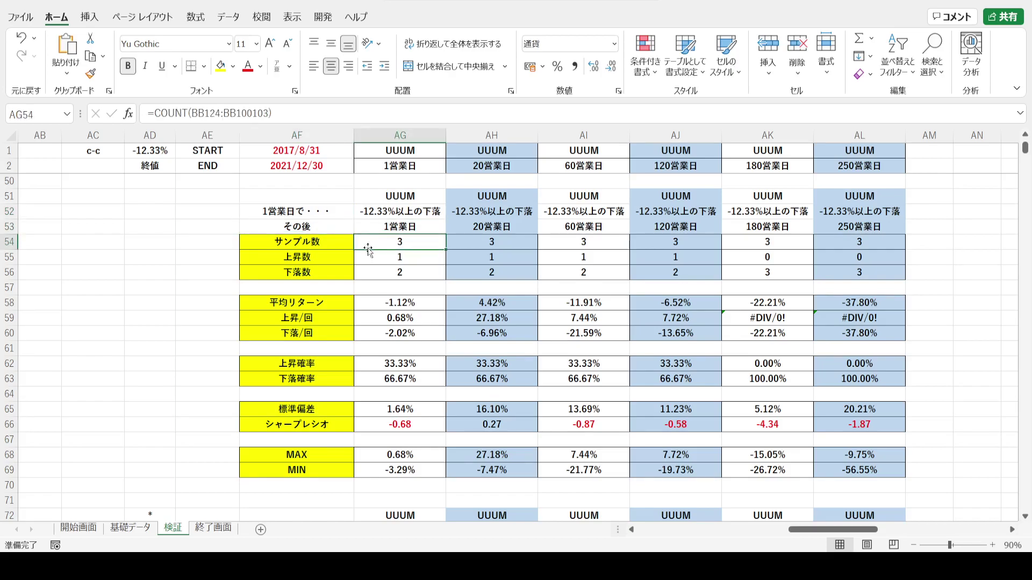
- Examine the 1営業日 上昇確率 in AG62, 上昇数 in AG55 and 上昇/回 in AG59
left_click(371, 365)
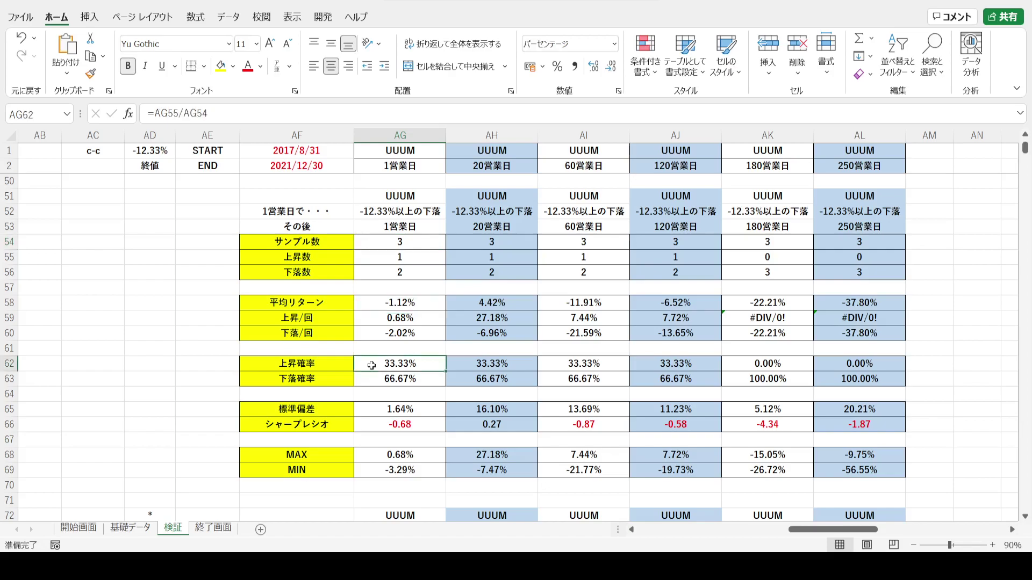
left_click(374, 260)
left_click(366, 321)
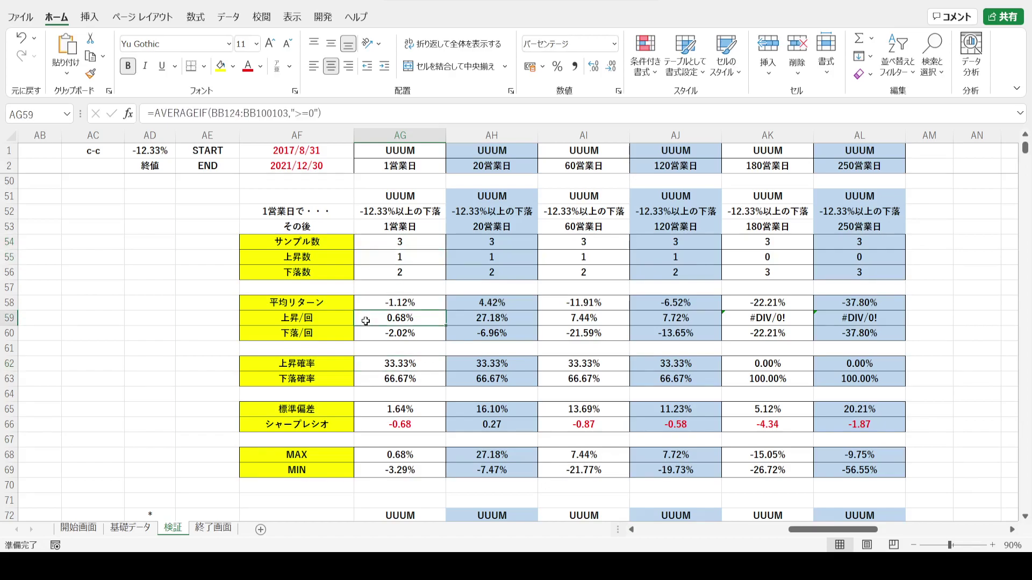
- Examine the 1営業日 下落確率 in AG63, 下落数 in AG56 and 下落/回 in AG60
left_click(371, 382)
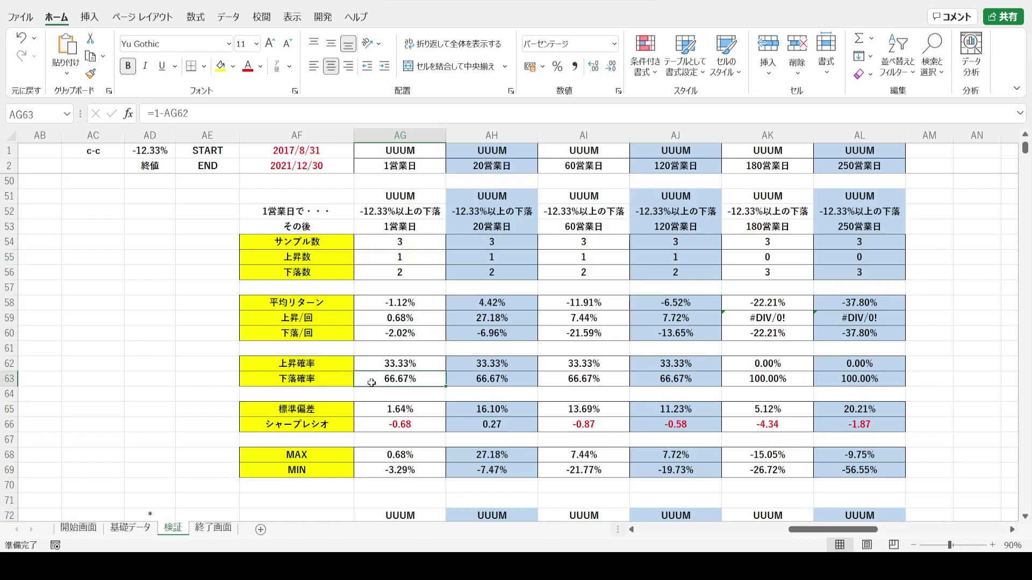
left_click(374, 271)
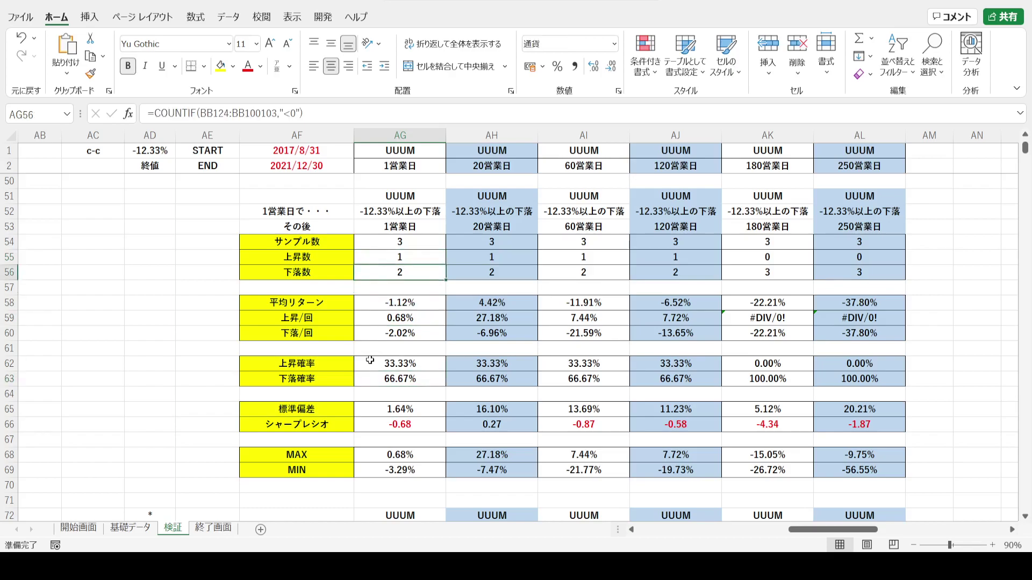
left_click(369, 336)
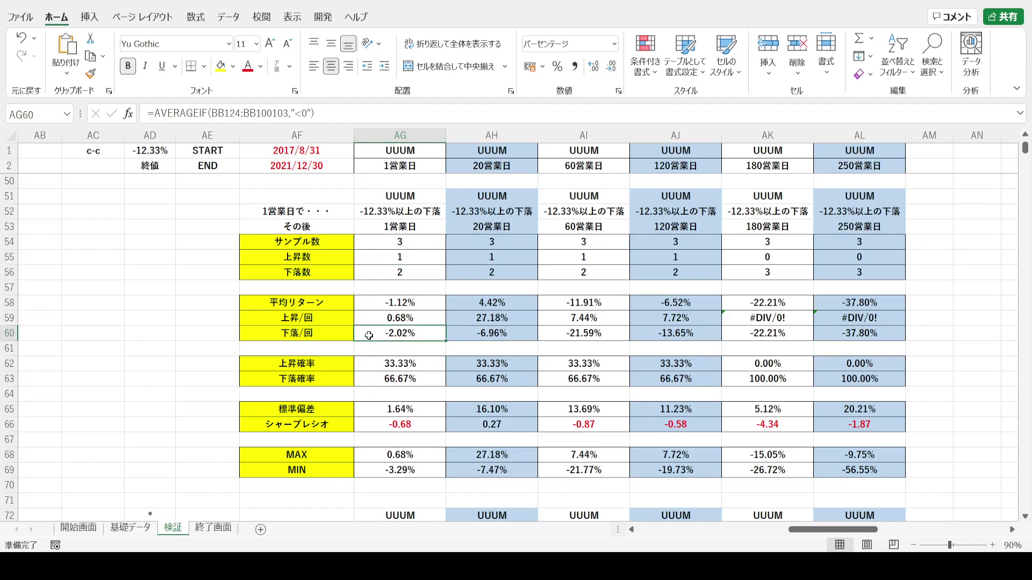
- Check the 1営業日 サンプル数 in AG54, the 平均リターン in AG58 and the MAX and MIN in AG68:AG69
left_click(376, 243)
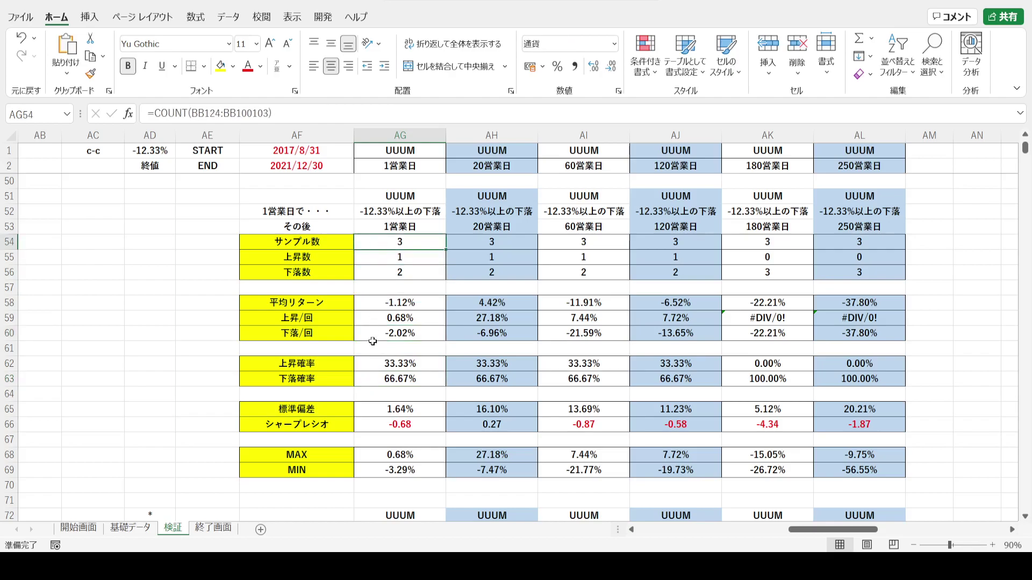
left_click(366, 305)
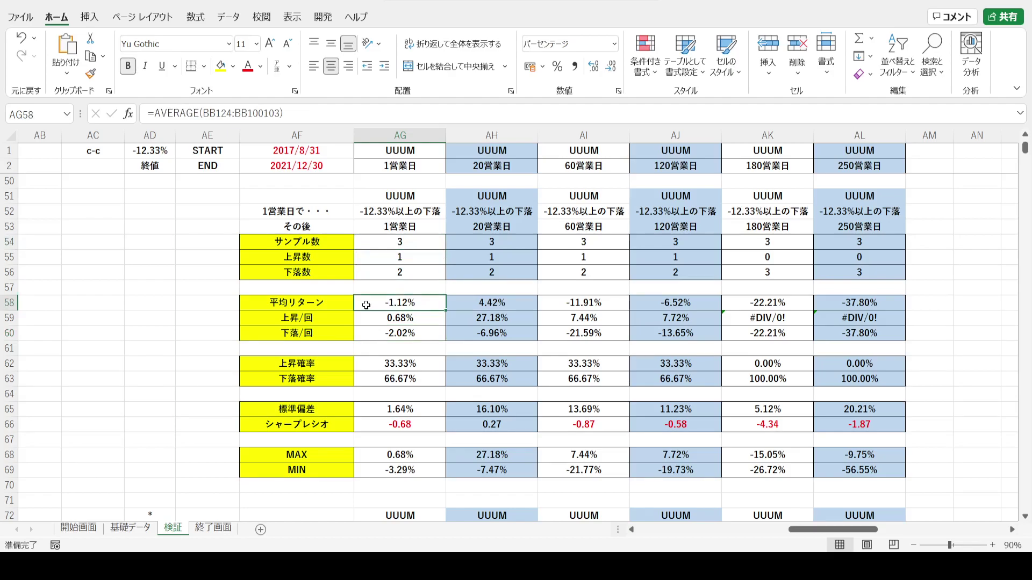
left_click_drag(368, 408, 369, 469)
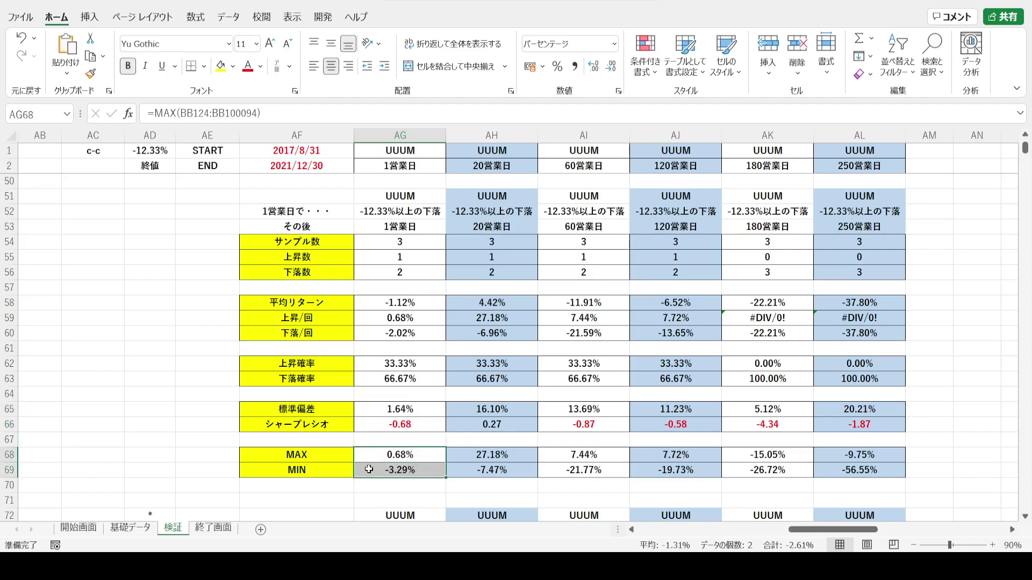
left_click(366, 455)
- Compare the 1営業日 上昇数 in AG55 and 上昇/回 in AG59 with the MIN in AG69
left_click(373, 255)
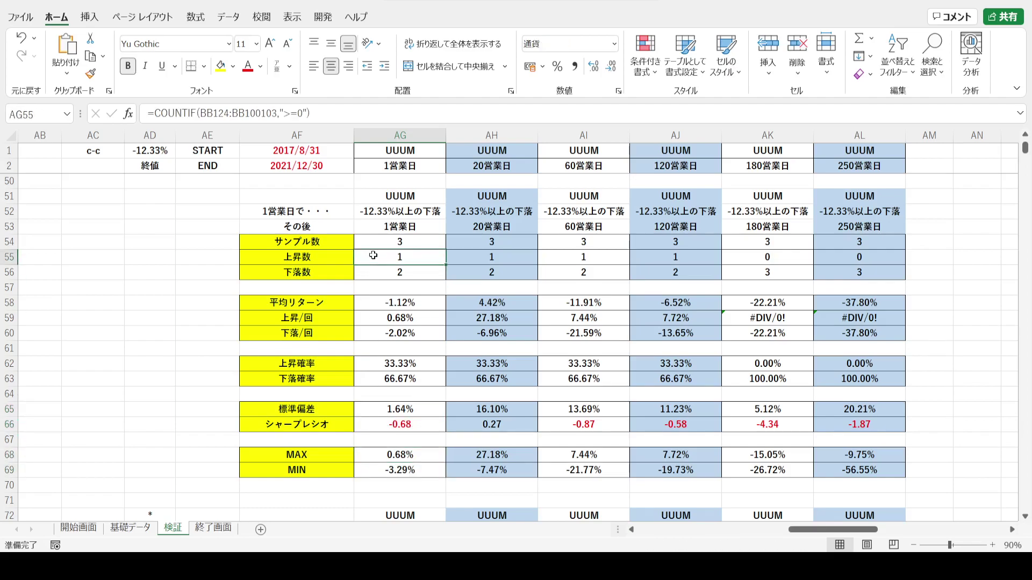
left_click(373, 318)
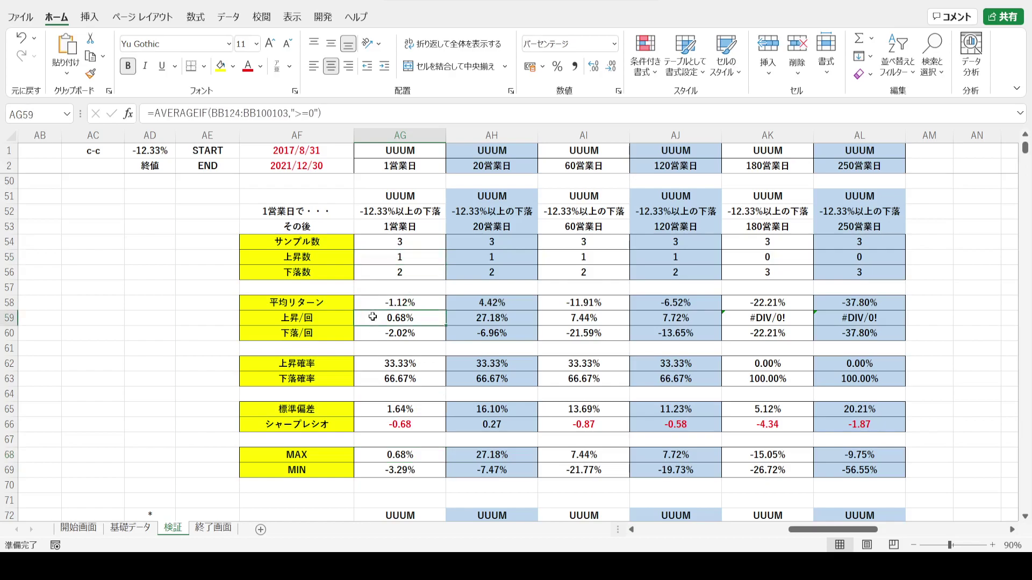
left_click(365, 469)
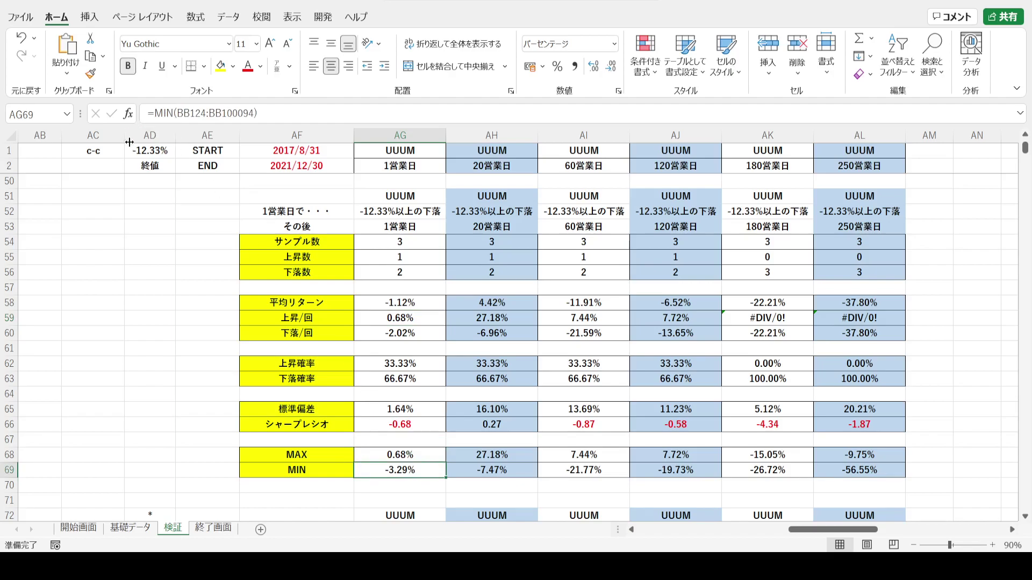
- Review the decline condition in AG52 and the 1営業日 heading in AG53 against the MIN in AF69:AG69 of column AG
left_click(350, 214)
left_click(370, 215)
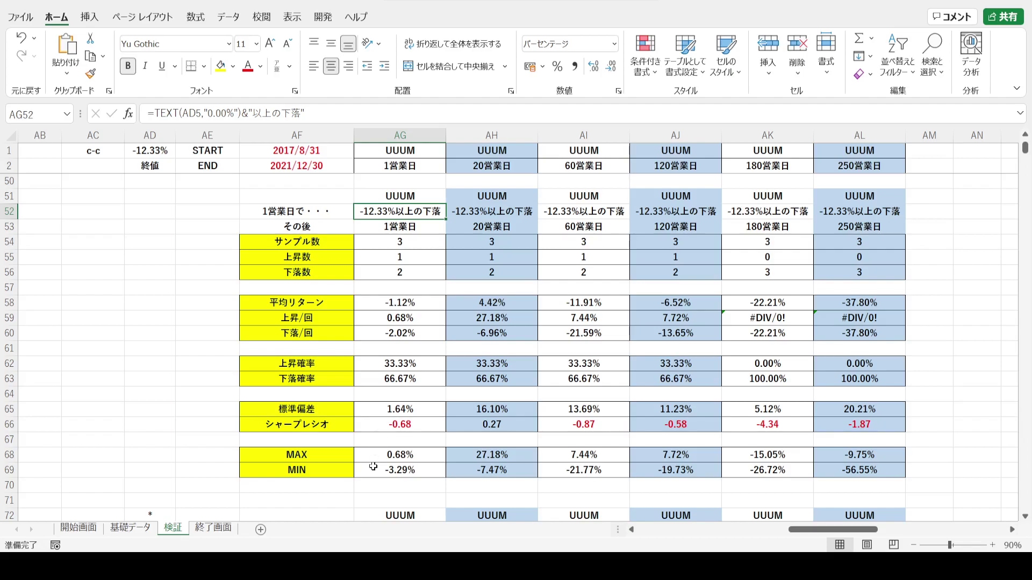
key("Down")
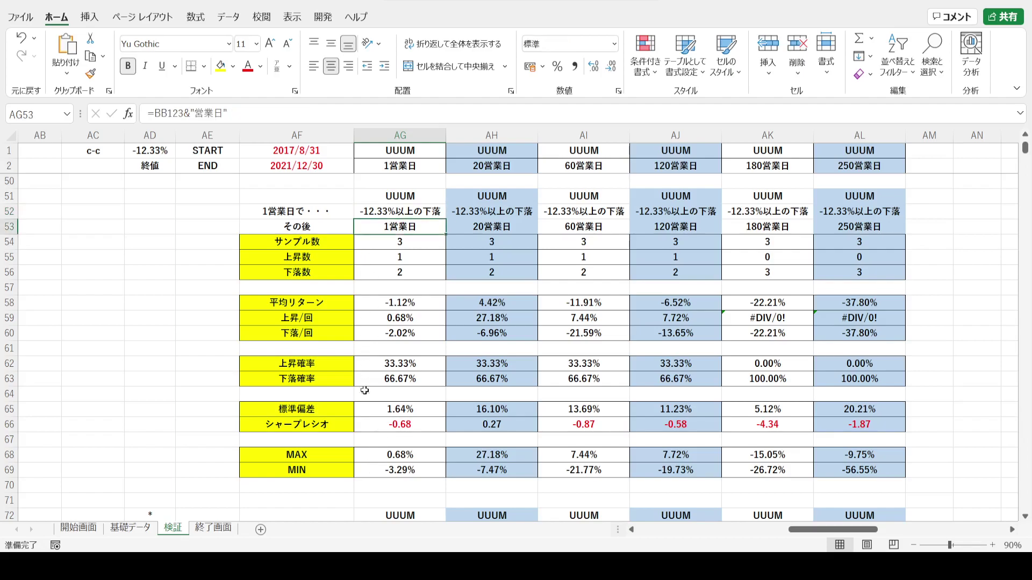
left_click(344, 470)
left_click_drag(361, 472, 367, 472)
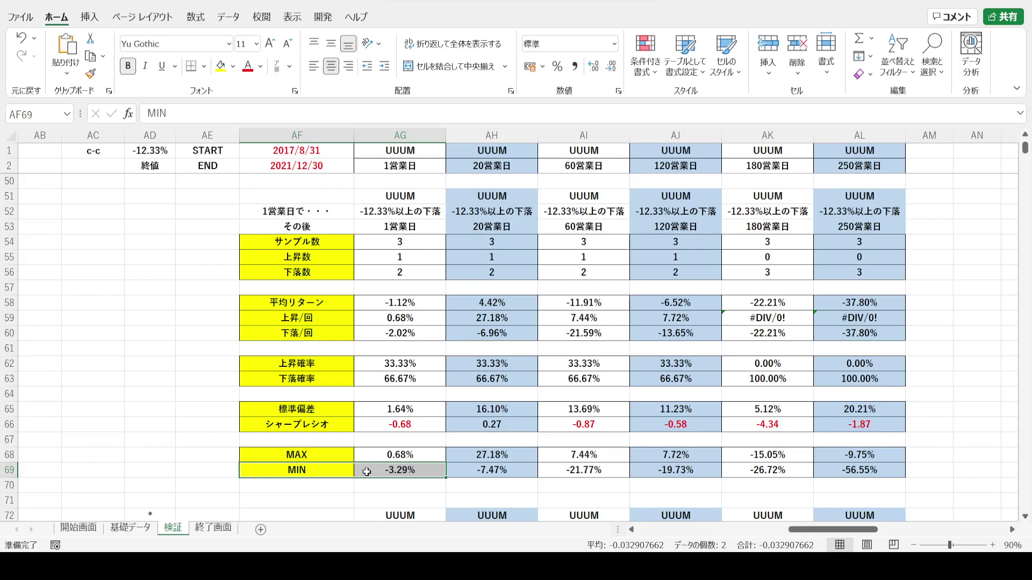
left_click(400, 135)
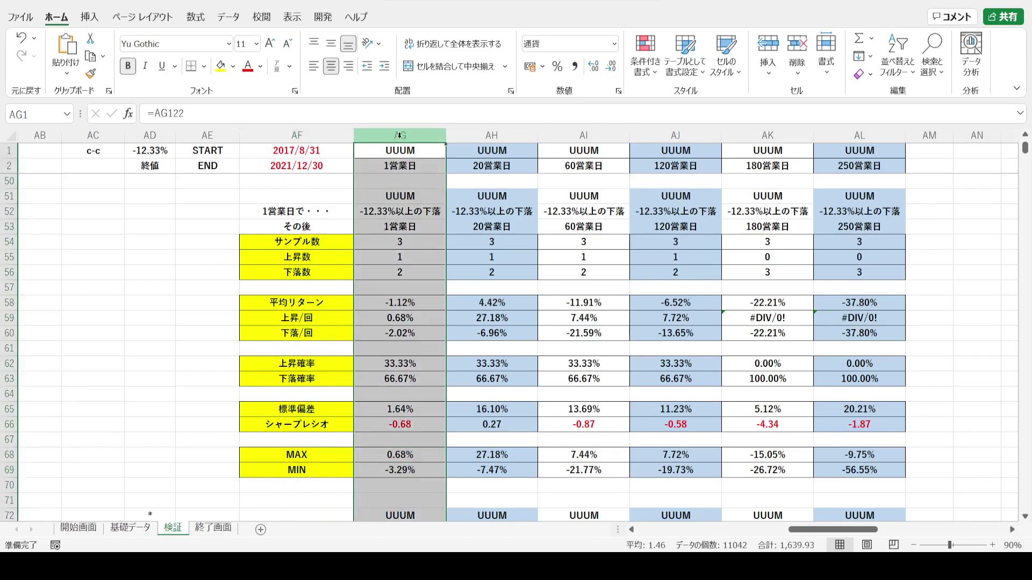
- Examine the 20営業日 column AH, covering its UUUM condition headings in AH51:AH53 and the サンプル数 in AH54
left_click(501, 135)
left_click(479, 242)
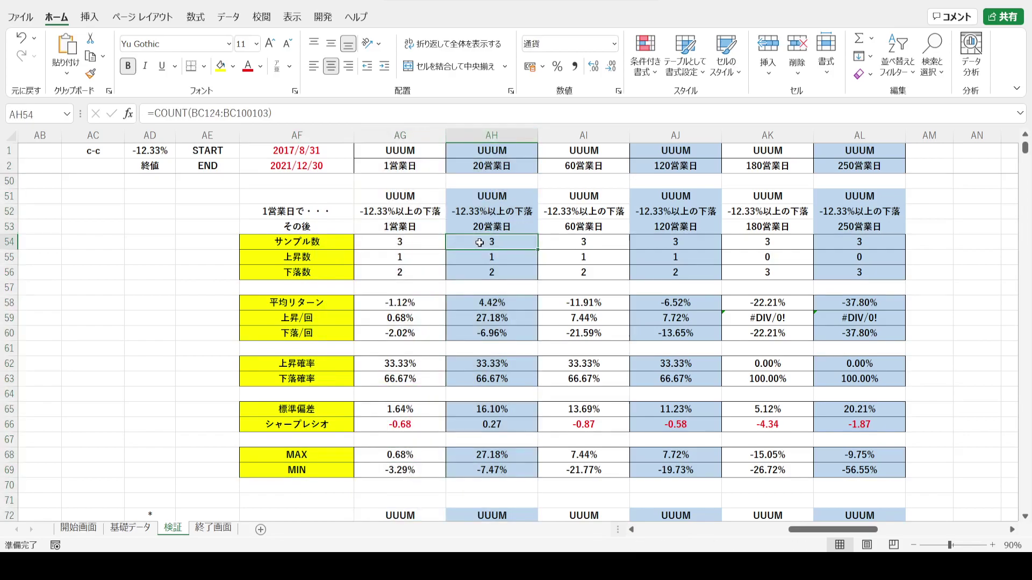
left_click(463, 195)
key("Down")
left_click(458, 229)
key("Down")
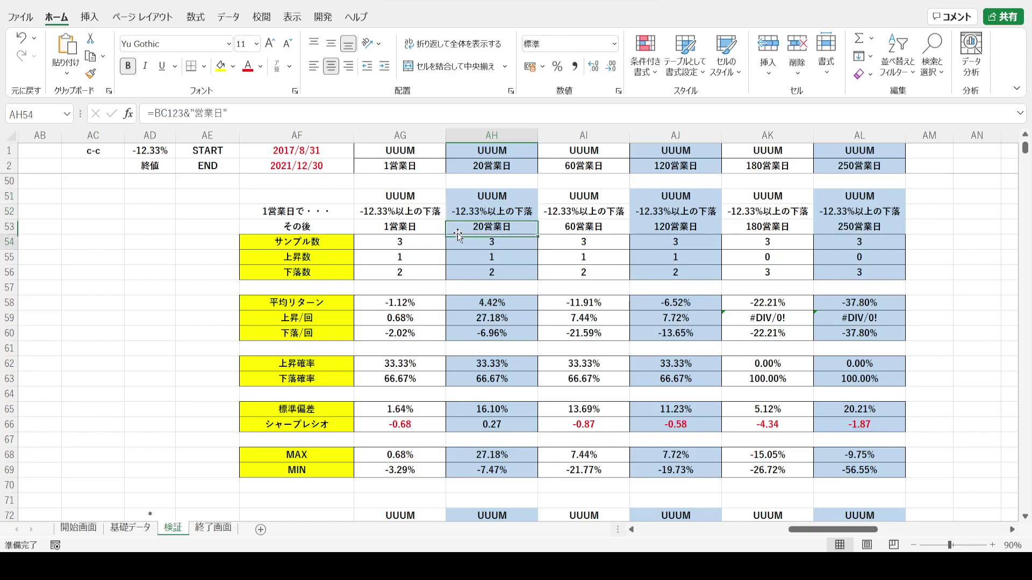
- Examine the 20営業日 上昇/回 in AH59, 下落/回 in AH60 and the 上昇確率 and 下落確率 in AH62:AH63
left_click(459, 319)
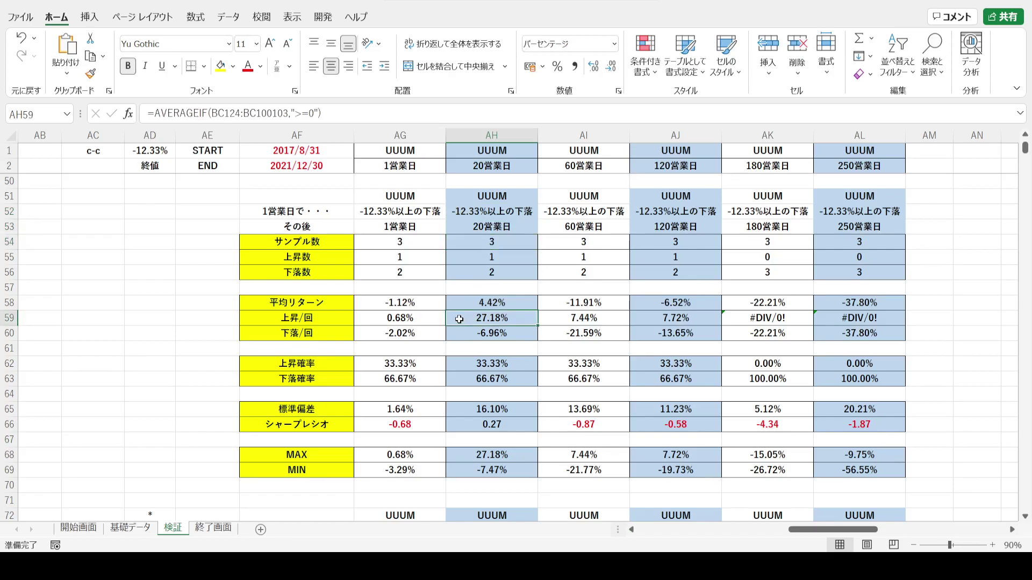
key("Down")
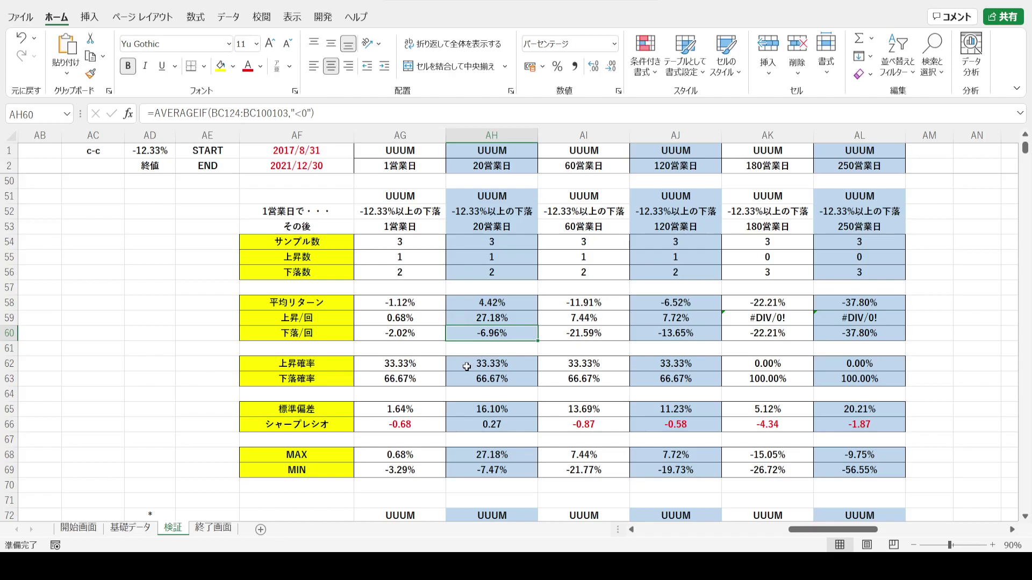
left_click_drag(468, 363, 465, 380)
- Examine the 20営業日 平均リターン in AH58 together with the MAX in AH68 and the MIN in AH69
left_click(463, 309)
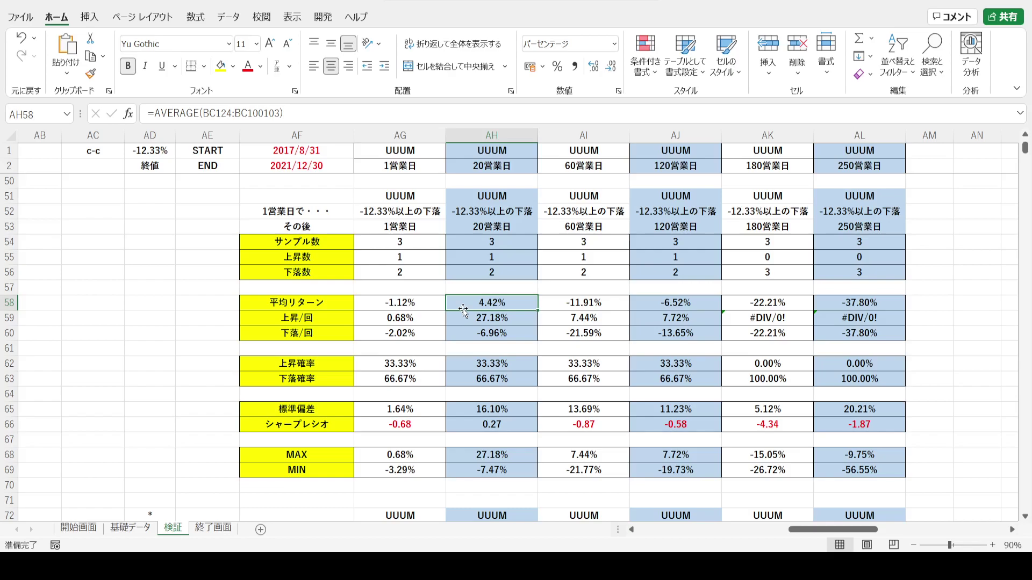
left_click(466, 455)
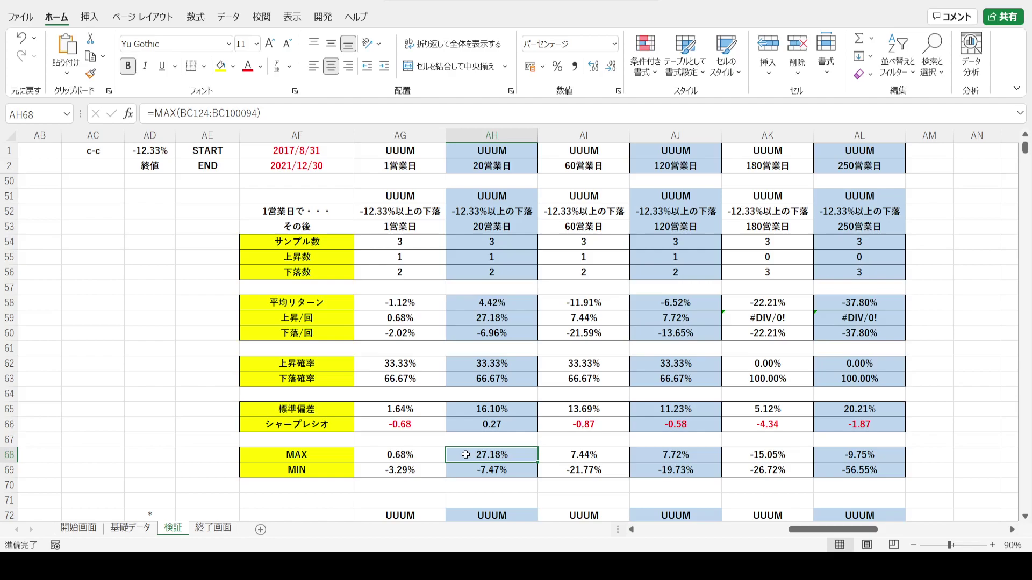
key("Down")
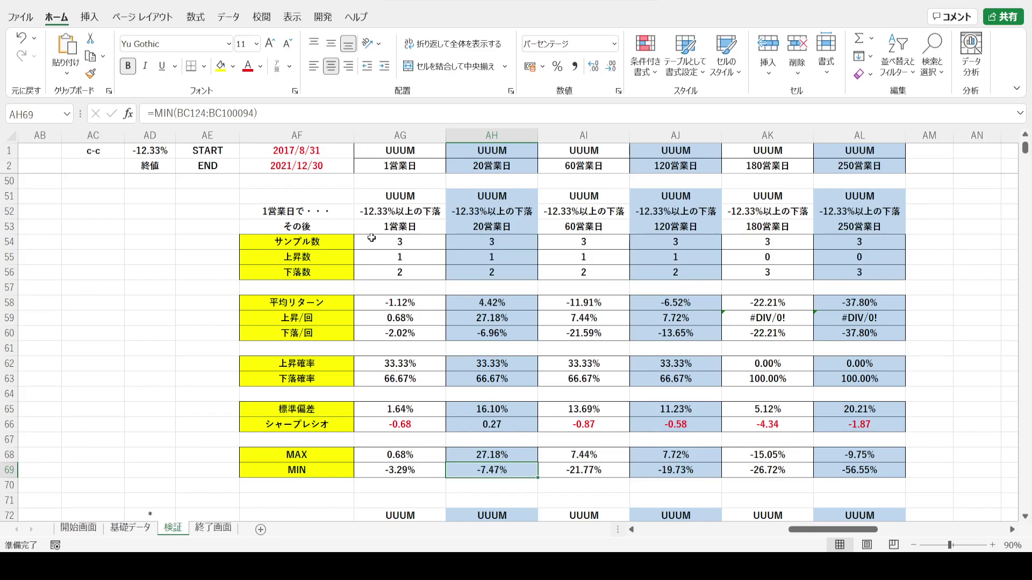
- Re-examine the 1営業日 column AG, focusing on the 平均リターン in AG58, the サンプル数 in AG54 and the 上昇数 in AG55
left_click(363, 304)
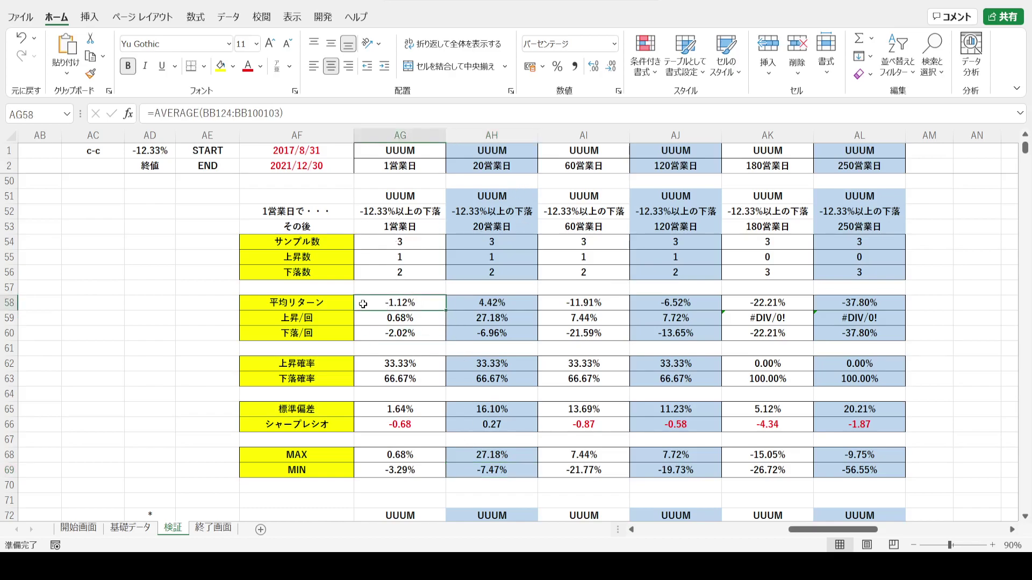
left_click(378, 245)
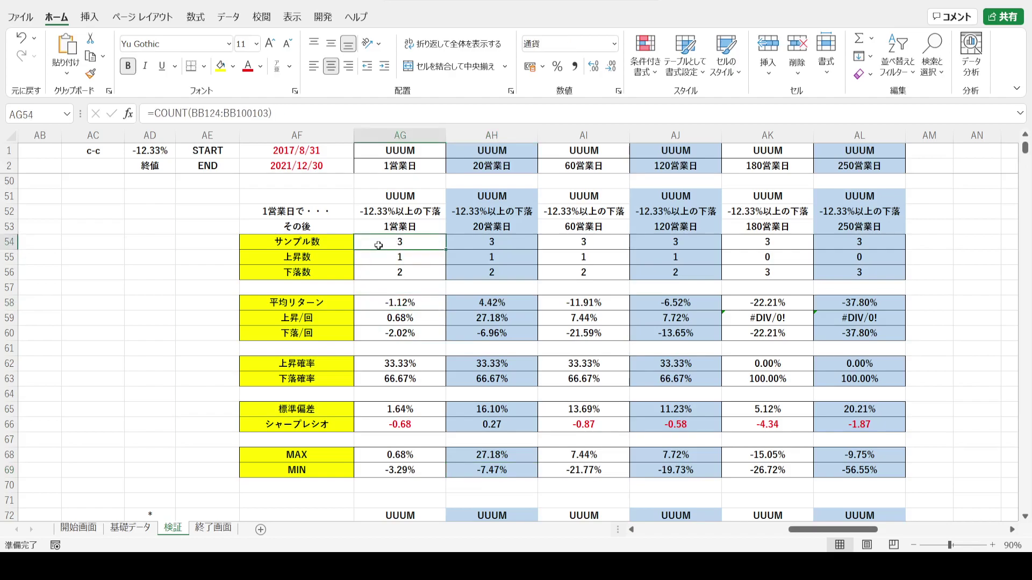
left_click(371, 303)
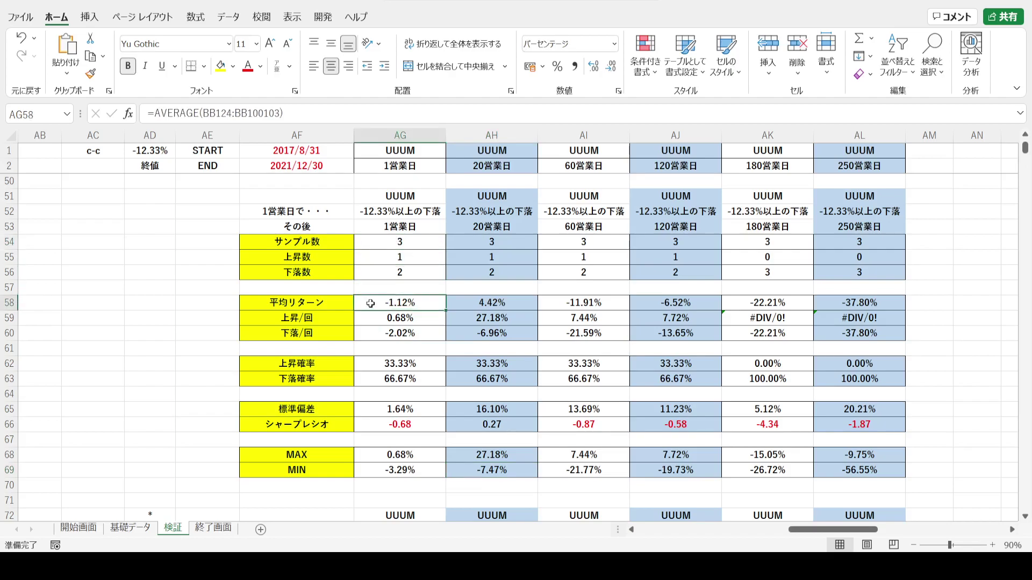
left_click(380, 135)
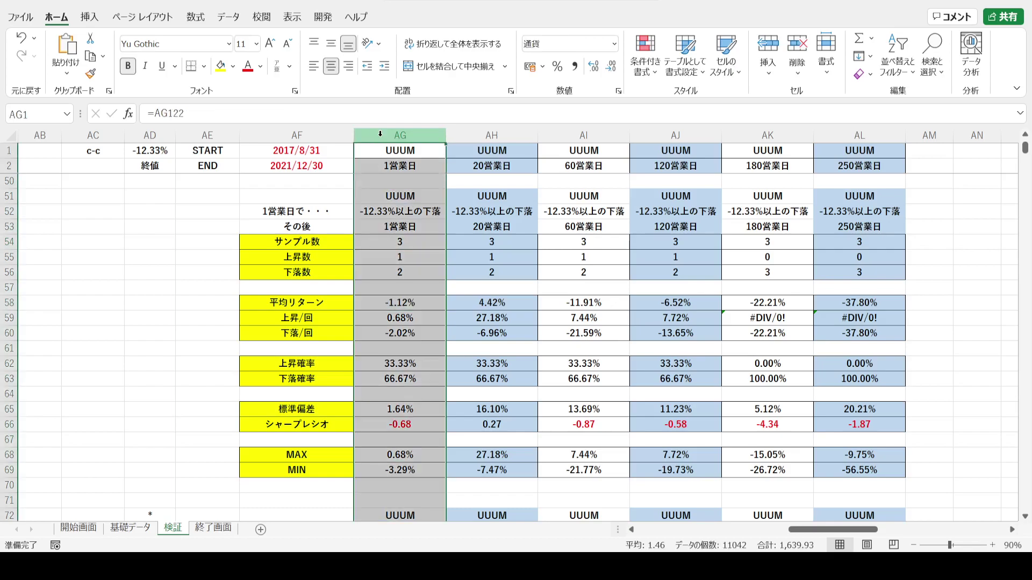
left_click(369, 304)
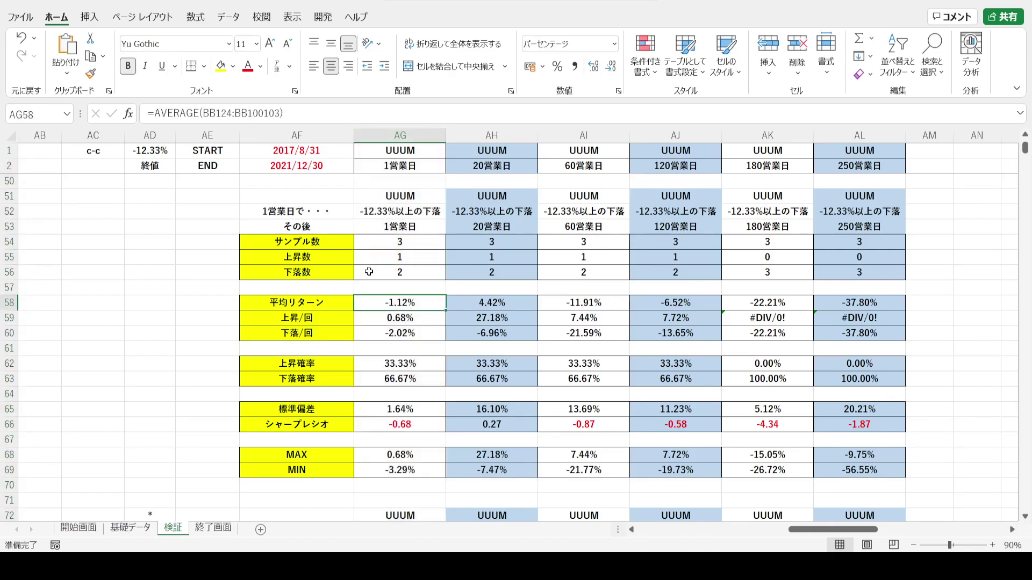
left_click(395, 136)
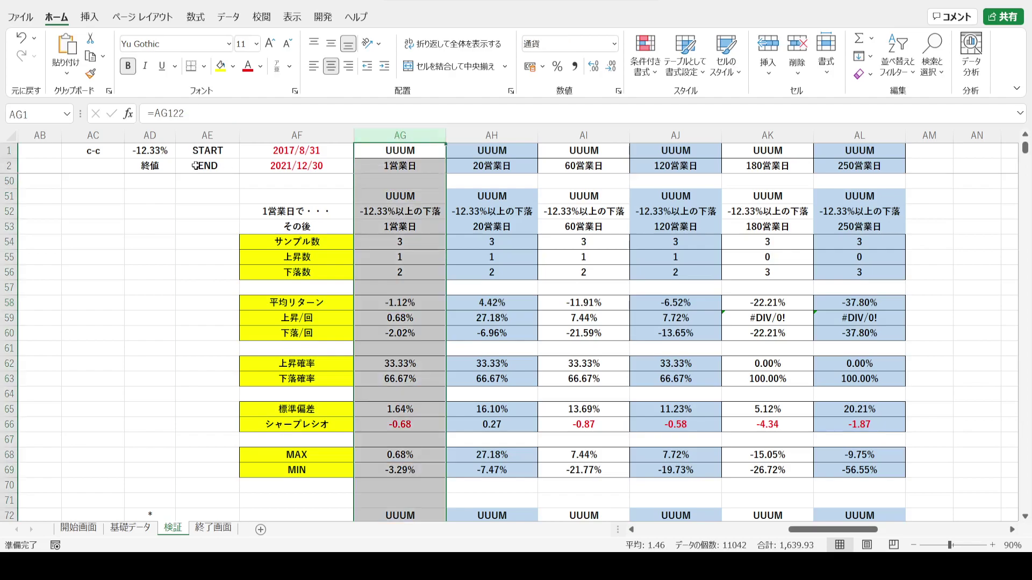
left_click(369, 303)
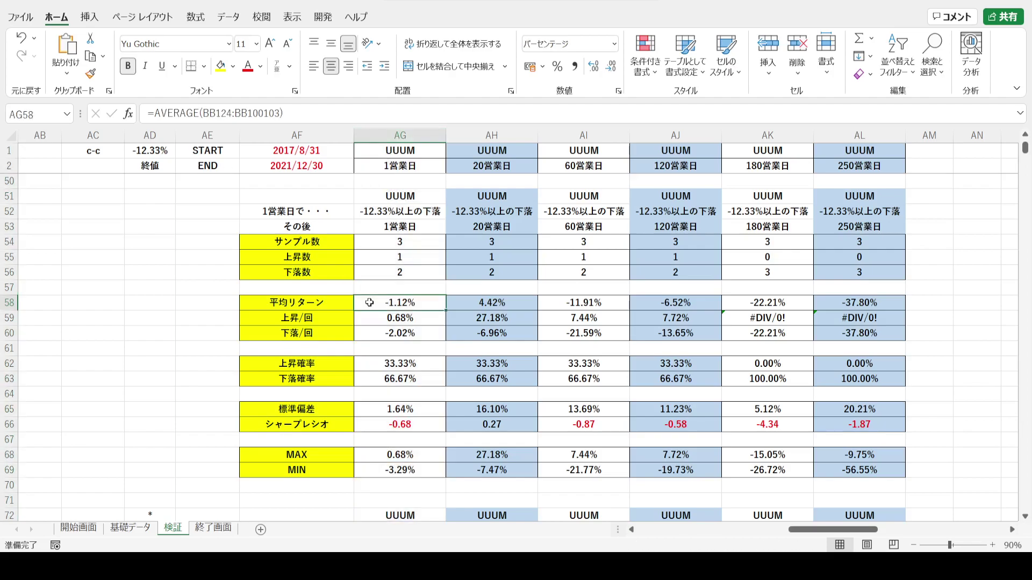
key("Up")
key("Up")
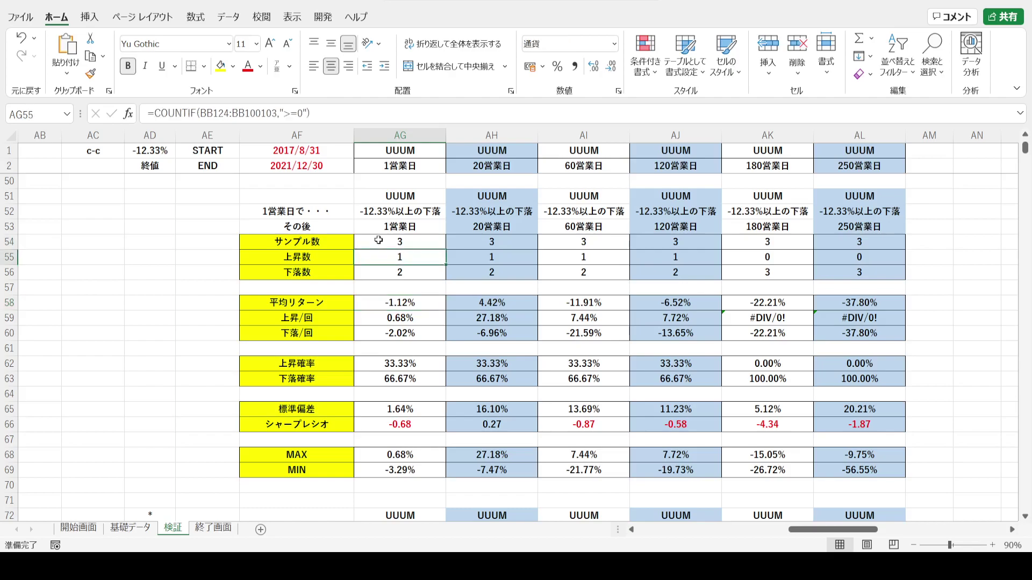
- Compare the 平均リターン in AH58 with the MAX in AH68 in the 20営業日 column AH
left_click(479, 133)
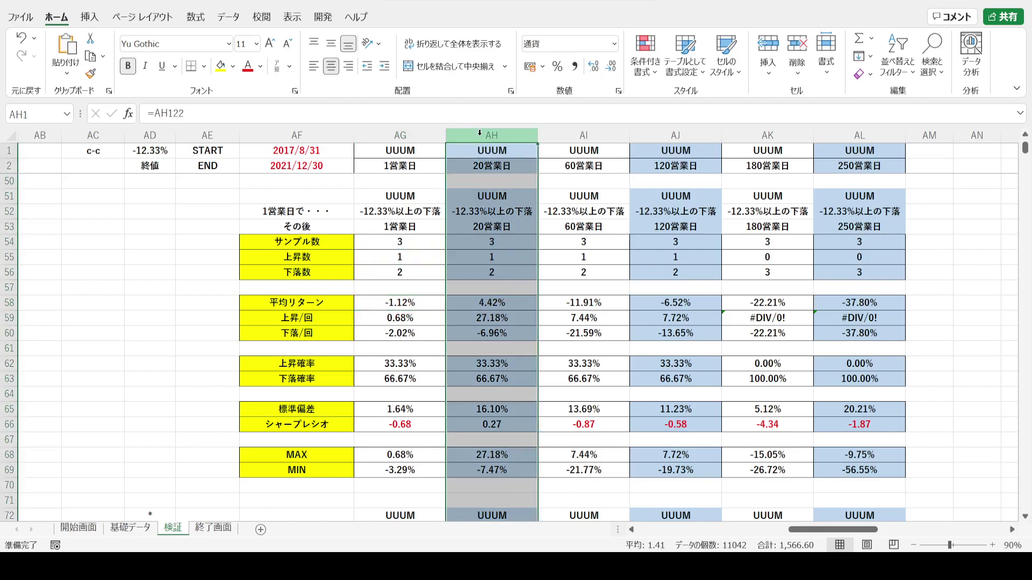
left_click(466, 304)
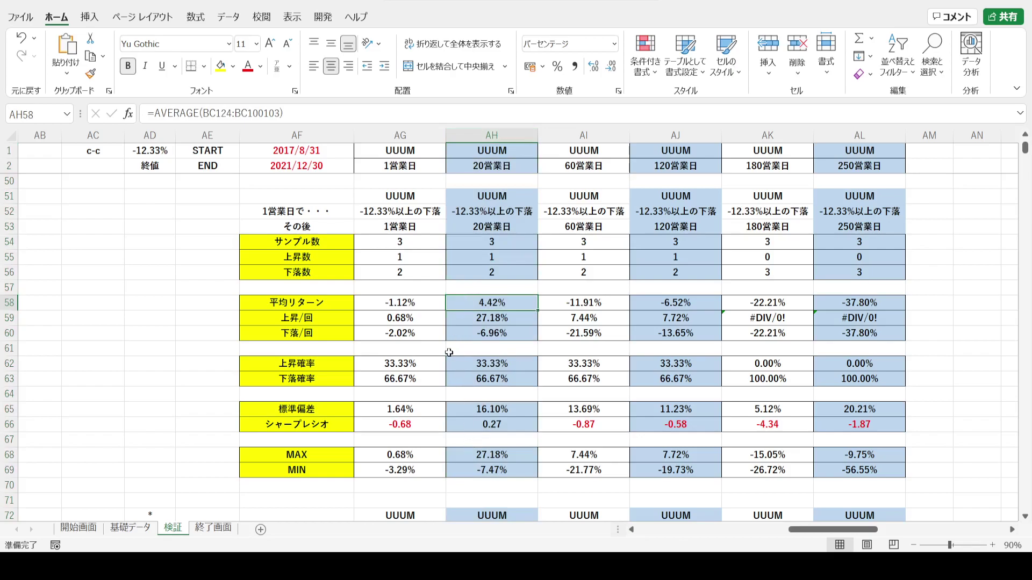
left_click(466, 455)
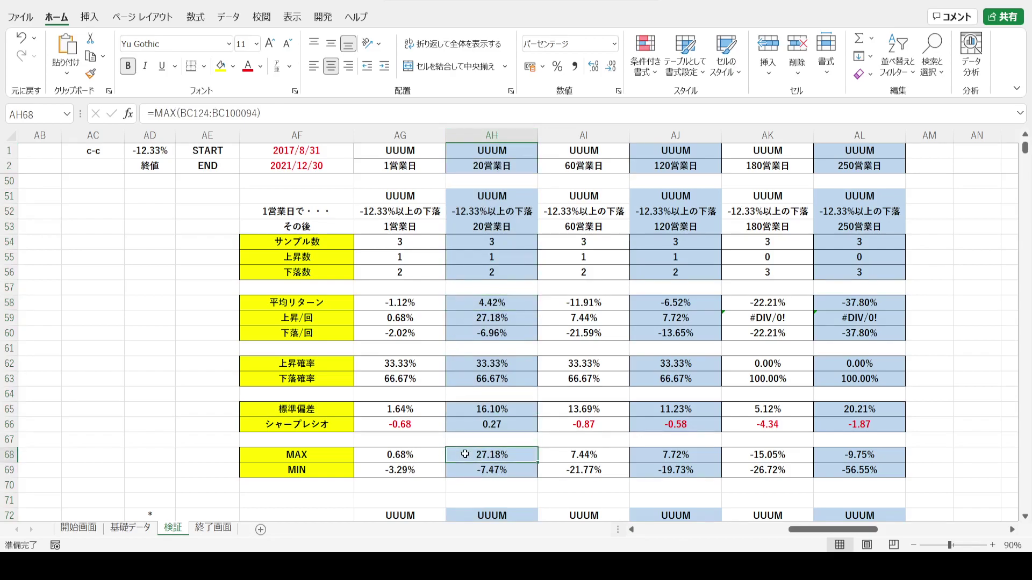
left_click(460, 304)
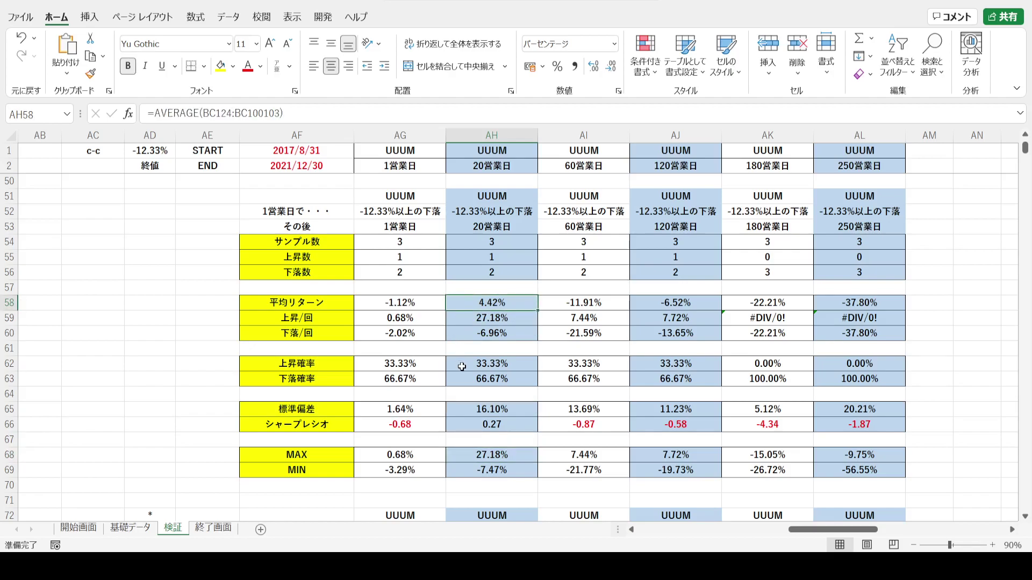
- Recheck the 20営業日 上昇確率 and 下落確率 in AH62:AH63 against the 上昇/回 in AH59
left_click_drag(462, 366, 461, 376)
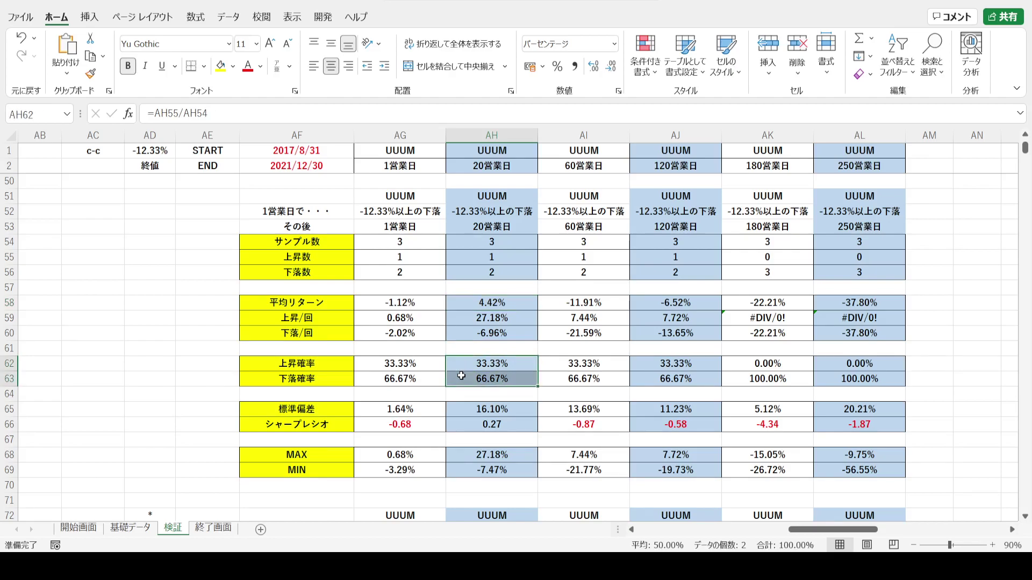
left_click(464, 378)
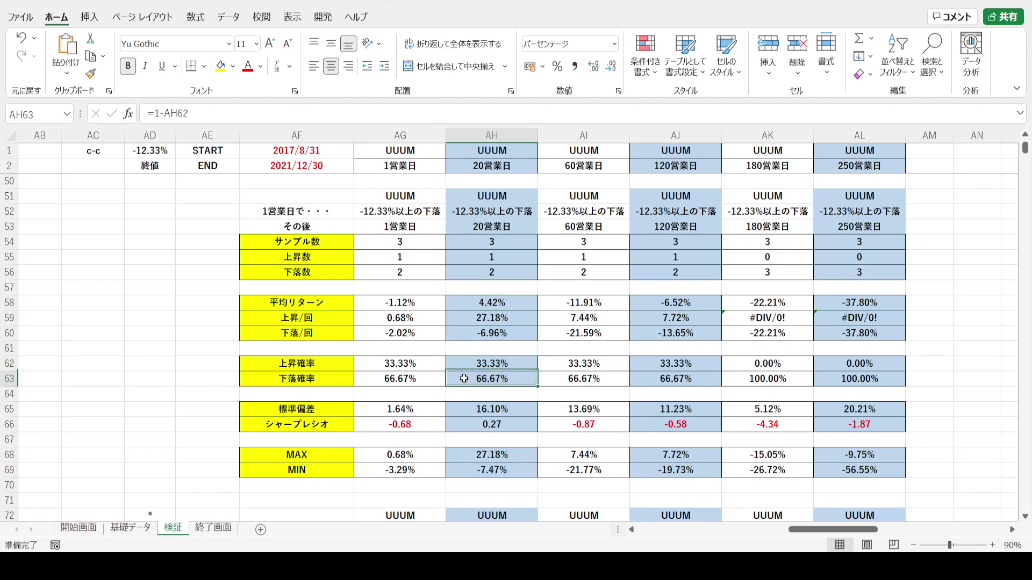
key("Up")
key("Up")
key("Up")
key("Up")
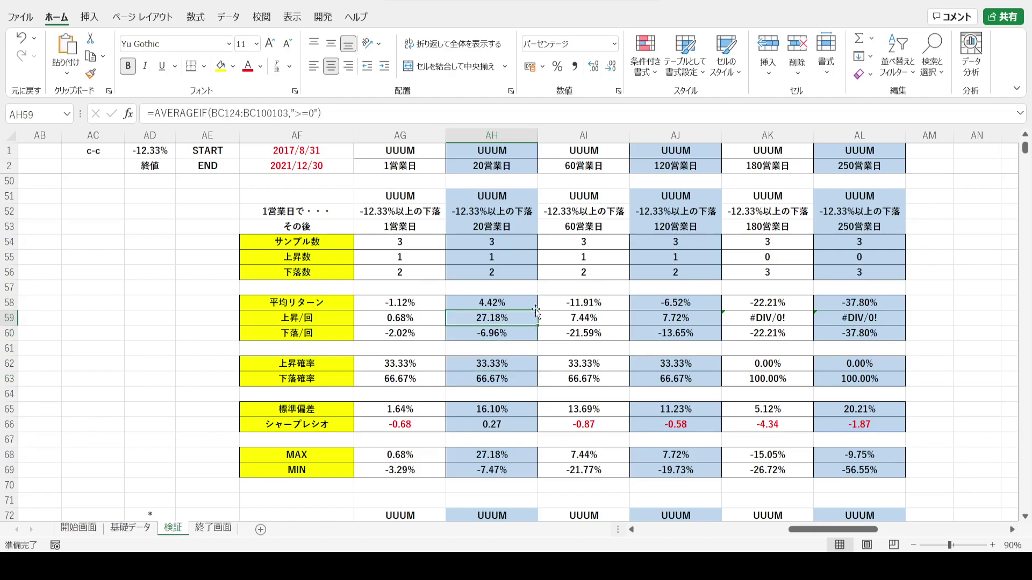
- Compare the 平均リターン in AI58:AL58 with the MAX in AI68 and the MIN in AI69:AL69 for 60 to 250営業日
left_click_drag(559, 304, 847, 305)
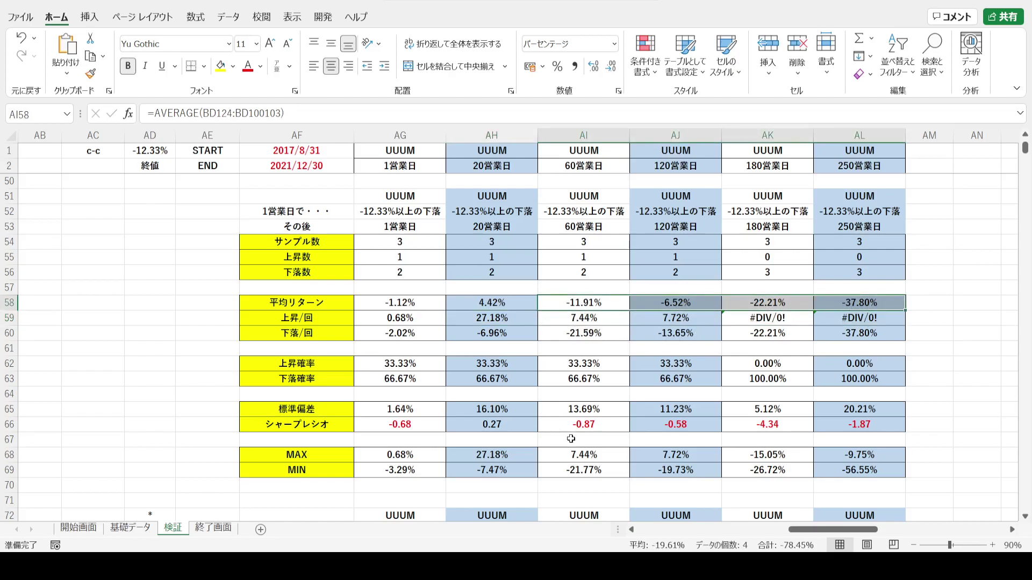
mouse_move(551, 457)
left_mouse_down()
mouse_move(853, 458)
mouse_move(840, 472)
mouse_move(548, 470)
left_mouse_up()
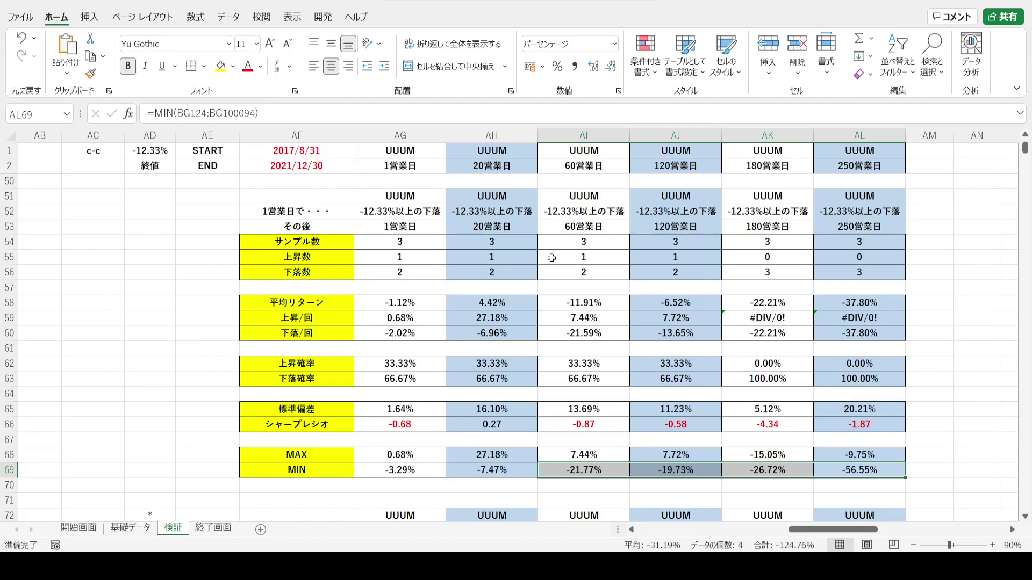
left_click_drag(554, 470, 840, 467)
left_click(829, 304)
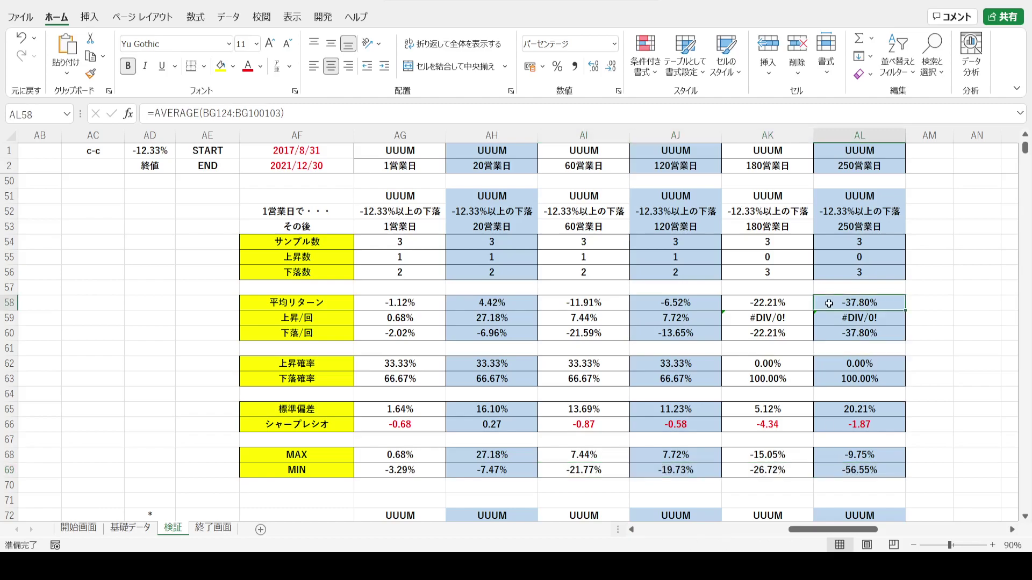
- Review the 平均リターン in AI58:AL58 and AG58 against the サンプル数 in AG54:AL54
left_click_drag(829, 303, 549, 304)
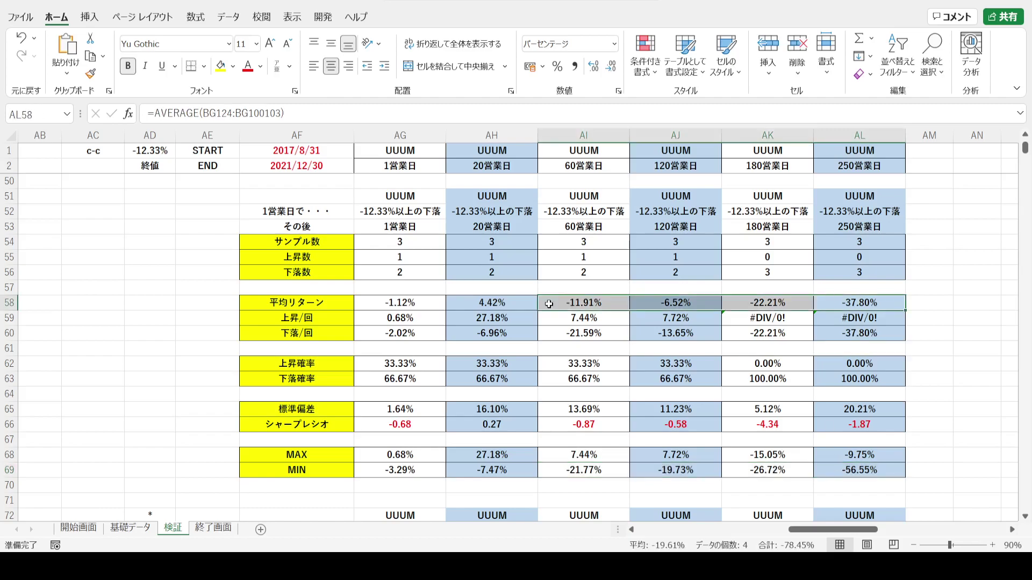
left_click(373, 303)
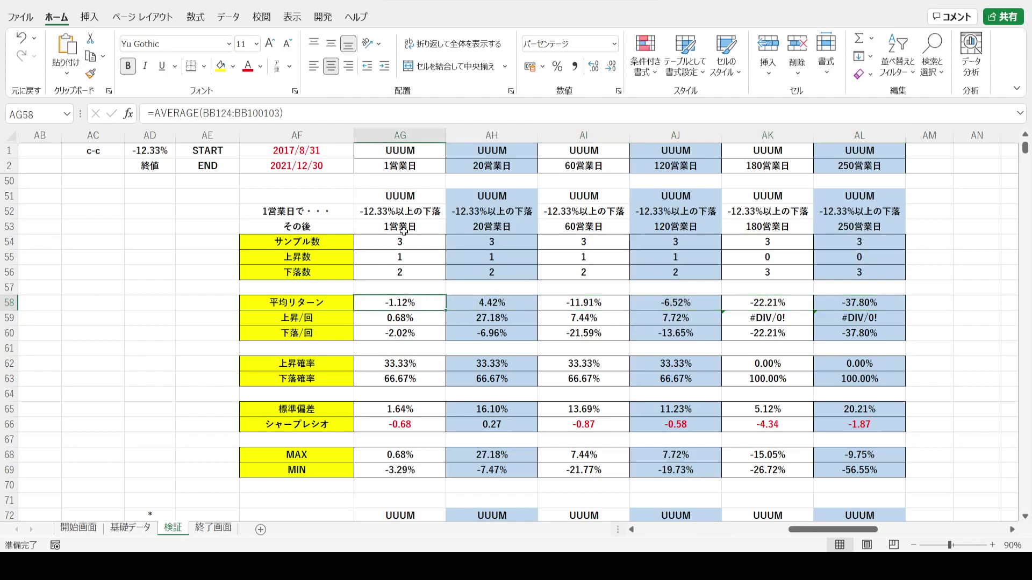
left_click_drag(384, 241, 842, 241)
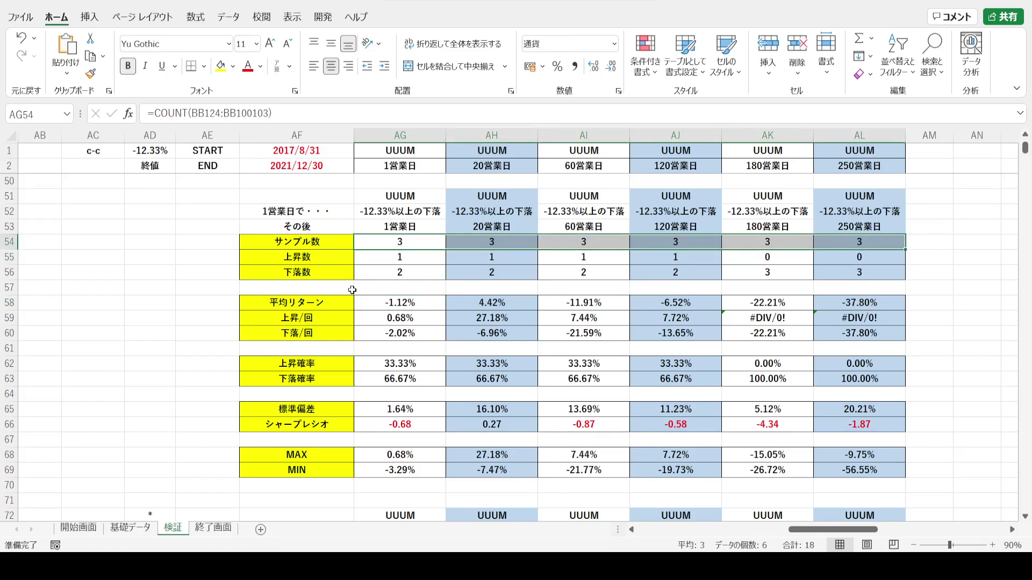
- Review the drop conditions in AG52:AL52 and holding periods in AG53:AL53 alongside the 平均リターン row AF58:AL58
left_click_drag(360, 211, 836, 213)
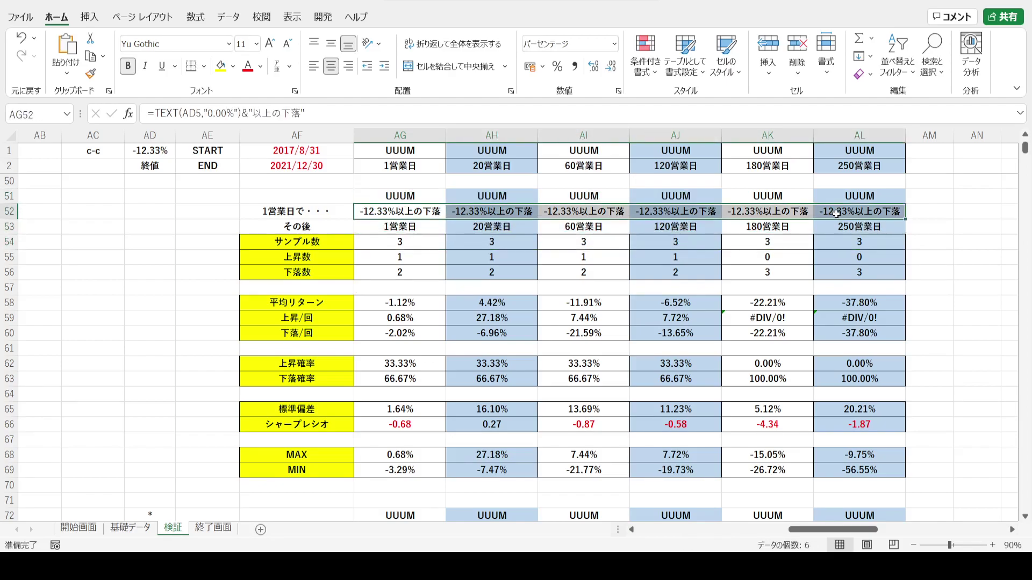
left_click_drag(368, 229, 857, 227)
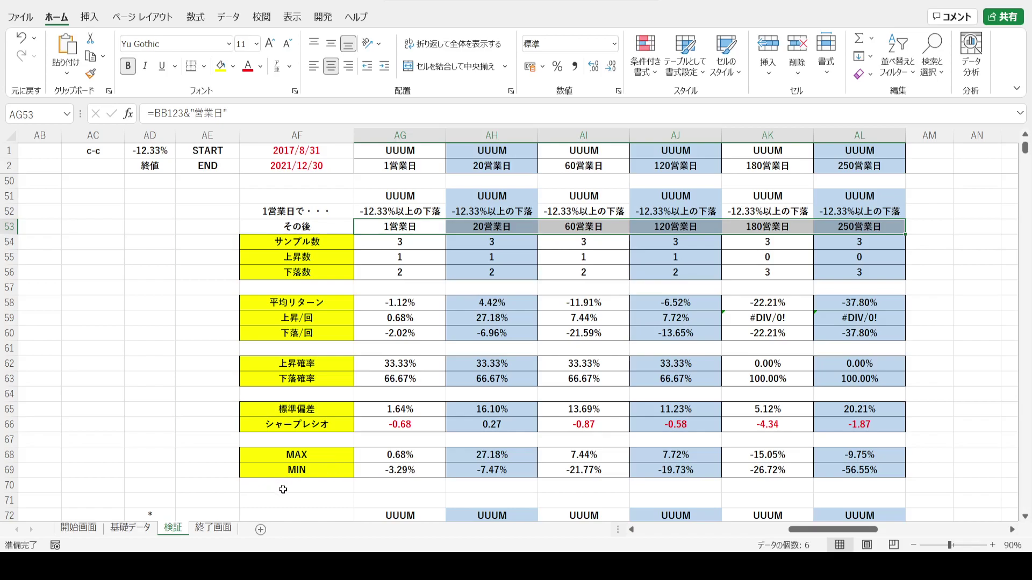
left_click(298, 487)
key("Down")
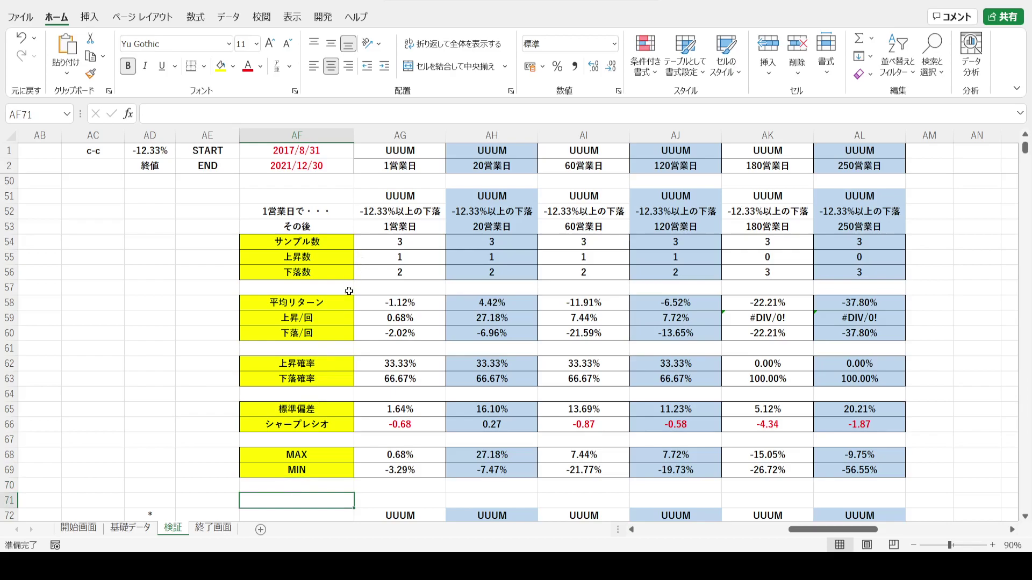
left_click_drag(343, 305, 857, 307)
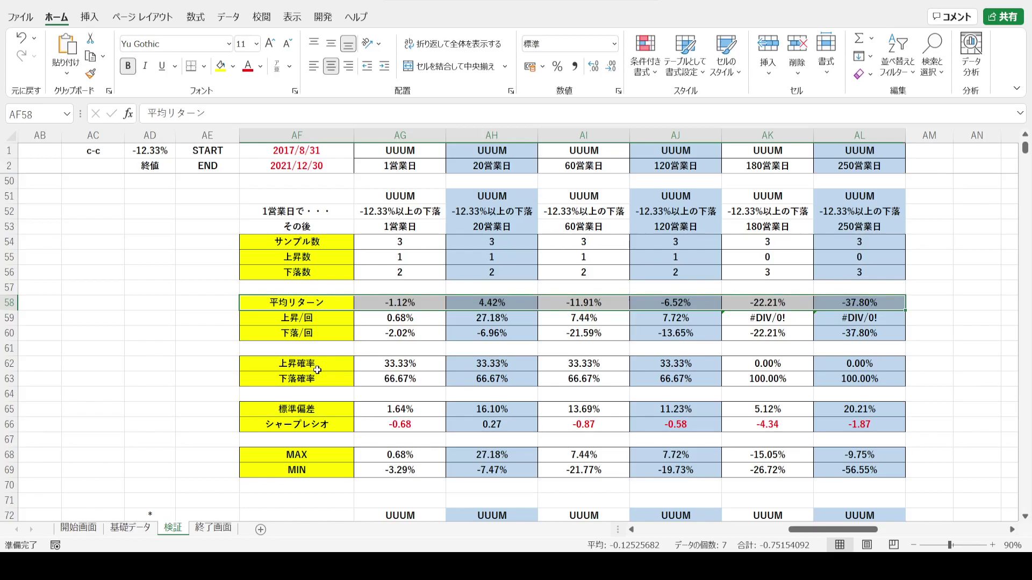
- Examine the comparison table from row 72, contrasting the 平均リターン of UUUM in row 76 with that of マザーズ指数 in row 77
left_click(211, 511)
key("Down")
key("Down")
key("Down")
key("Down")
key("Down")
key("Down")
key("Down")
key("Down")
key("Down")
key("Down")
key("Down")
key("Down")
key("Down")
key("Down")
key("Down")
key("Down")
key("Down")
key("Down")
key("Down")
key("Down")
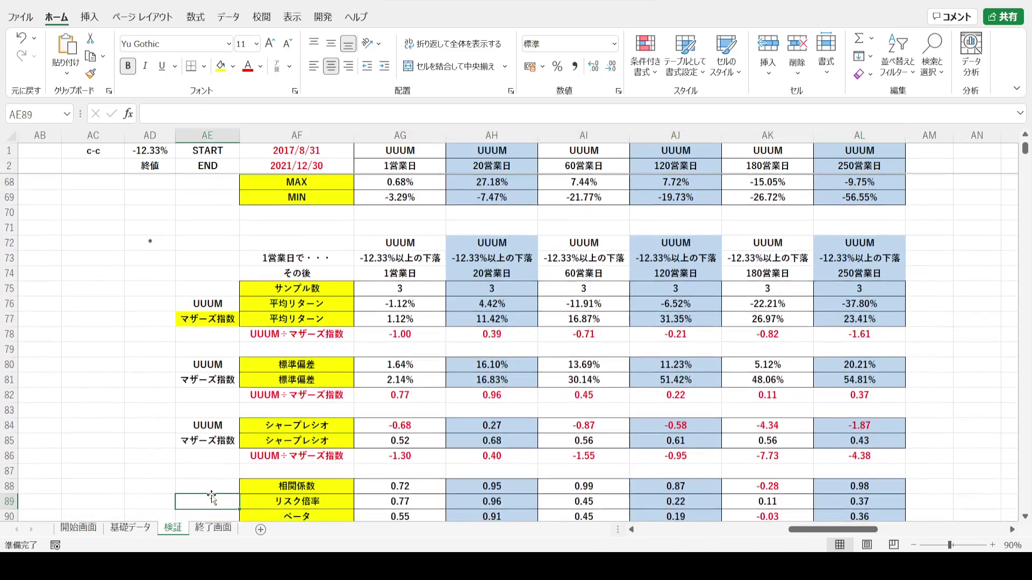
key("Down")
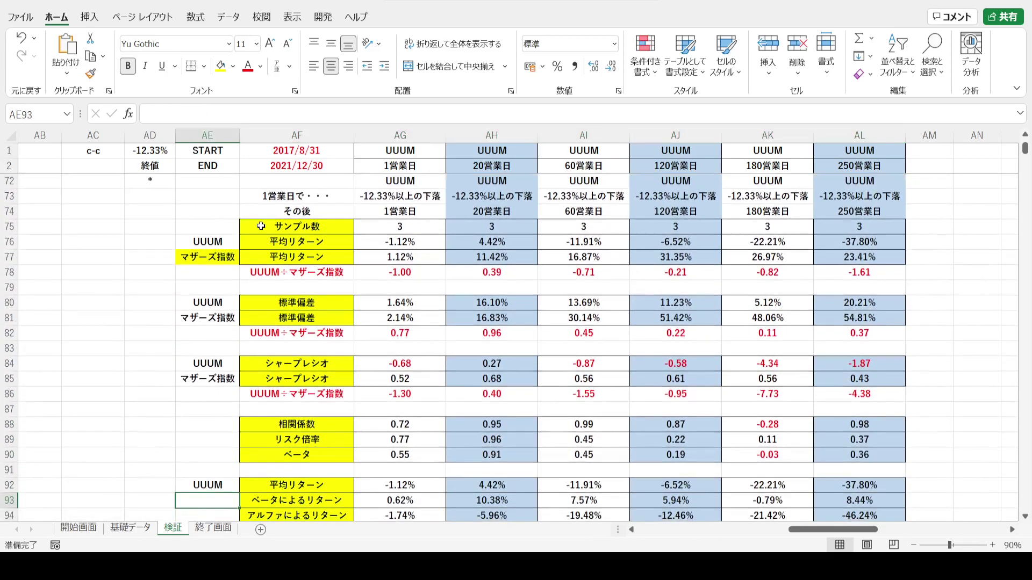
left_click_drag(212, 242, 478, 244)
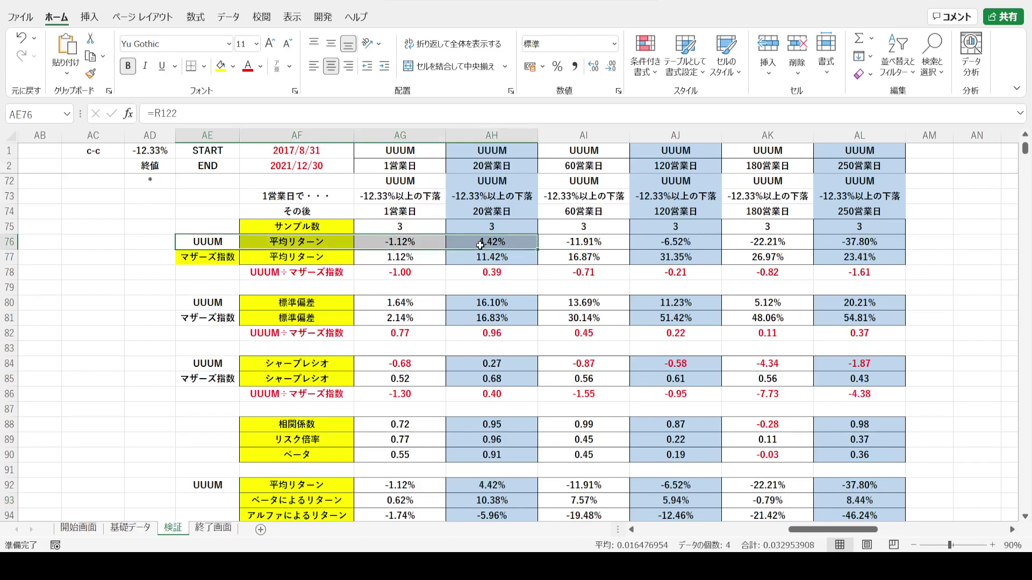
left_click_drag(184, 255, 441, 261)
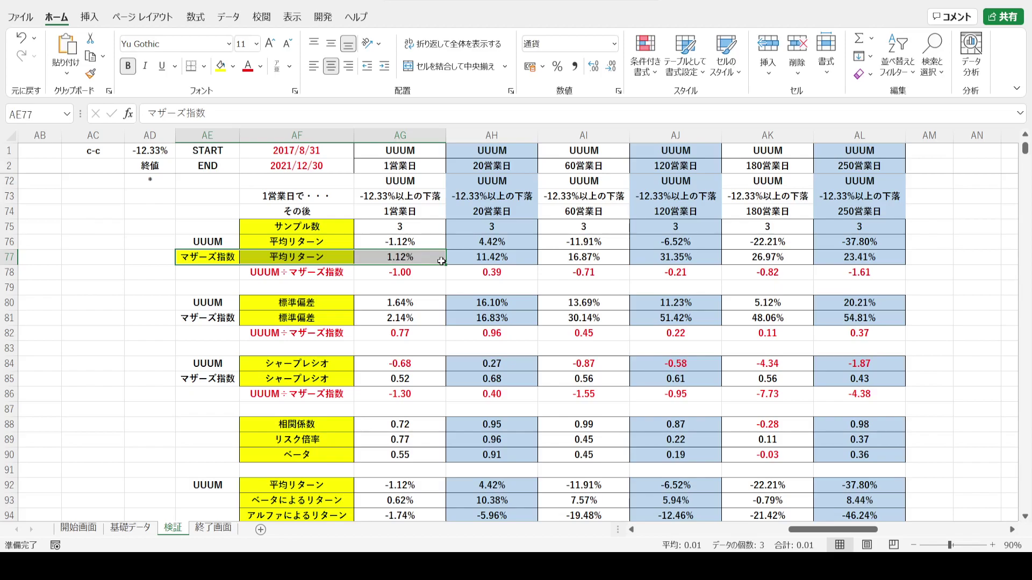
left_click(198, 256)
left_click(184, 240)
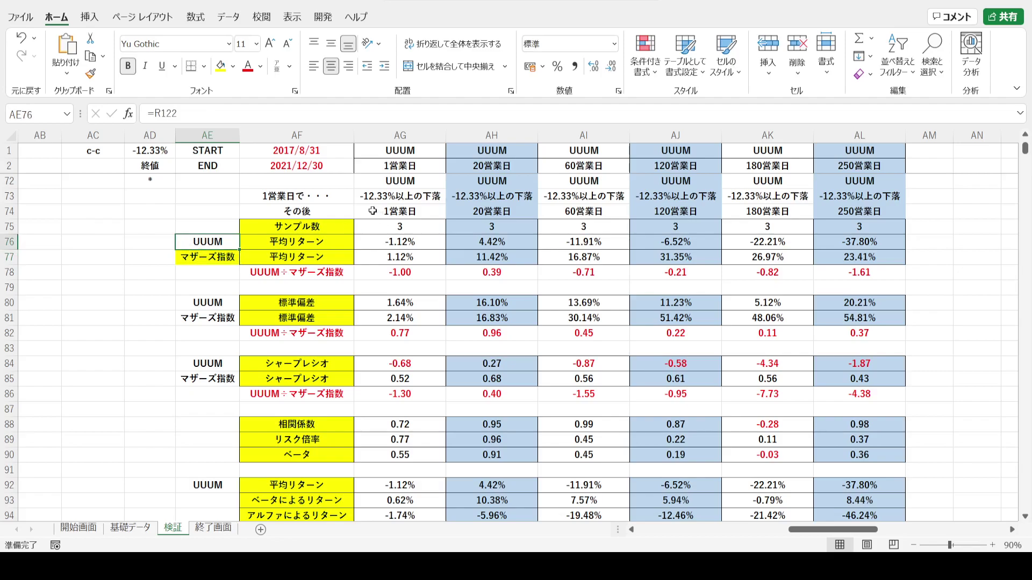
- Check the サンプル数 in AG75 and the UUUM and マザーズ指数 平均リターン across AE76:AL77
left_click_drag(353, 226, 435, 228)
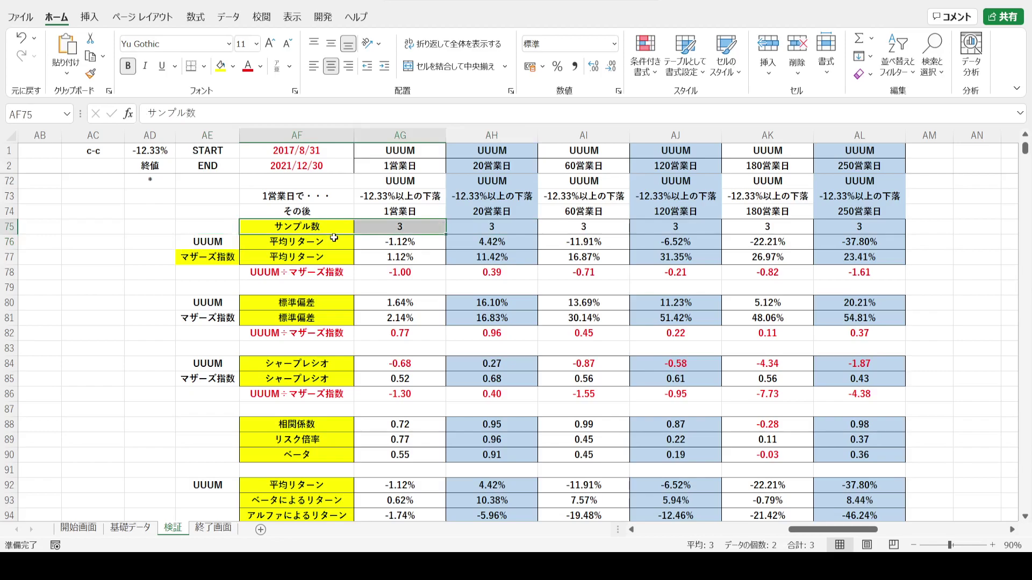
left_click_drag(196, 243, 863, 258)
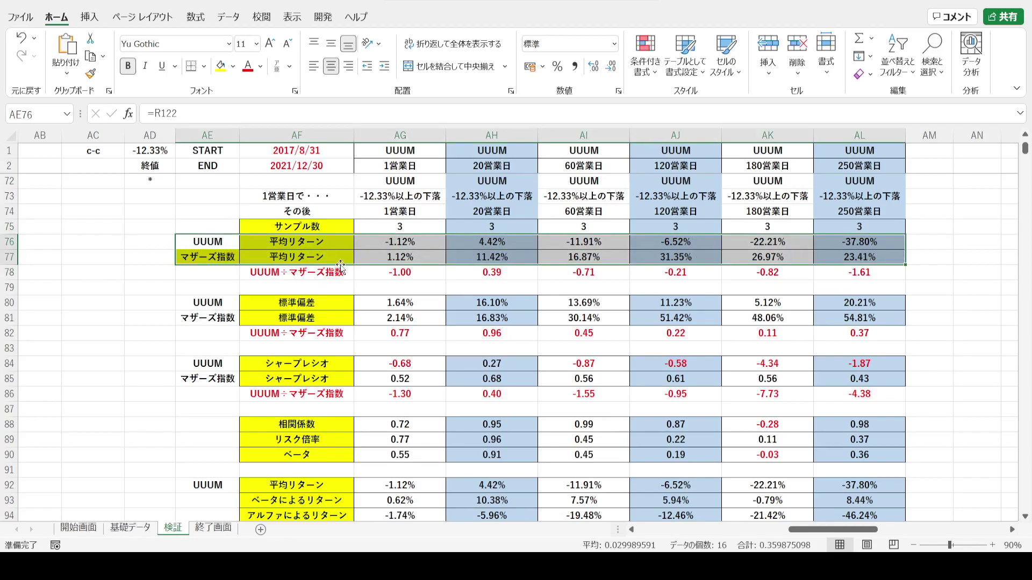
left_click_drag(338, 241, 863, 241)
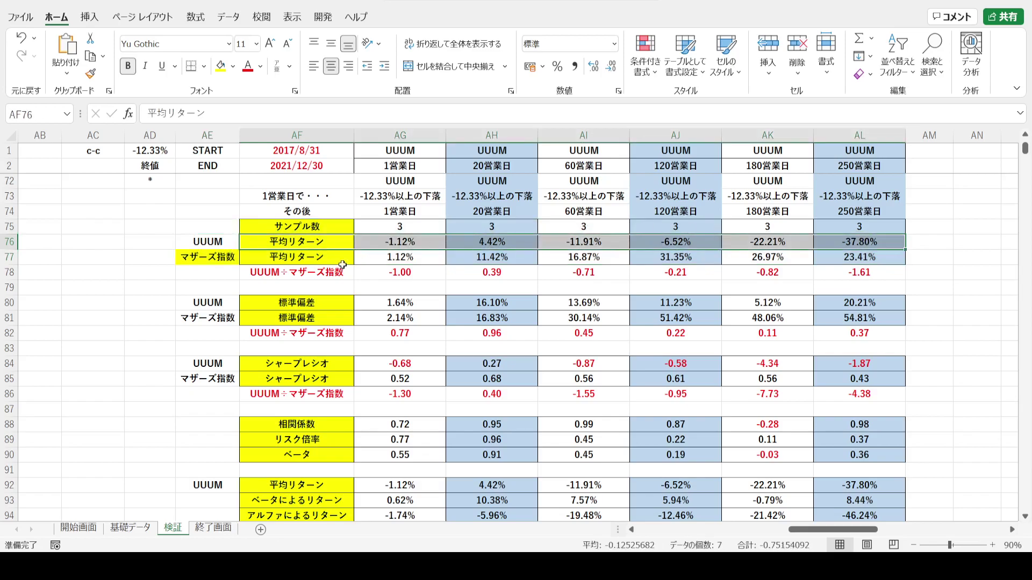
- Compare the 標準偏差 in AE80:AL81 and シャープレシオ in AF84:AL85, referring back to the マザーズ指数 平均リターン in AG77:AL77
left_click_drag(217, 303, 866, 322)
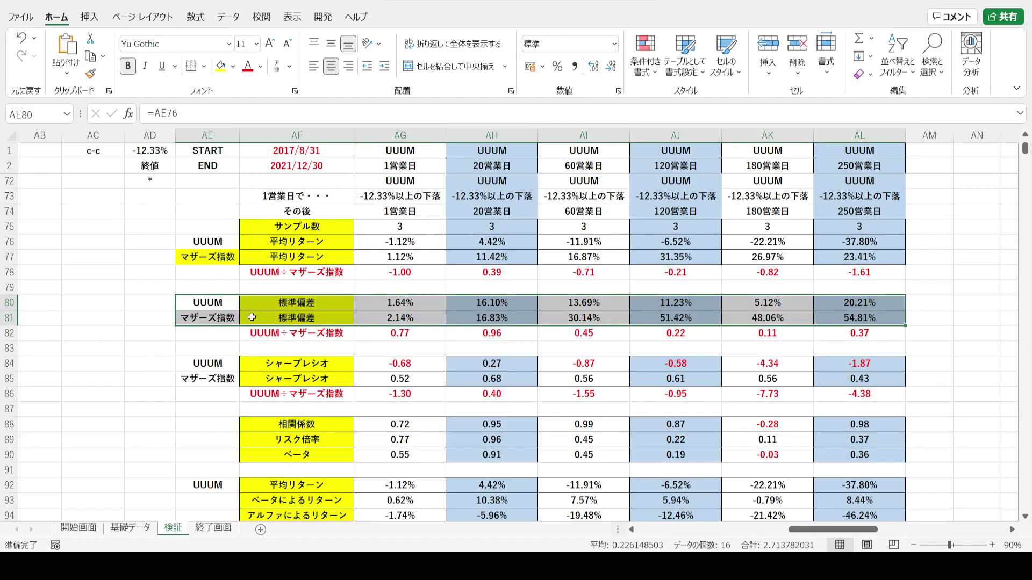
left_click(378, 304)
left_click_drag(245, 365, 856, 380)
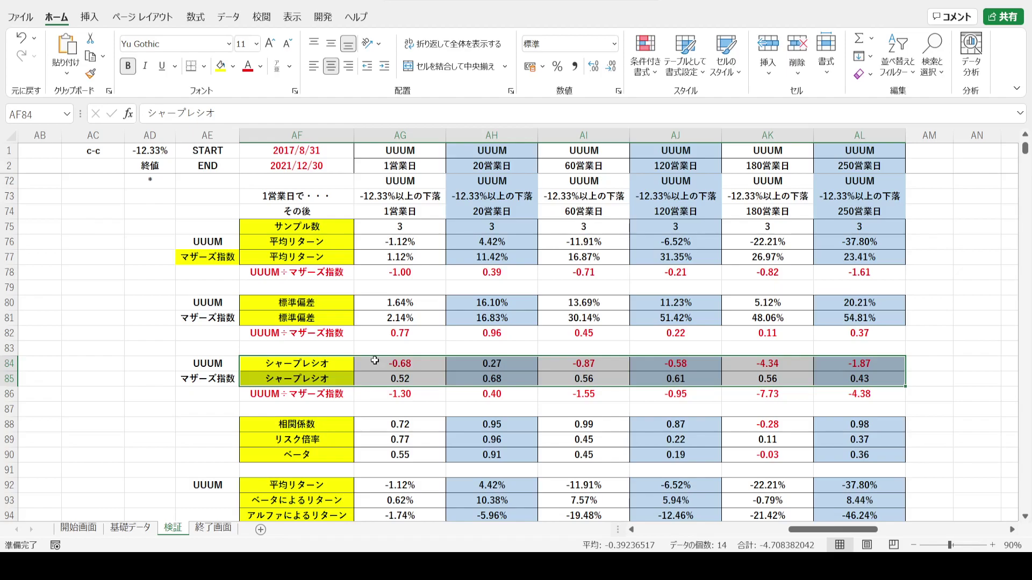
mouse_move(368, 243)
left_mouse_down()
mouse_move(880, 240)
mouse_move(846, 258)
mouse_move(385, 248)
left_mouse_up()
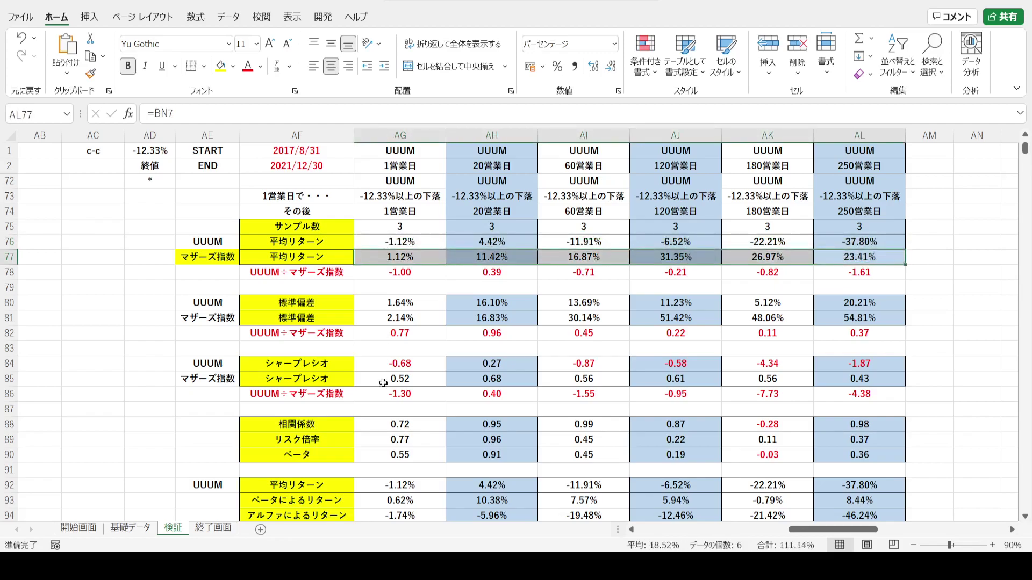
- Examine the 相関係数 row AF88:AL88, singling out the 180営業日 column AK and its value in AK88
left_click(316, 426)
left_click_drag(388, 425, 846, 424)
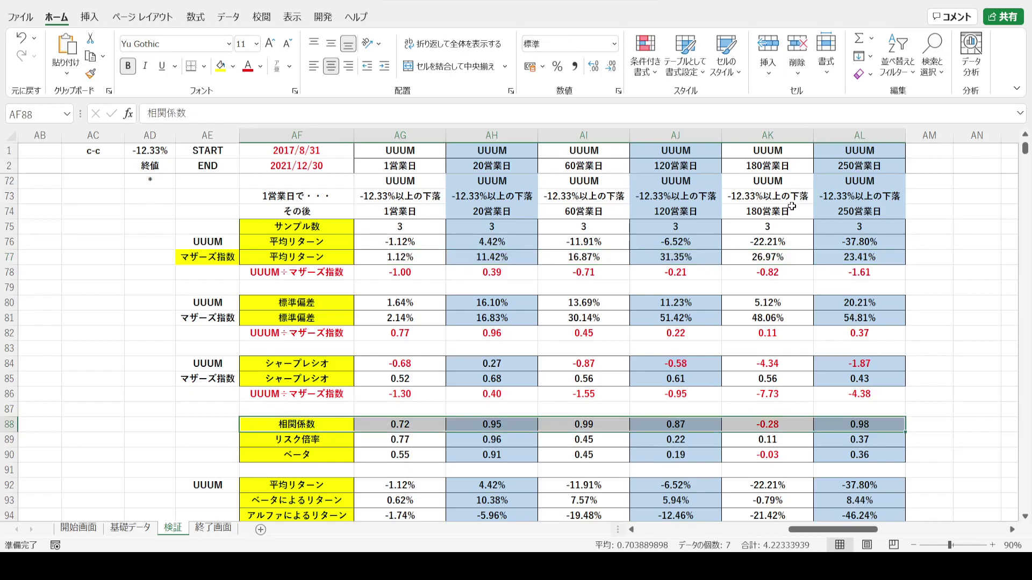
left_click(770, 135)
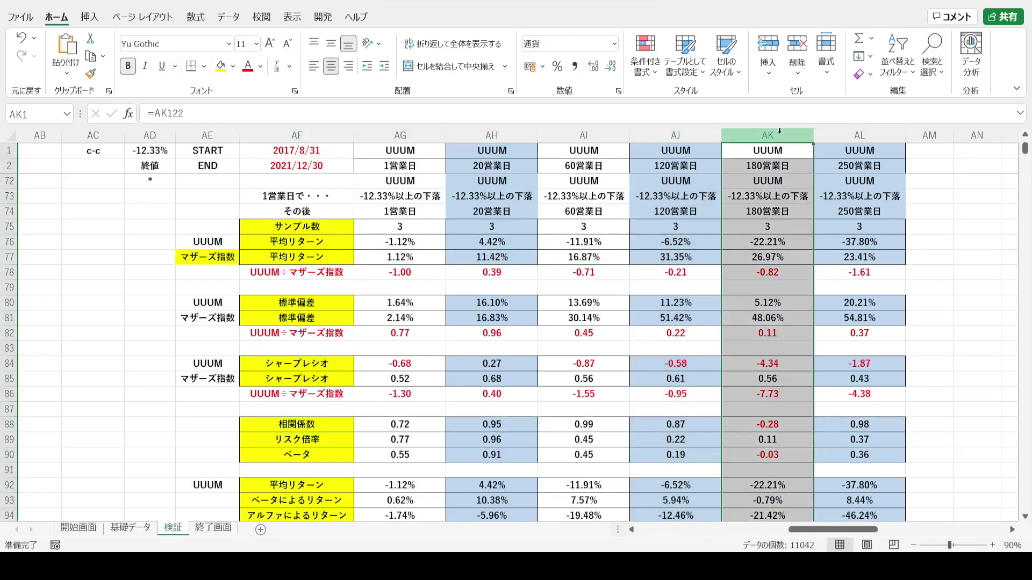
left_click(742, 425)
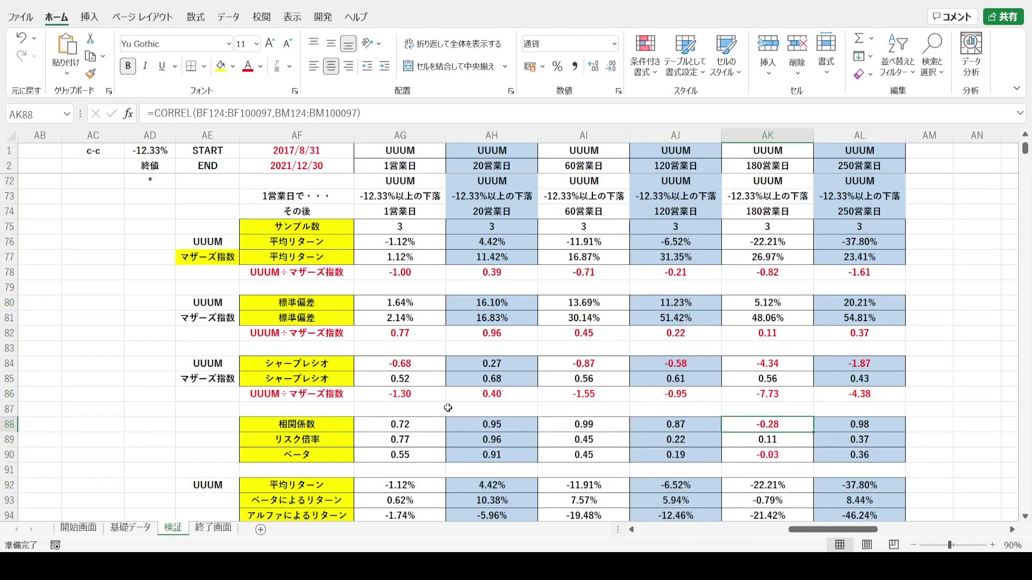
left_click_drag(424, 425, 828, 422)
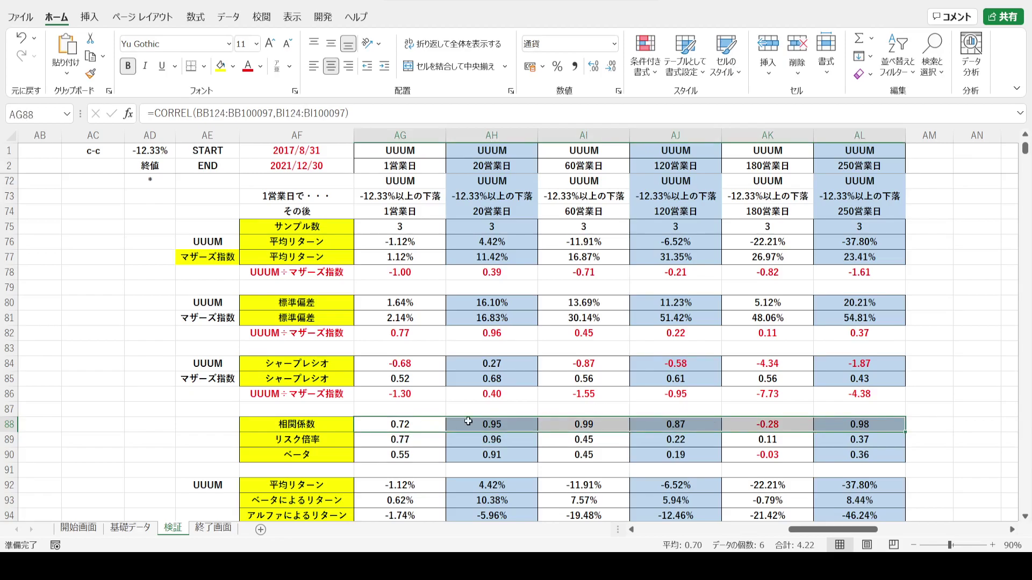
left_click(179, 375)
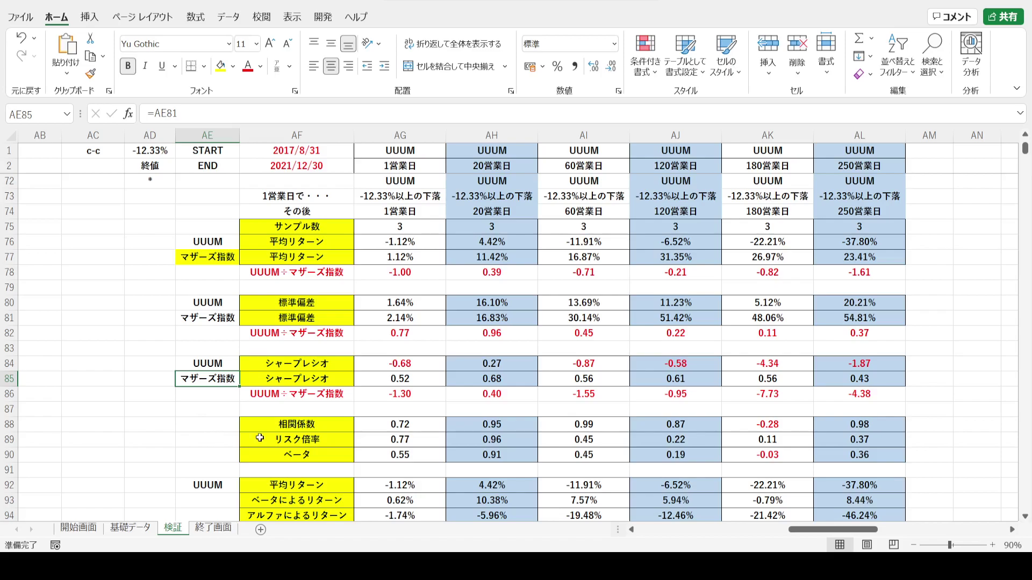
left_click_drag(368, 425, 845, 421)
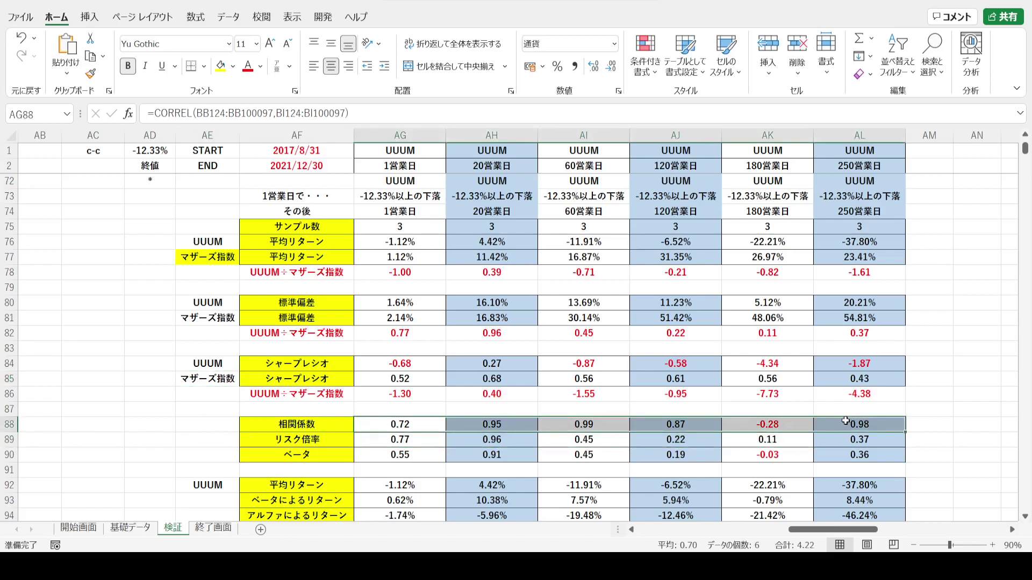
left_click(768, 135)
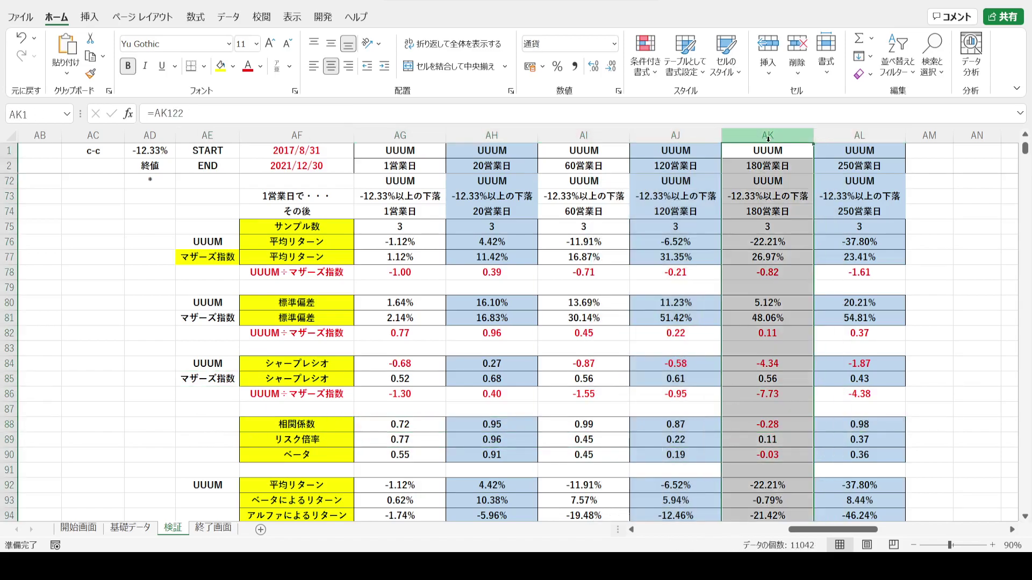
left_click(740, 427)
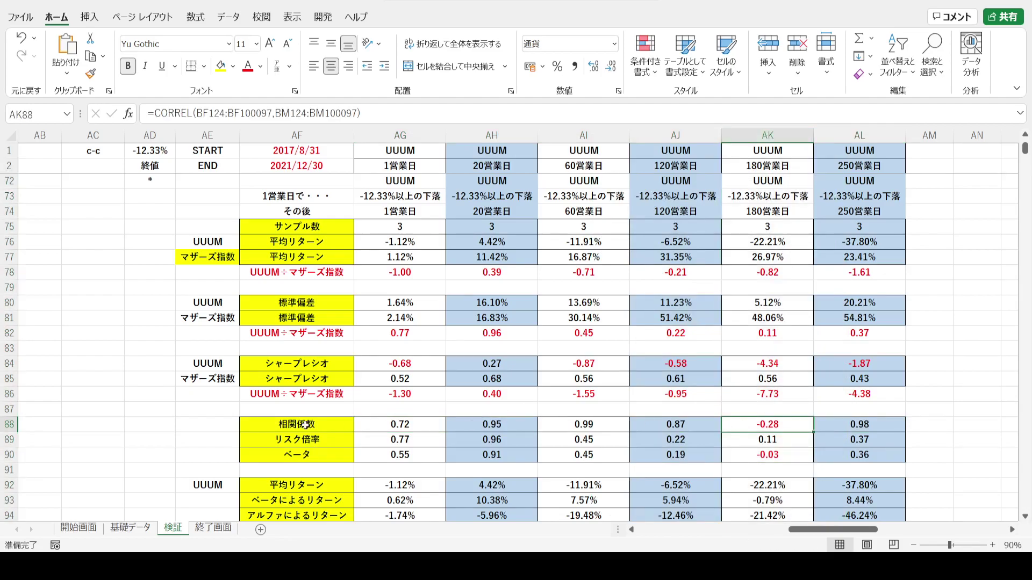
- Inspect the リスク倍率 formula =AG82 in AG89 without changing it
left_click(377, 439)
double_click(378, 440)
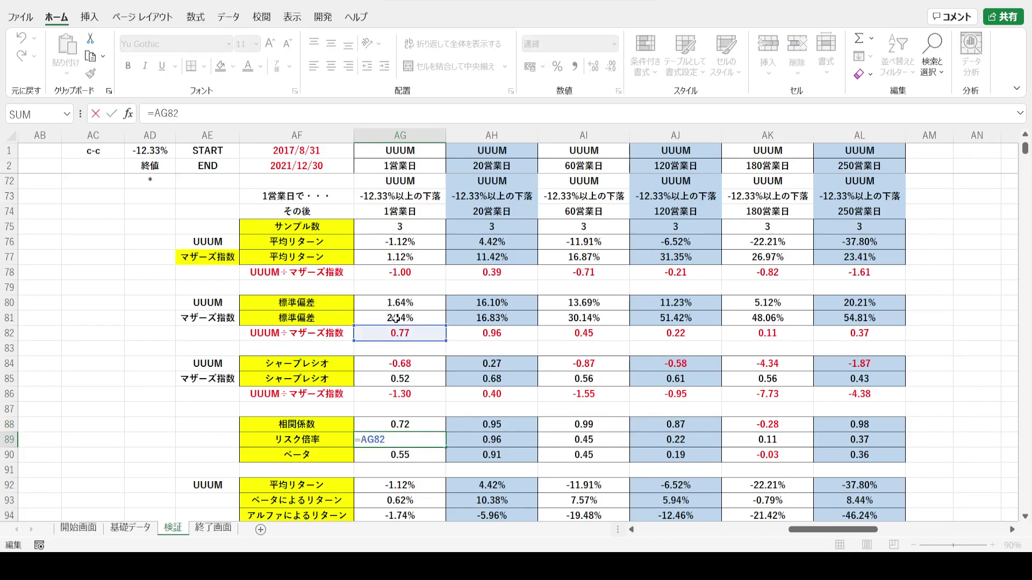
key("Return")
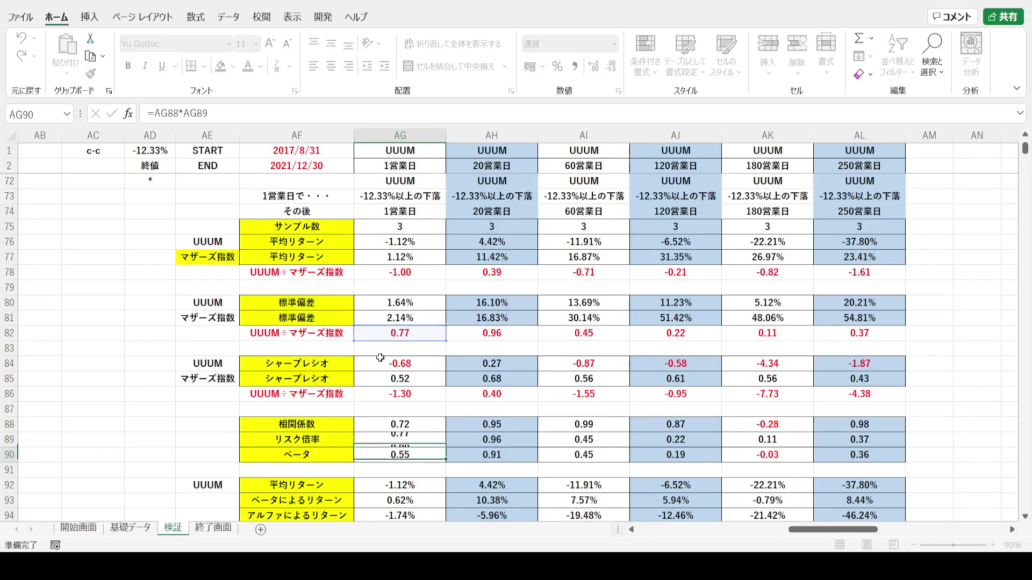
key("Up")
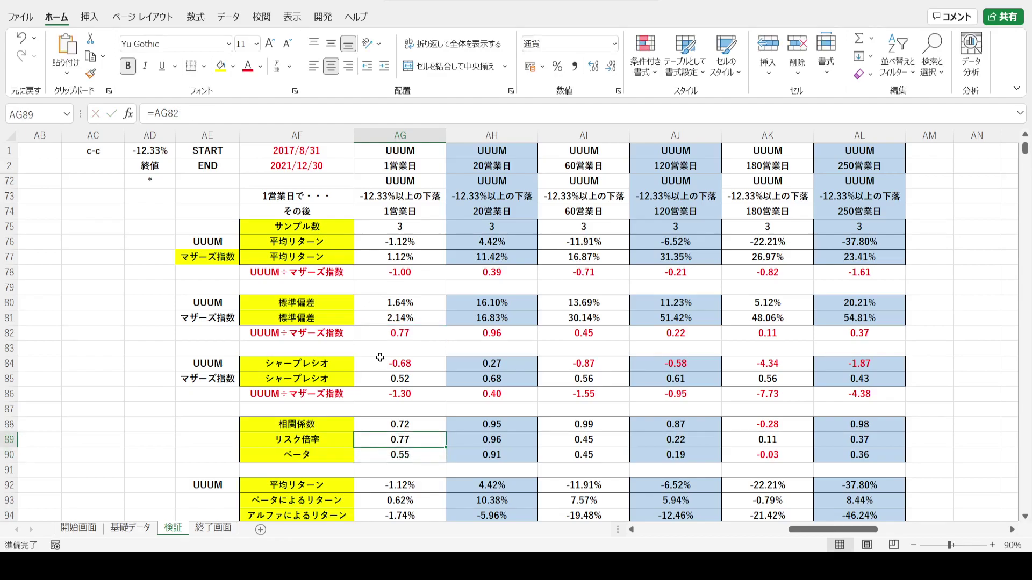
- Inspect the ベータ formula =AG88*AG89 in AG90 without changing it, and review the ベータ row AF90:AL90
double_click(375, 455)
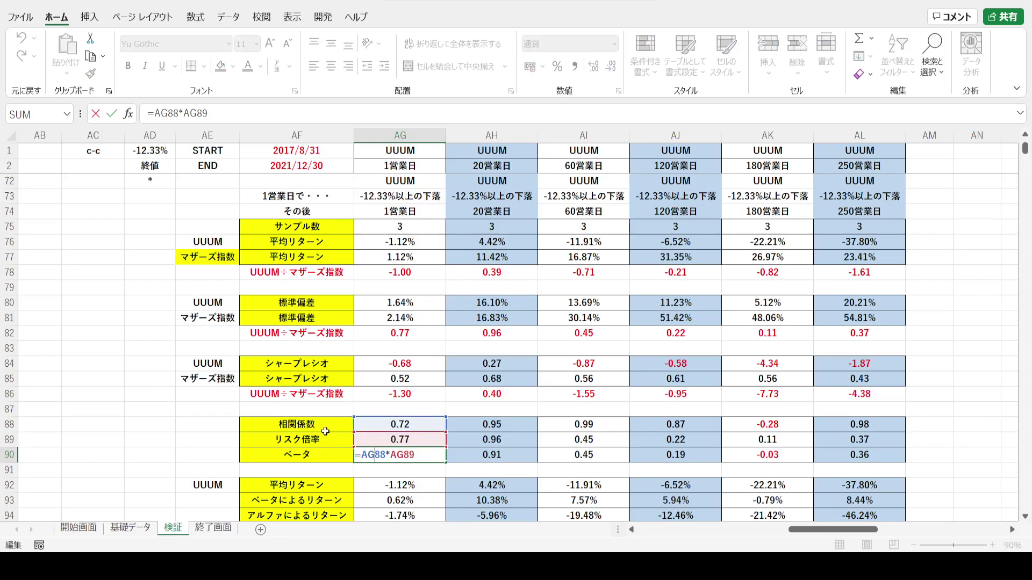
key("Escape")
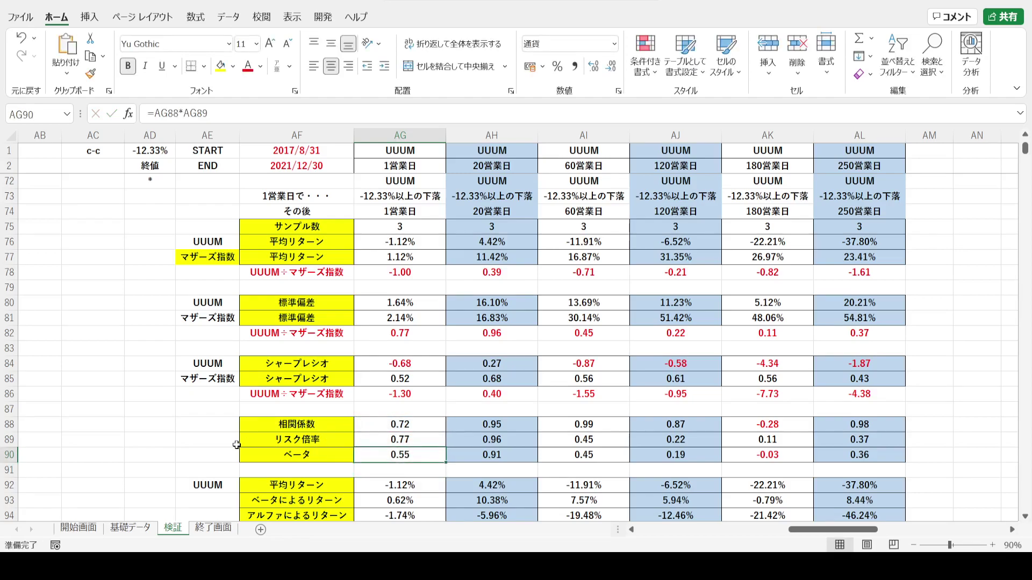
left_click(272, 454)
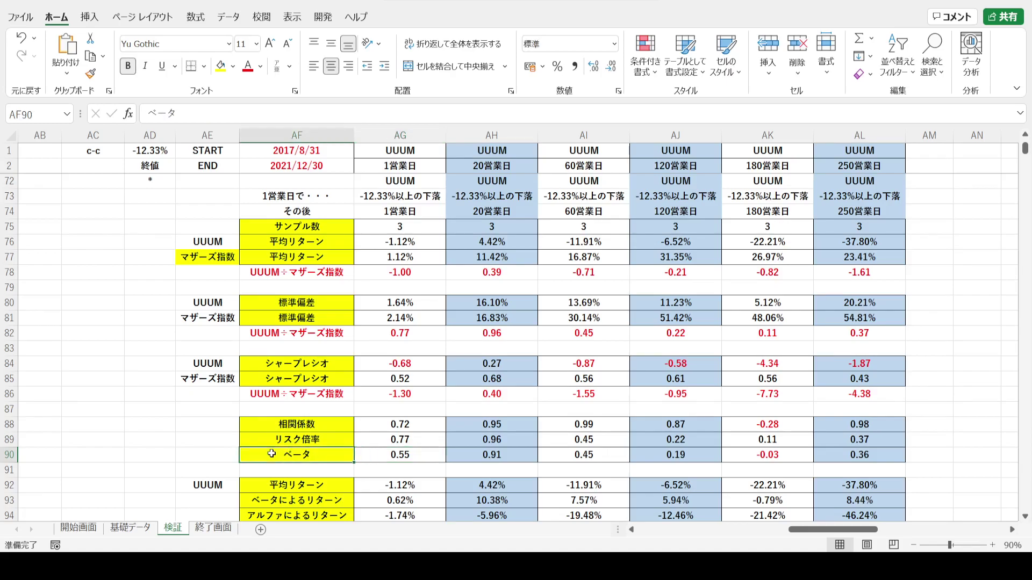
key("ctrl+shift+Right")
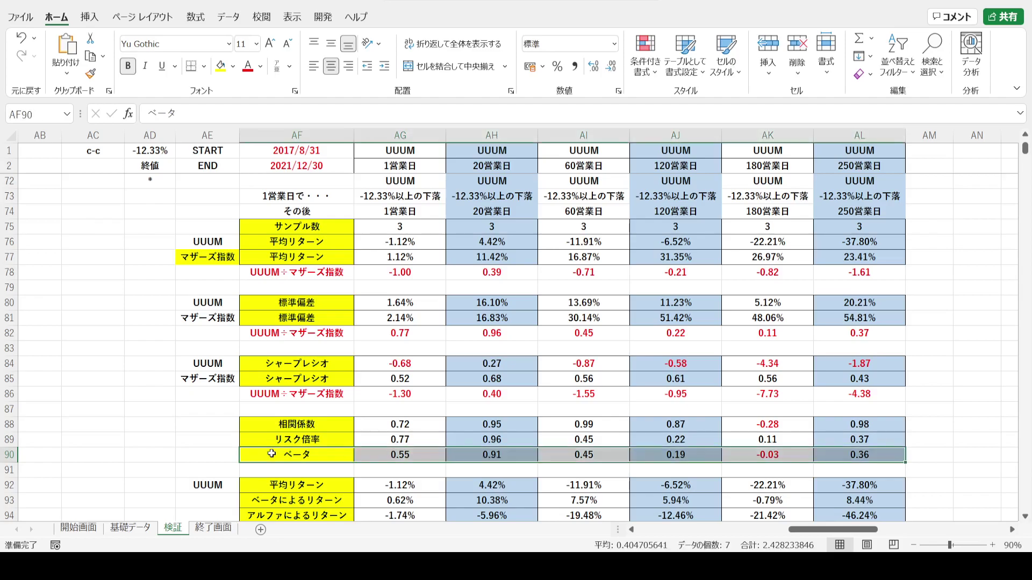
- Examine the UUUM return breakdown in AF93:AL94, followed by the 平均リターン row AE92:AL92
left_click(152, 456)
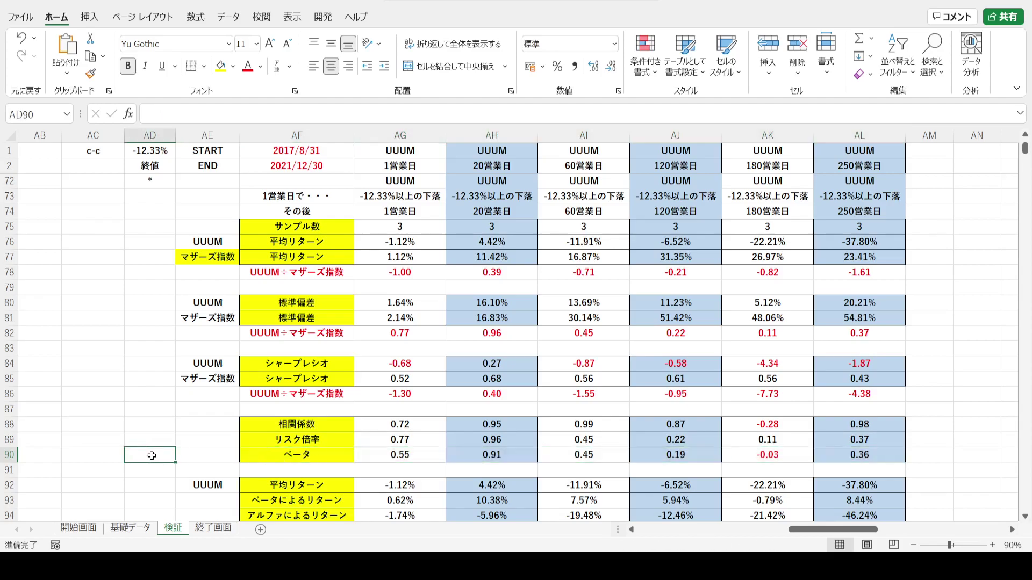
key("Down")
key("Down")
key("Down")
key("Down")
key("Down")
key("Down")
key("Down")
key("Down")
key("Down")
key("Down")
key("Down")
key("Down")
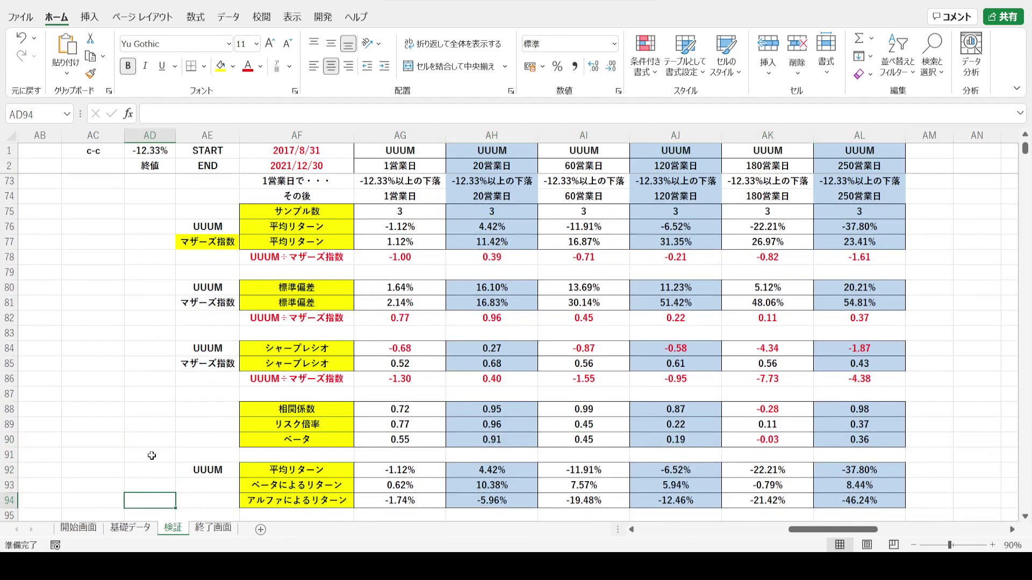
left_click_drag(253, 370, 811, 381)
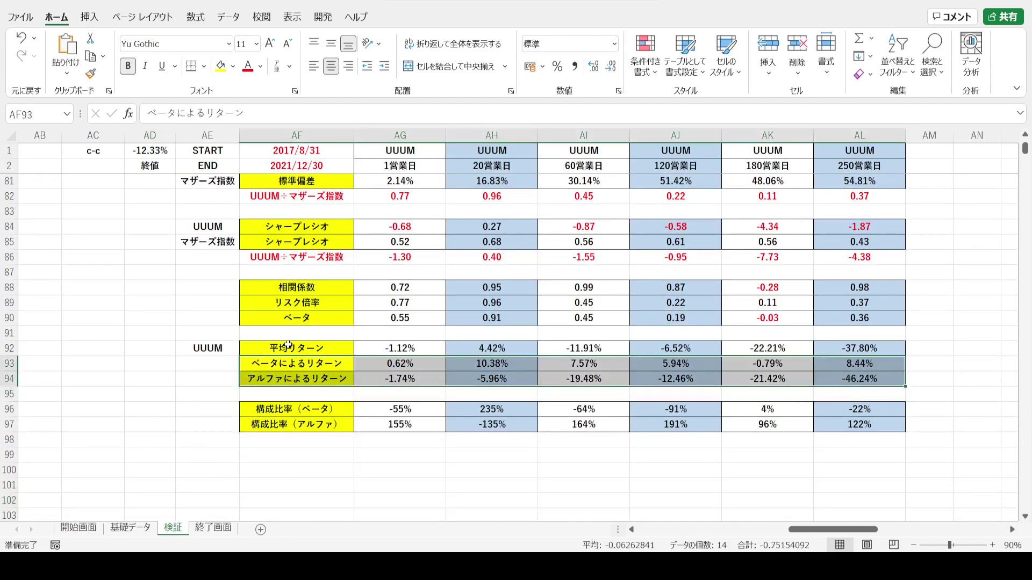
left_click_drag(218, 348, 860, 349)
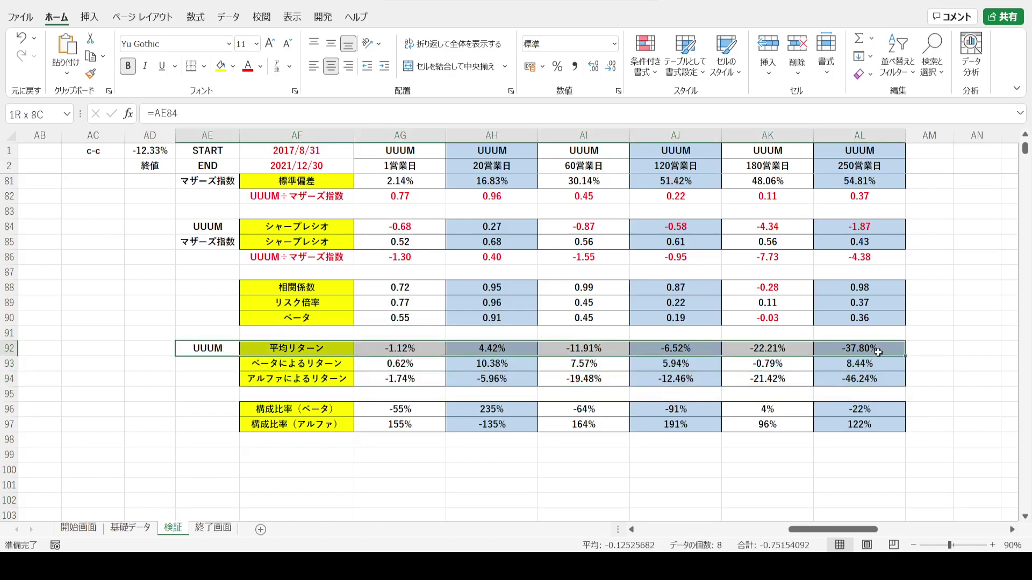
- Relate the 1営業日 平均リターン in AG92 to its ベータ and アルファ components in AG93:AG94
left_click(332, 347)
key("Down")
key("Down")
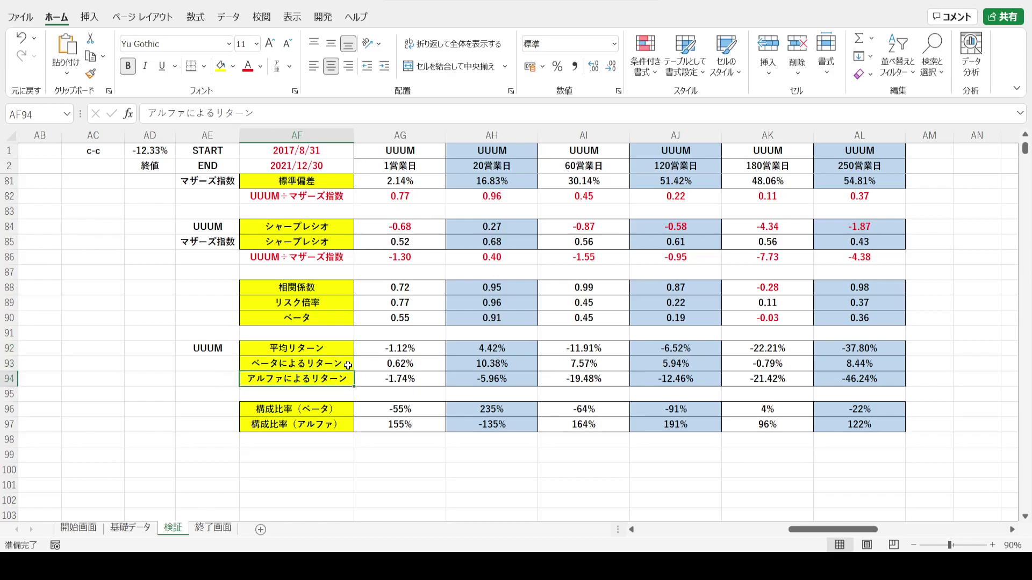
left_click_drag(373, 363, 373, 379)
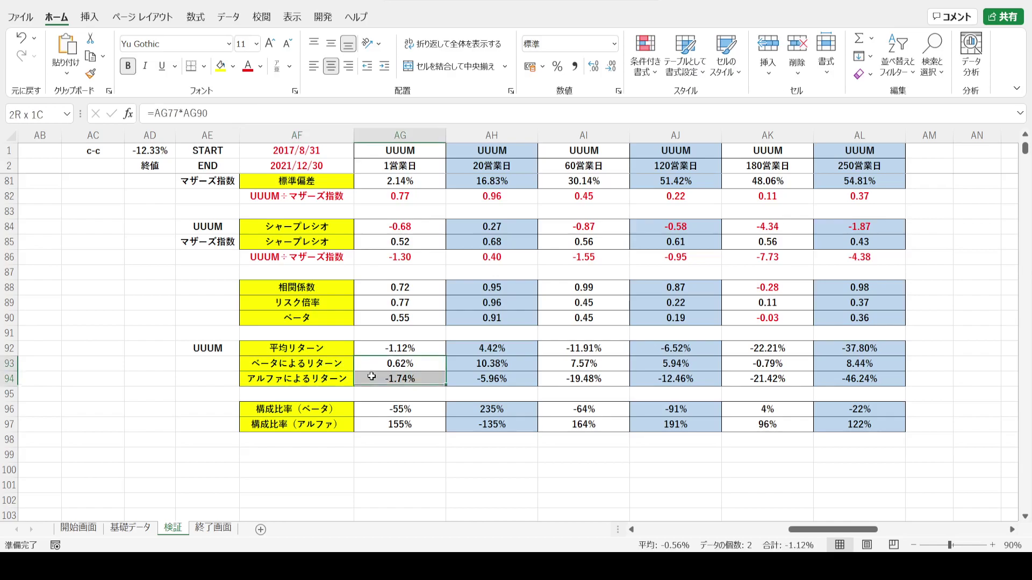
left_click(371, 348)
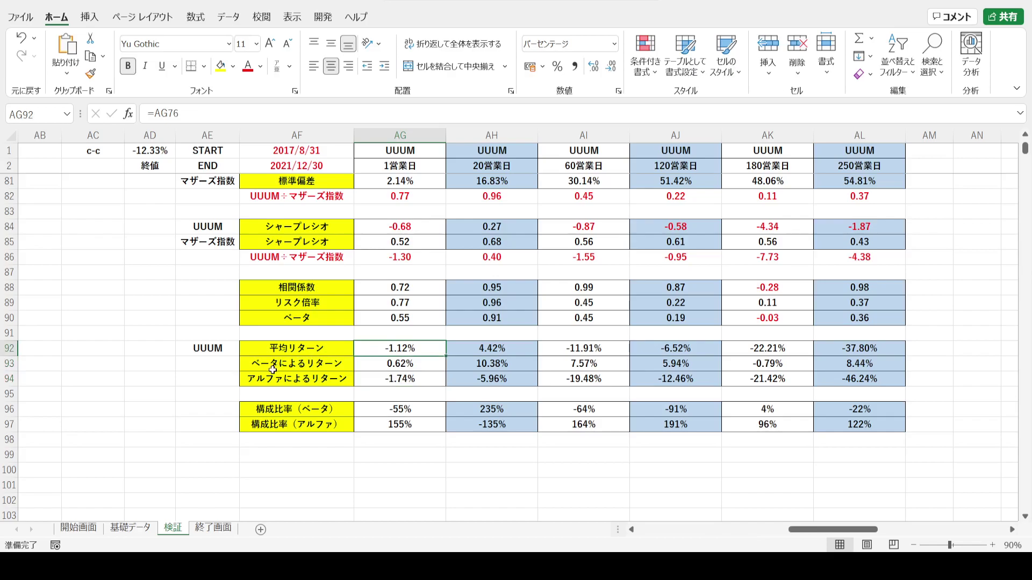
- Review the ベータによるリターン row AF93:AL93 and the アルファによるリターン row AF94:AL94, ending on the 平均リターン in AG92
left_click(247, 368)
left_click_drag(247, 369, 824, 361)
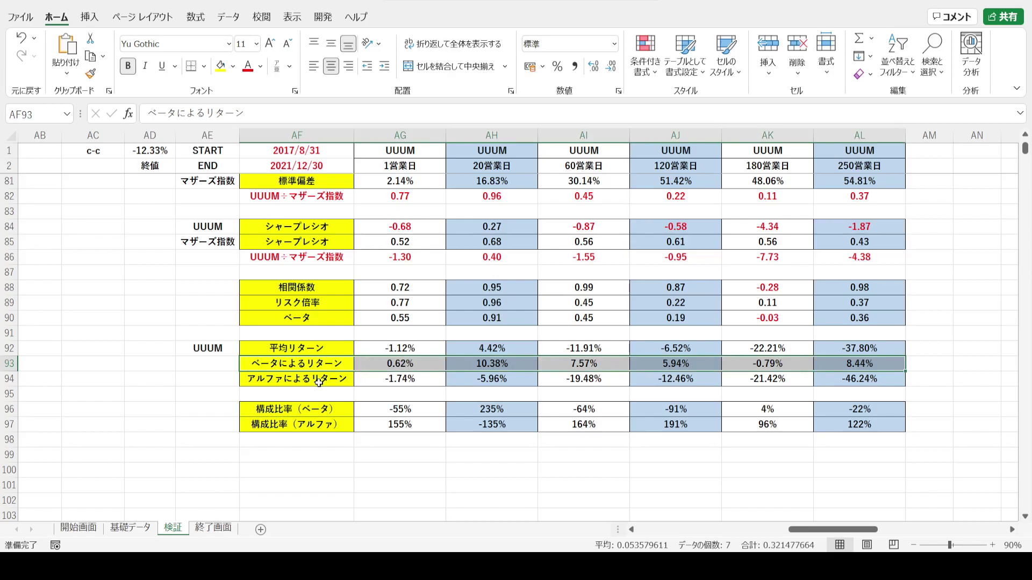
left_click_drag(290, 379, 858, 382)
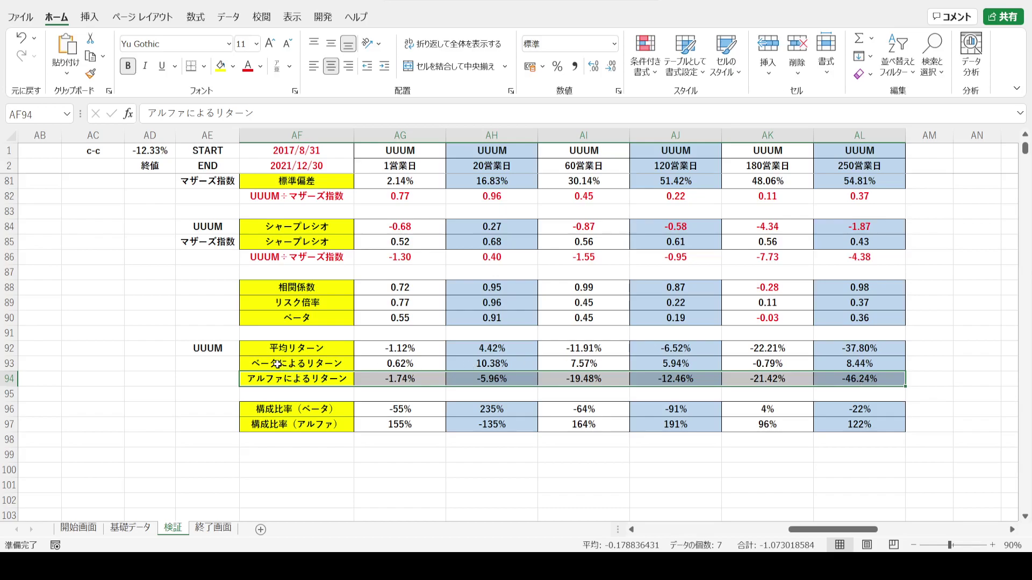
left_click_drag(278, 364, 312, 378)
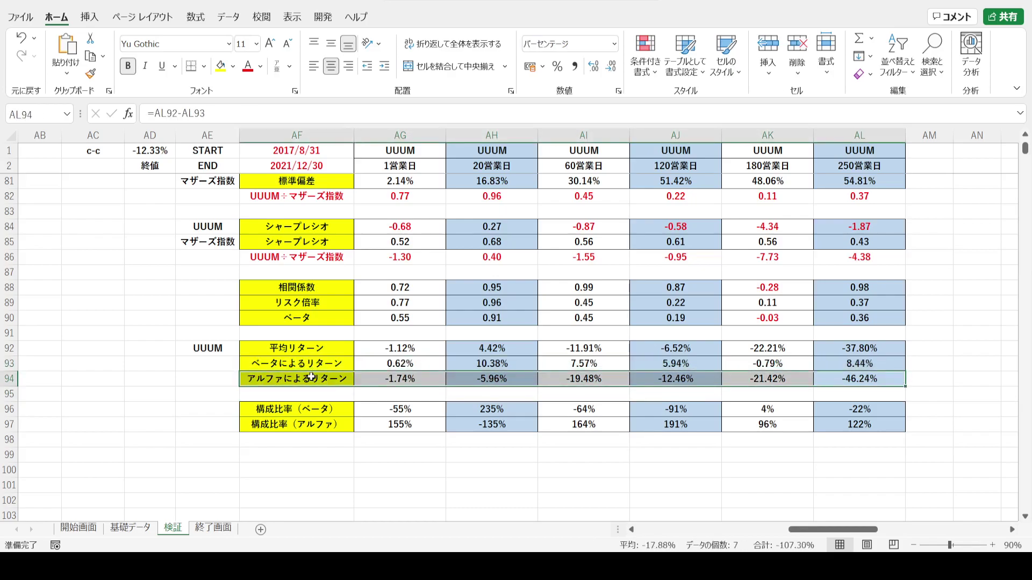
left_click(375, 348)
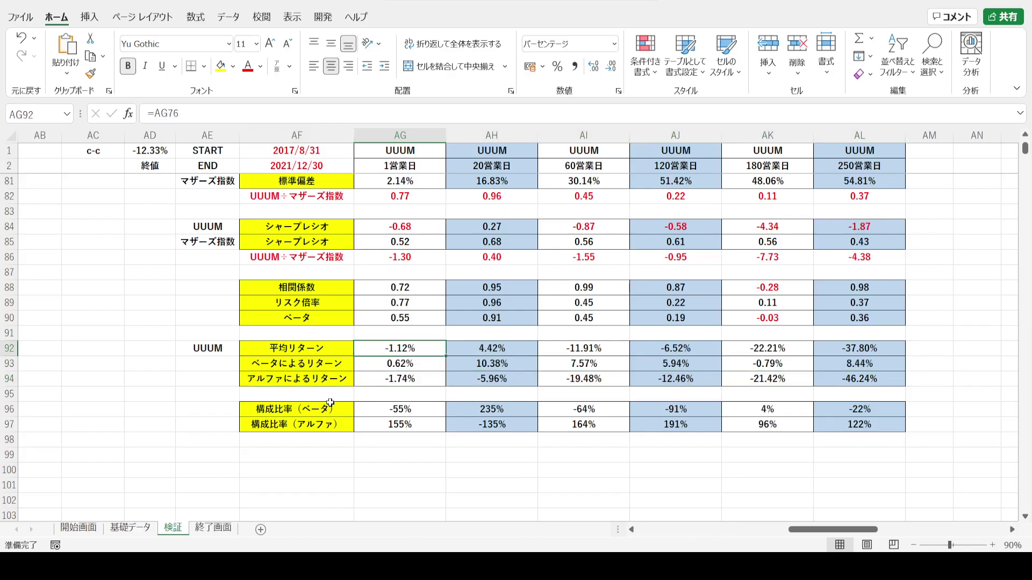
- Check how the 構成比率 in AG96:AG97 derive from the returns in AG92:AG94, and review the ratios across AG96:AL97
left_click_drag(334, 408, 379, 425)
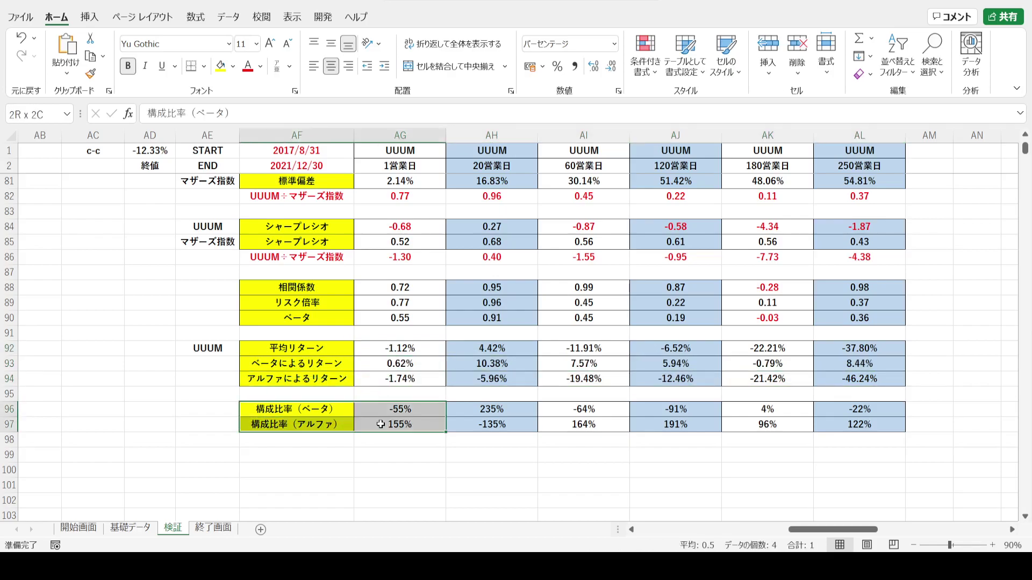
left_click(378, 364)
left_click(372, 349)
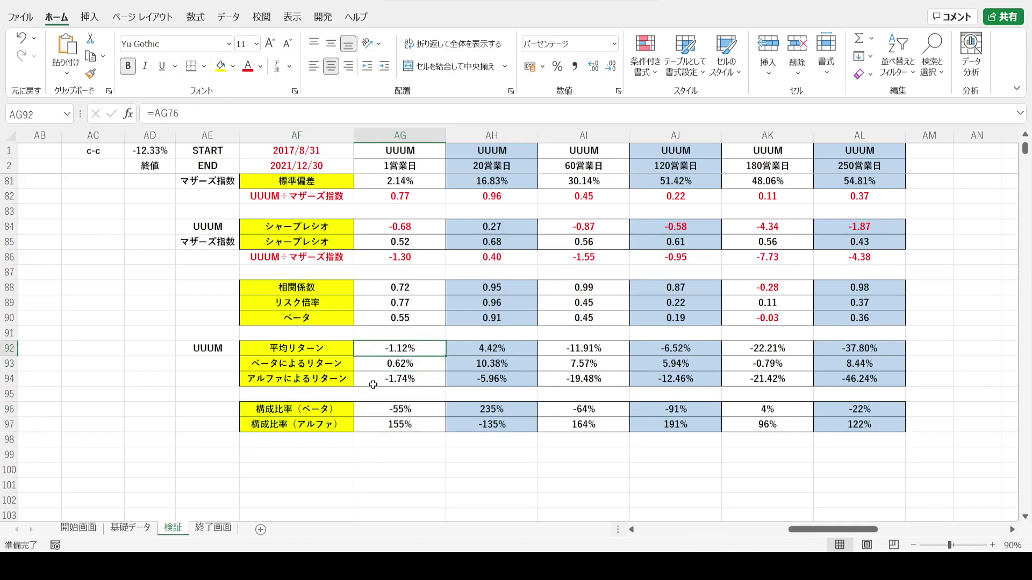
left_click(374, 411)
left_click(368, 379)
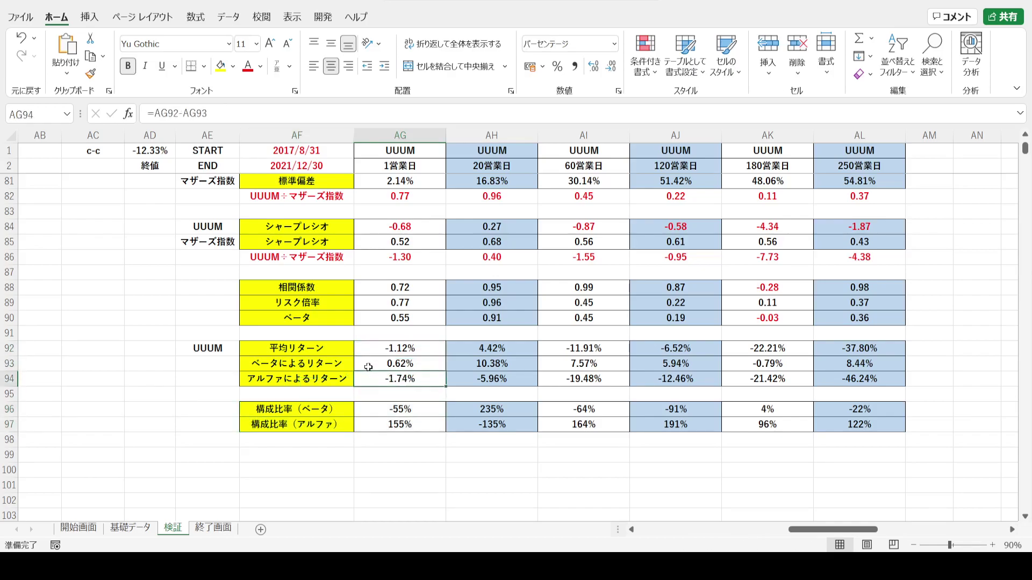
left_click(368, 344)
left_click(372, 430)
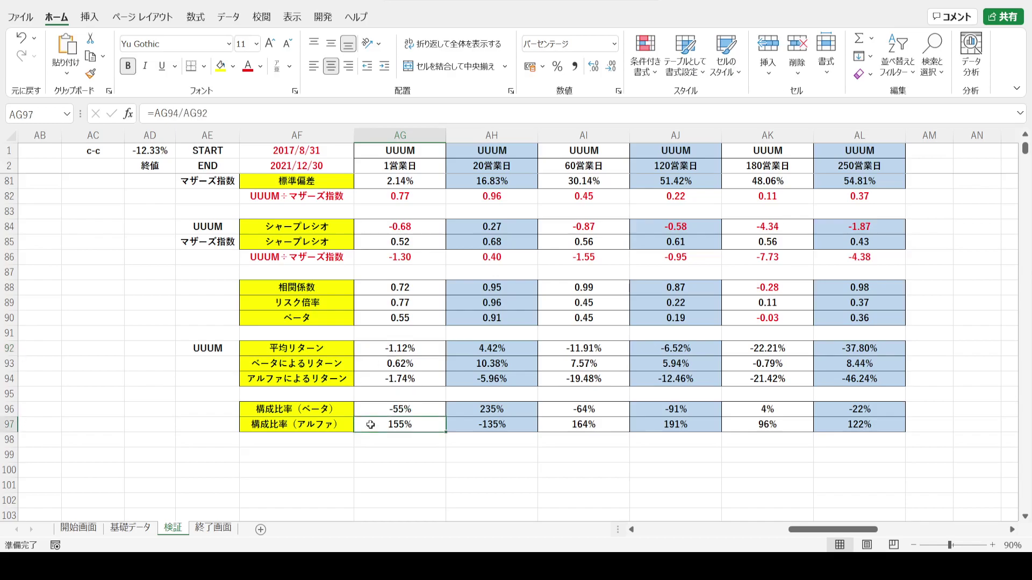
left_click_drag(367, 409, 845, 426)
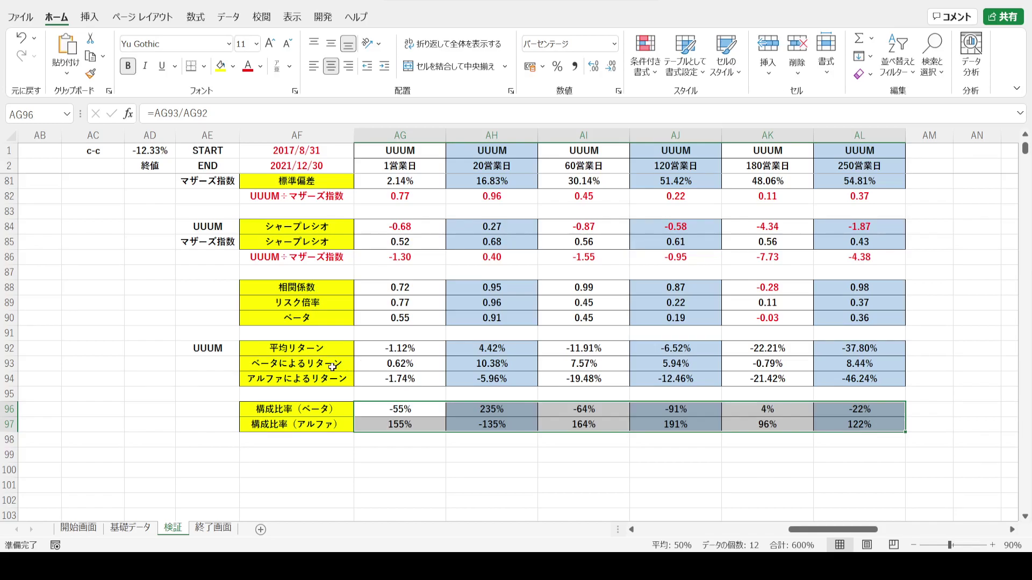
- Trace the ベータによるリターン in AG93:AL93 back to the 相関係数, リスク倍率 and ベータ rows 88 to 90
left_click(366, 365)
left_click_drag(483, 363, 829, 367)
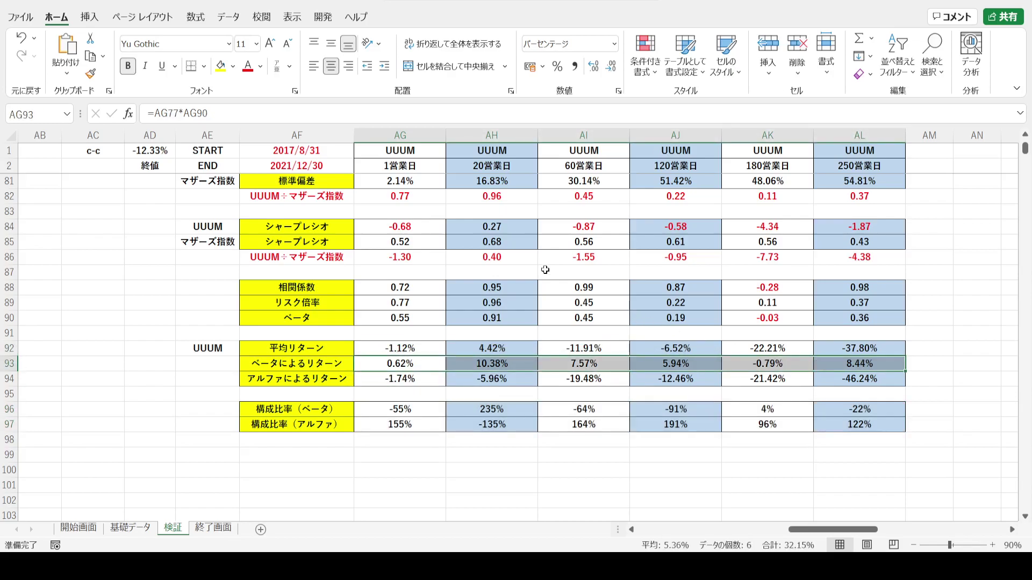
left_click(391, 287)
left_click_drag(391, 287, 767, 318)
left_click_drag(577, 304, 371, 320)
- Compare the ベータ and アルファ return rows AG93:AL94 with the 平均リターン row AG92:AL92
left_click_drag(394, 362, 868, 361)
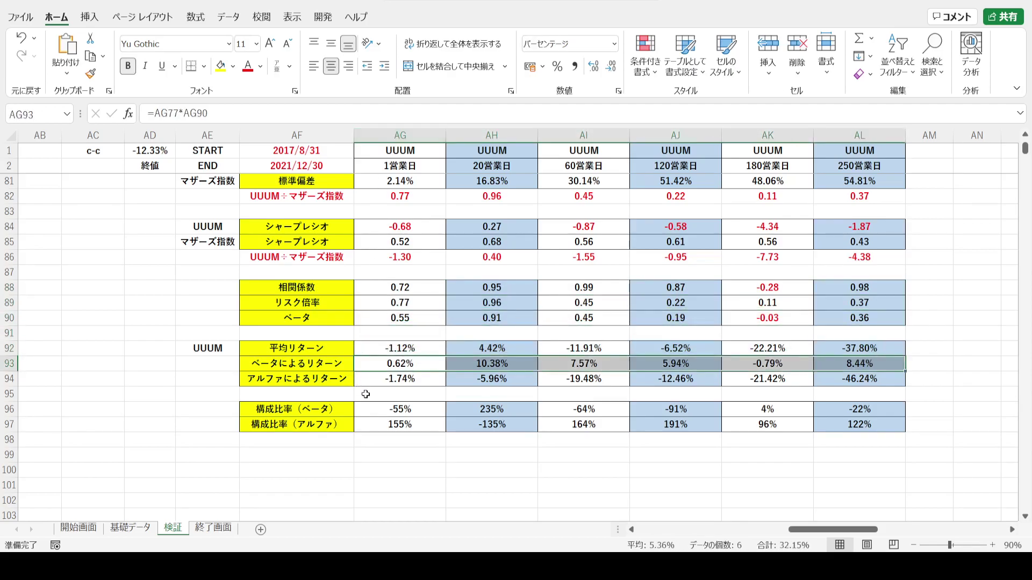
left_click_drag(372, 379, 852, 379)
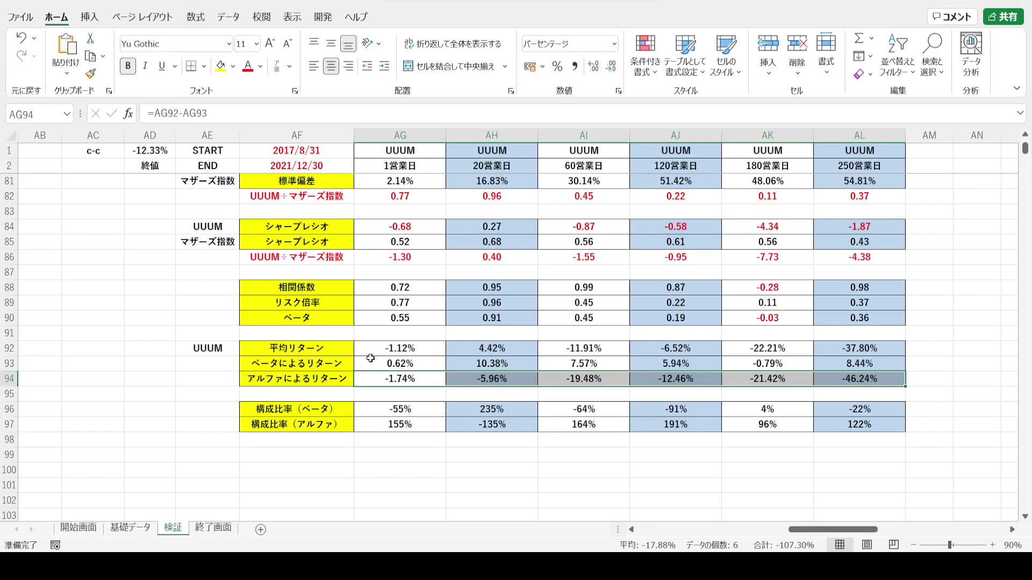
left_click_drag(369, 350, 824, 350)
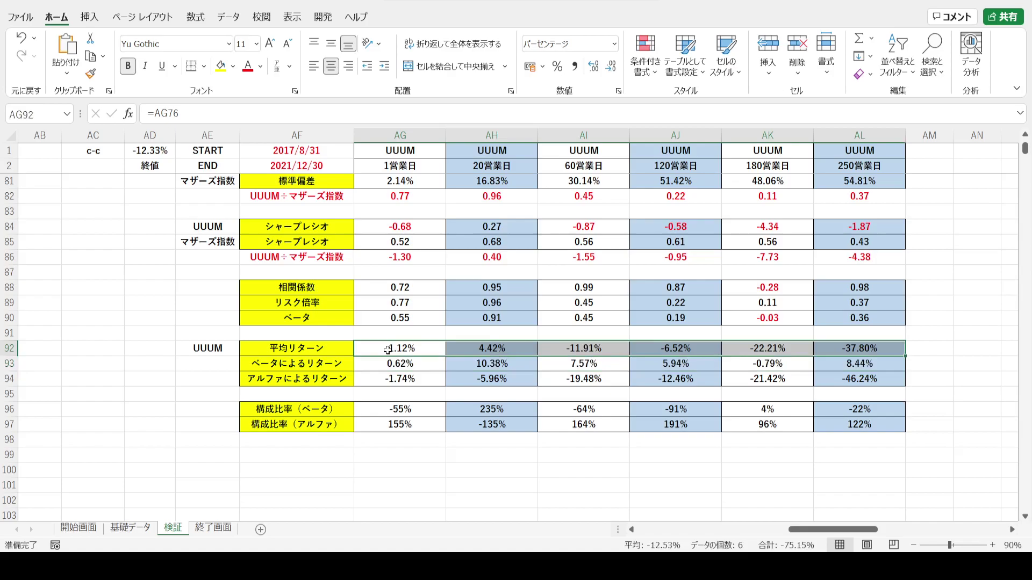
- Examine the 1営業日 column AG, comparing the returns in AG92:AG94 with the 構成比率 in AG96:AG97
left_click(393, 134)
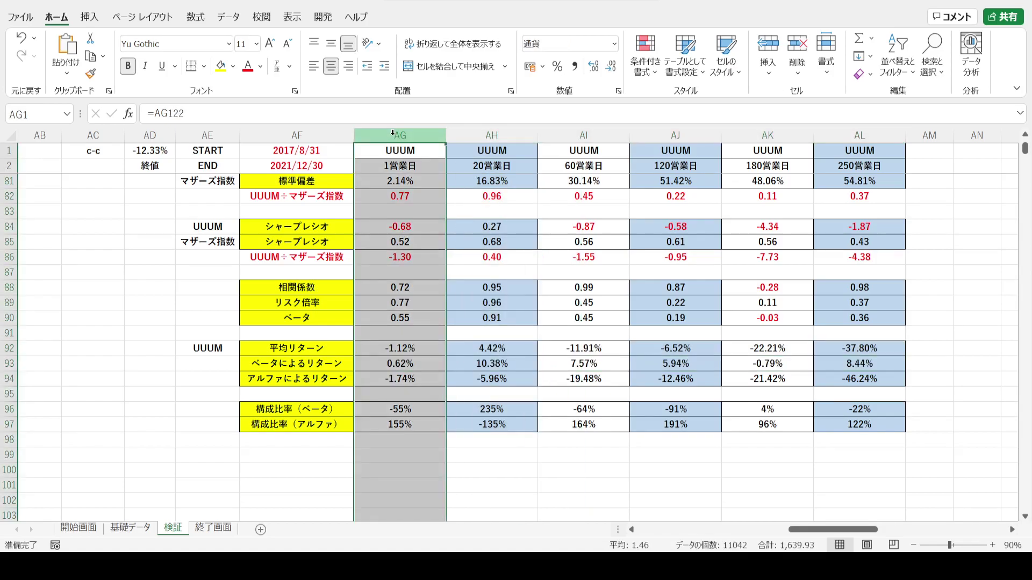
left_click(376, 349)
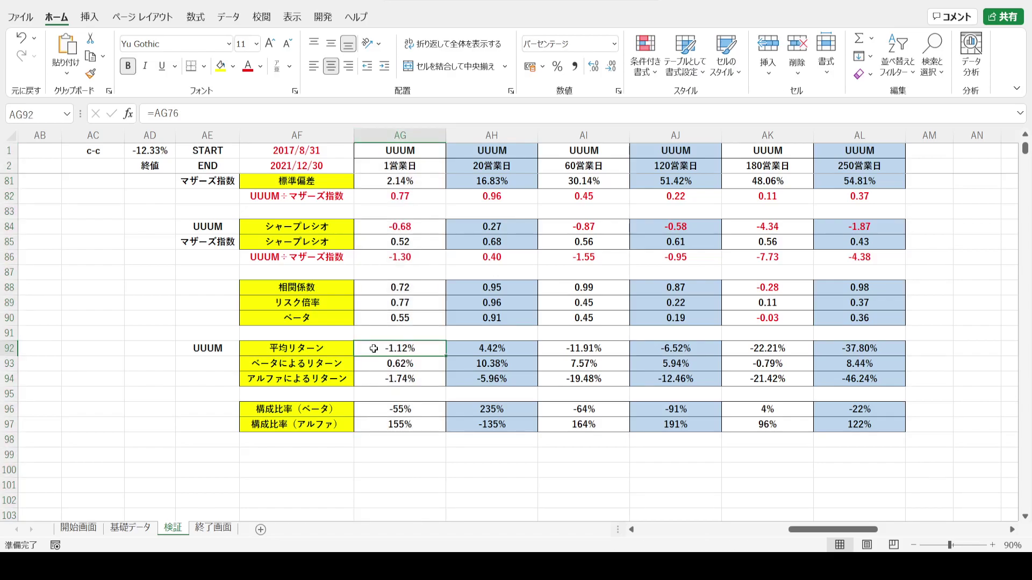
key("Down")
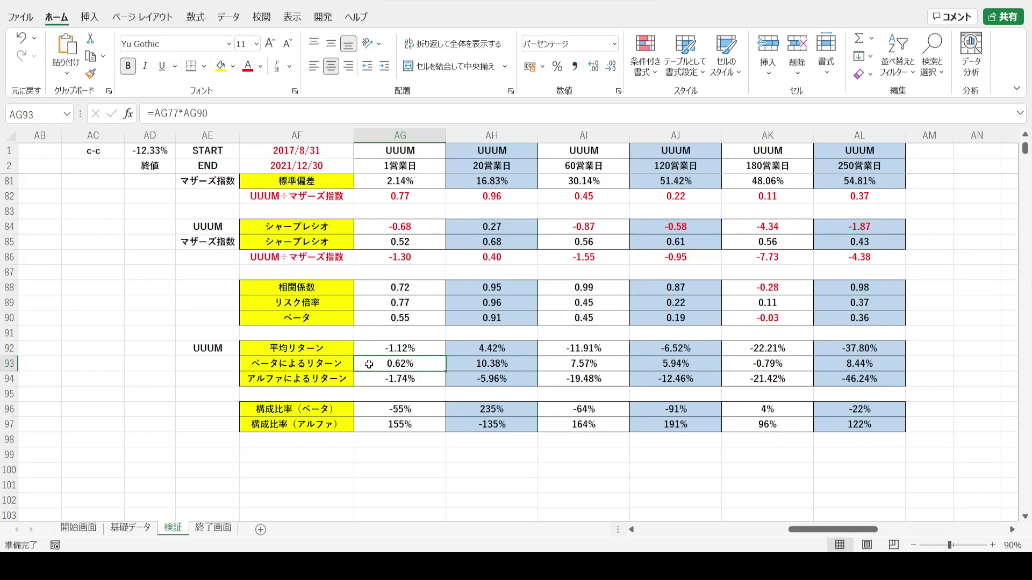
key("Down")
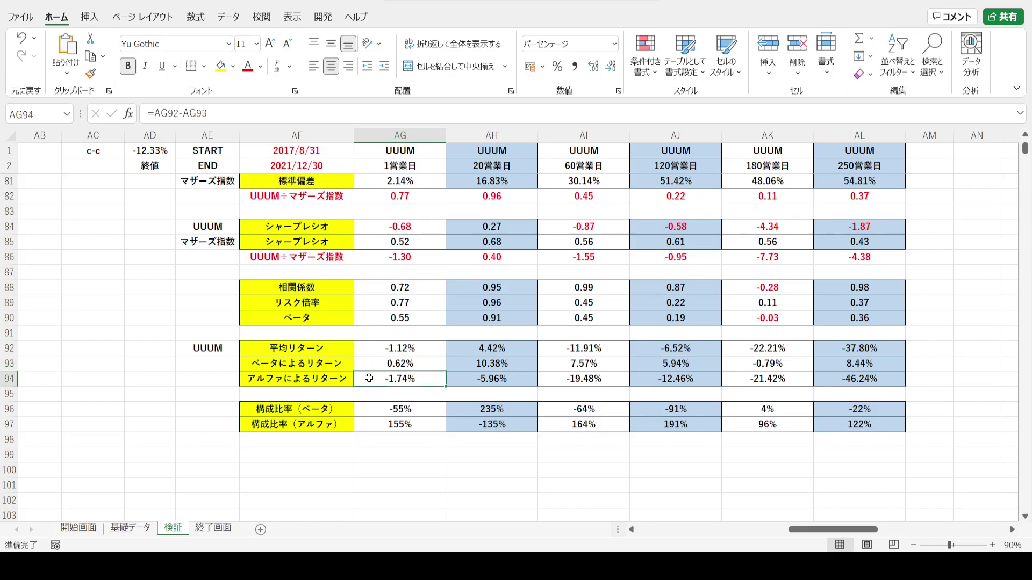
key("Up")
key("Up")
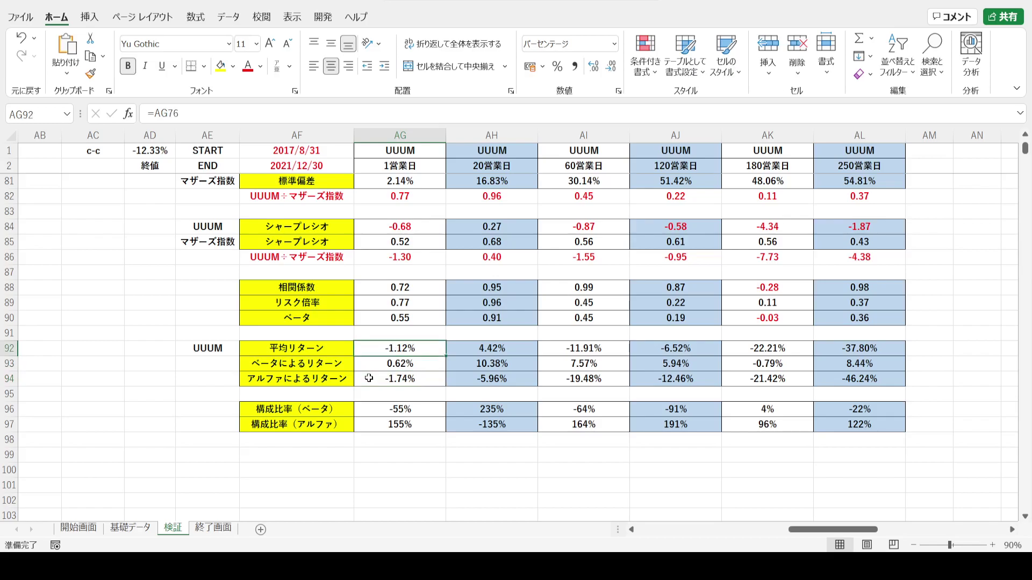
left_click_drag(369, 408, 368, 424)
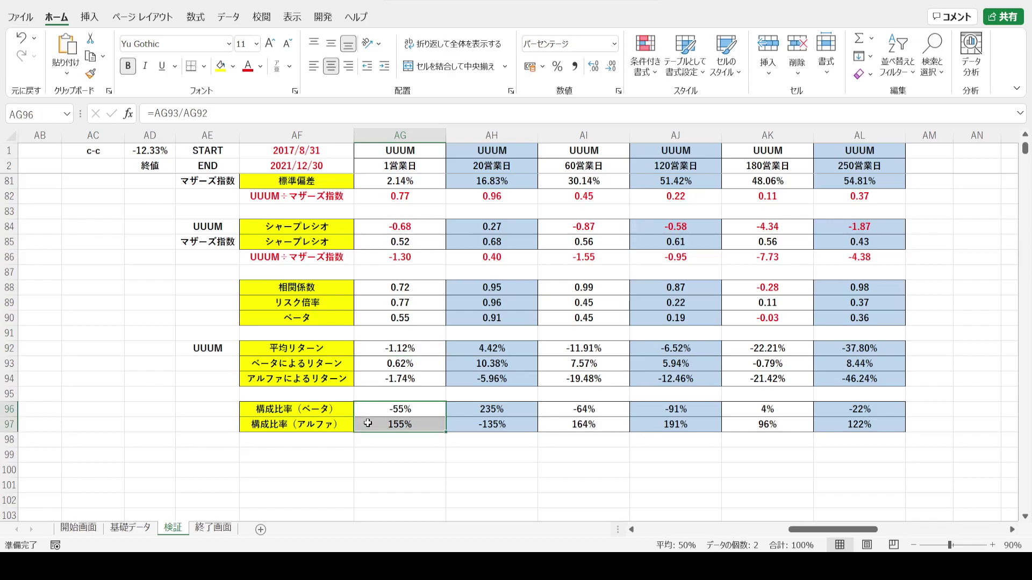
- Recheck the 1営業日 column AG, going over AG93 and AG94 before returning to the 平均リターン in AG92
left_click(378, 132)
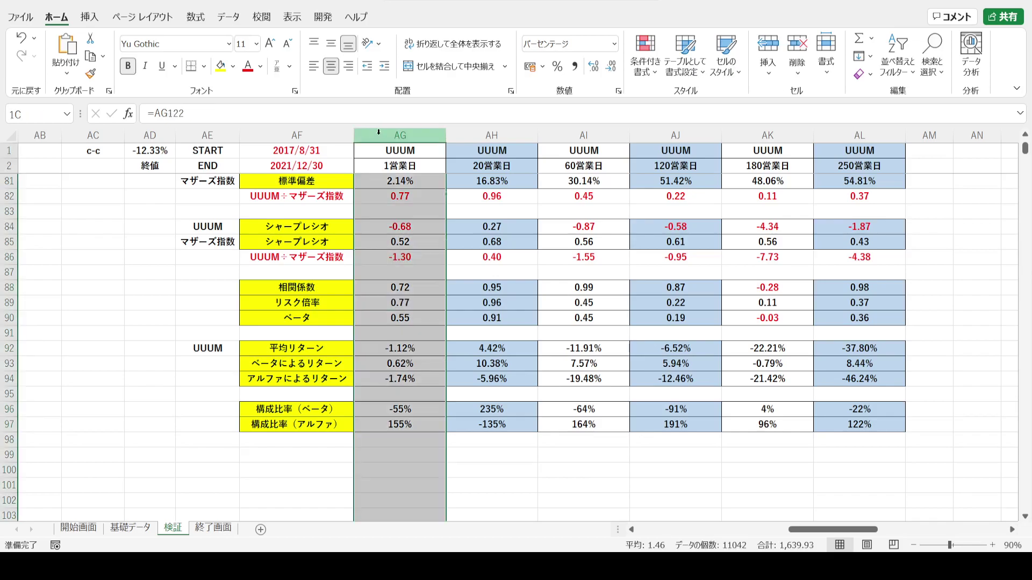
left_click(376, 361)
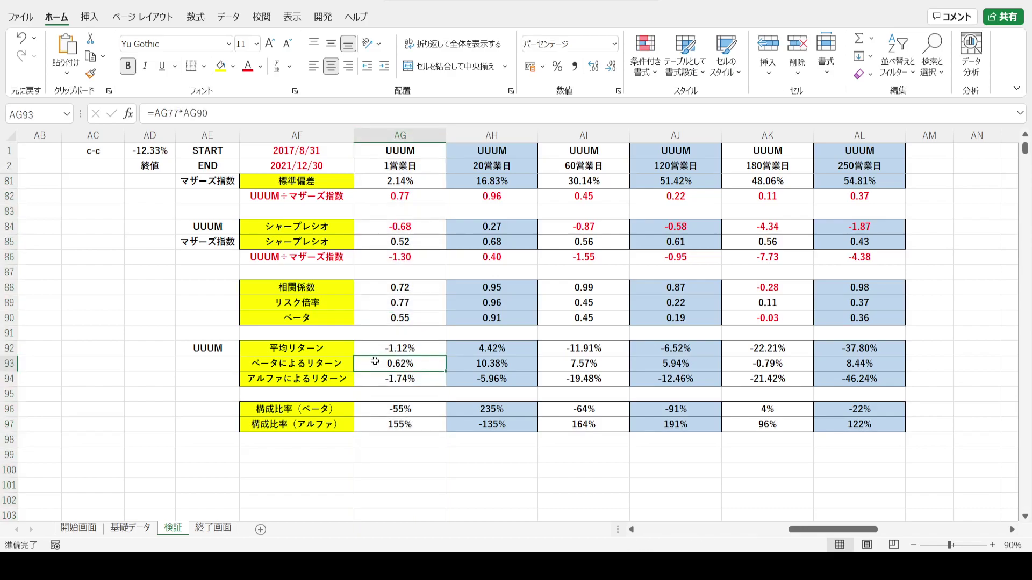
key("Down")
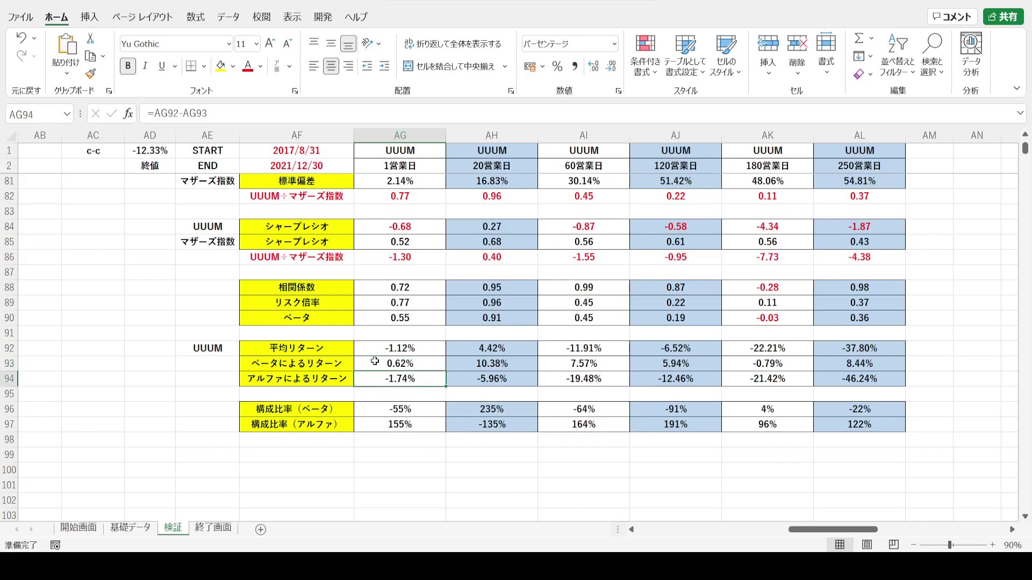
left_click(372, 352)
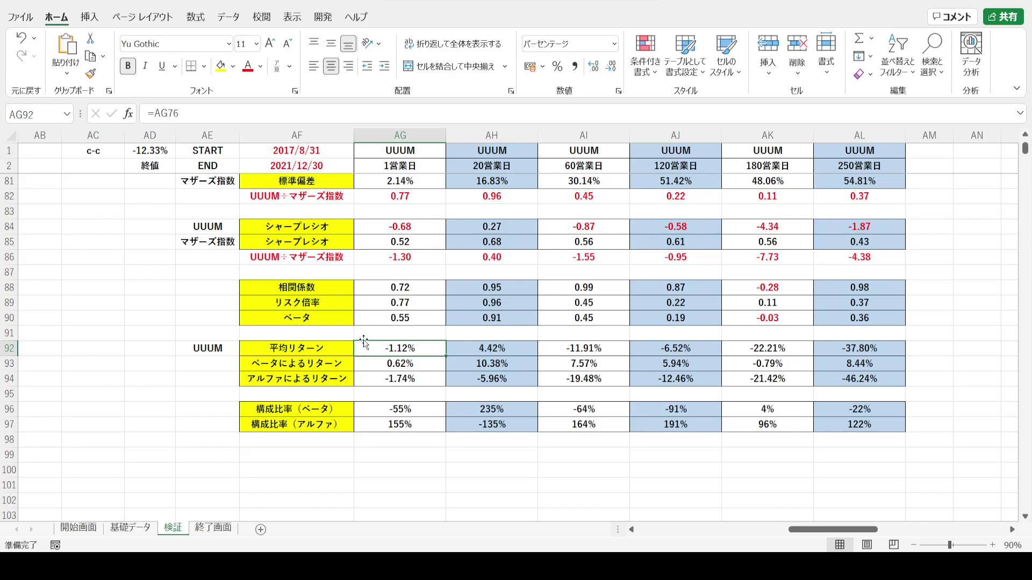
- Examine the 20営業日 column AH, comparing the 平均リターン in AH92 with its ベータ and アルファ components in AH93:AH94
left_click(500, 136)
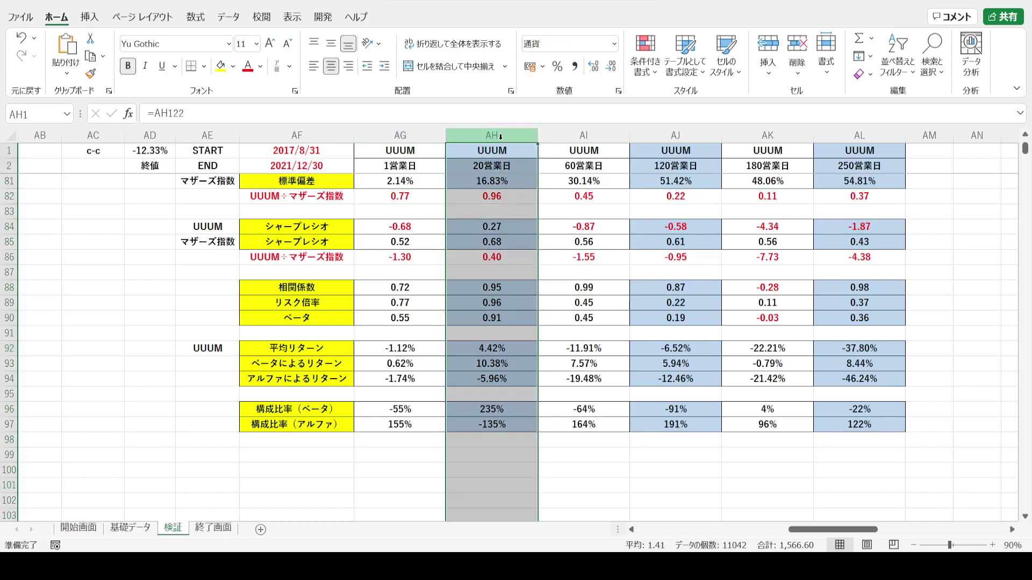
left_click(460, 346)
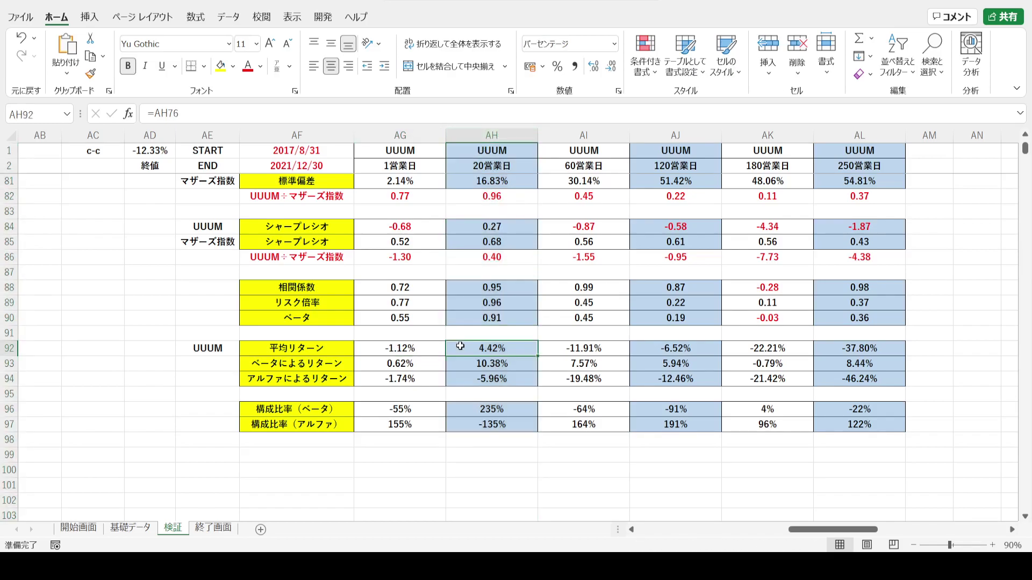
key("Down")
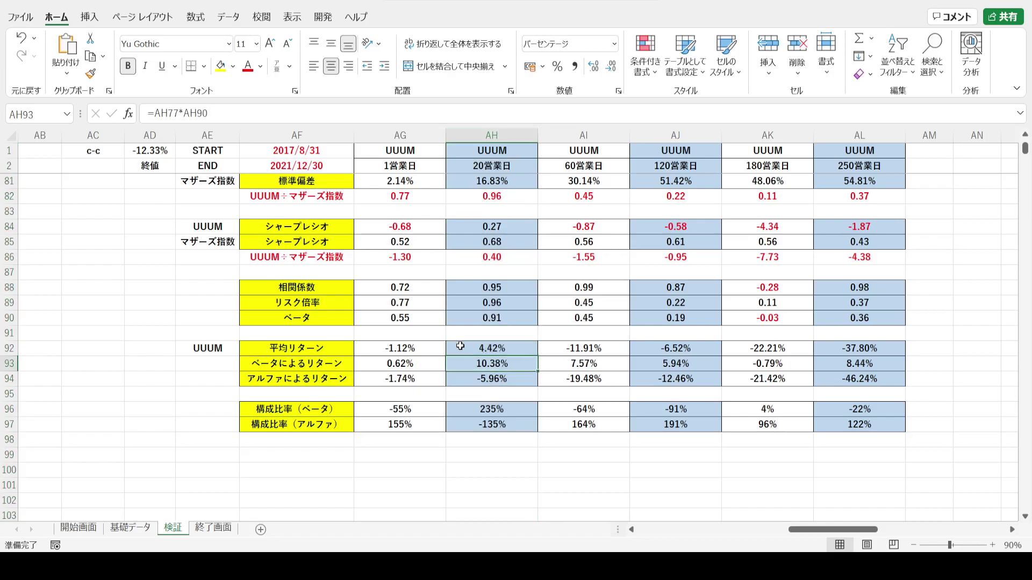
left_click(458, 380)
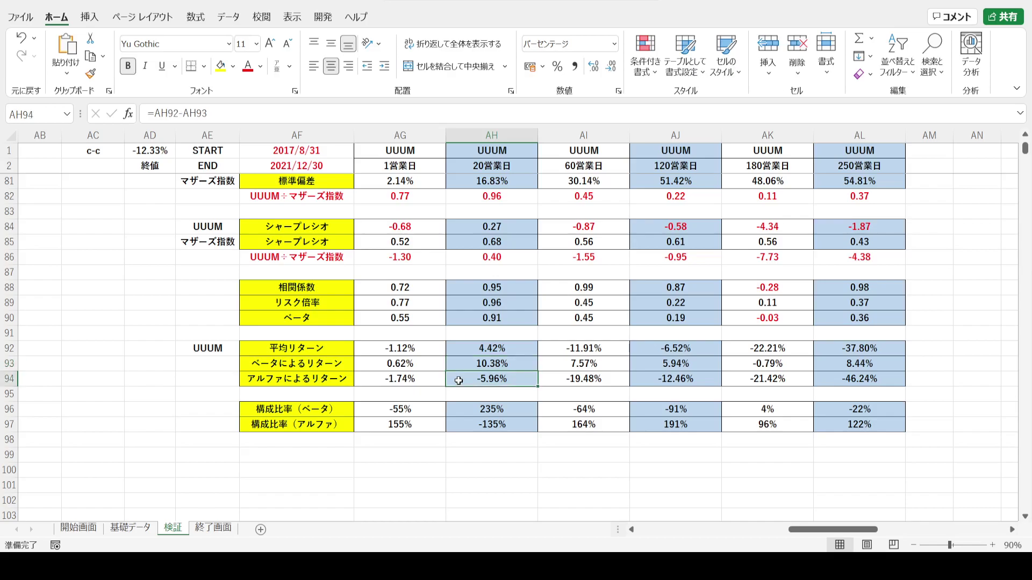
left_click(459, 350)
key("Down")
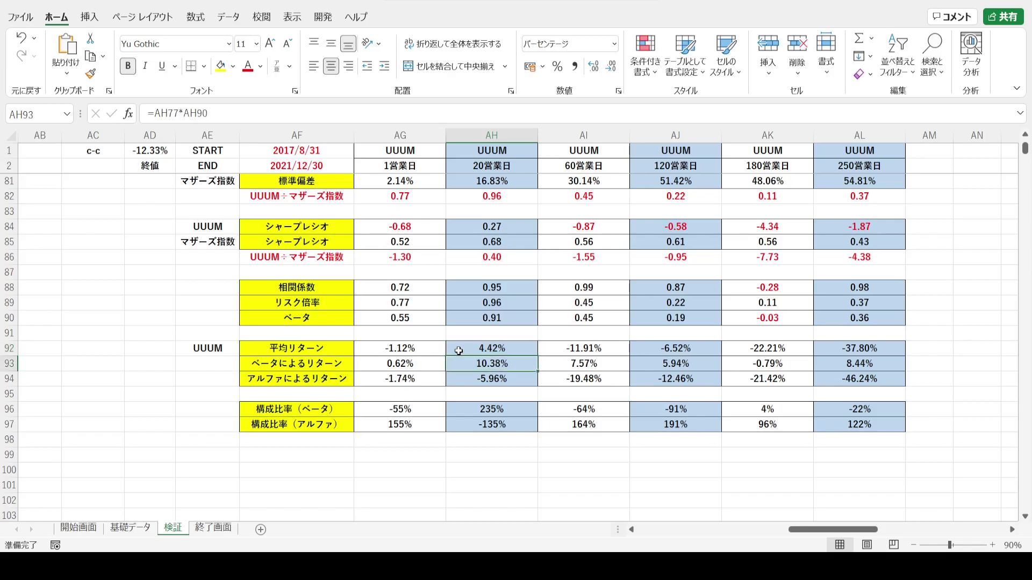
- Examine the 20営業日 column AH, relating the 平均リターン in AH92 to AH93, AH94 and the 構成比率（ベータ） in AH96
key("Down")
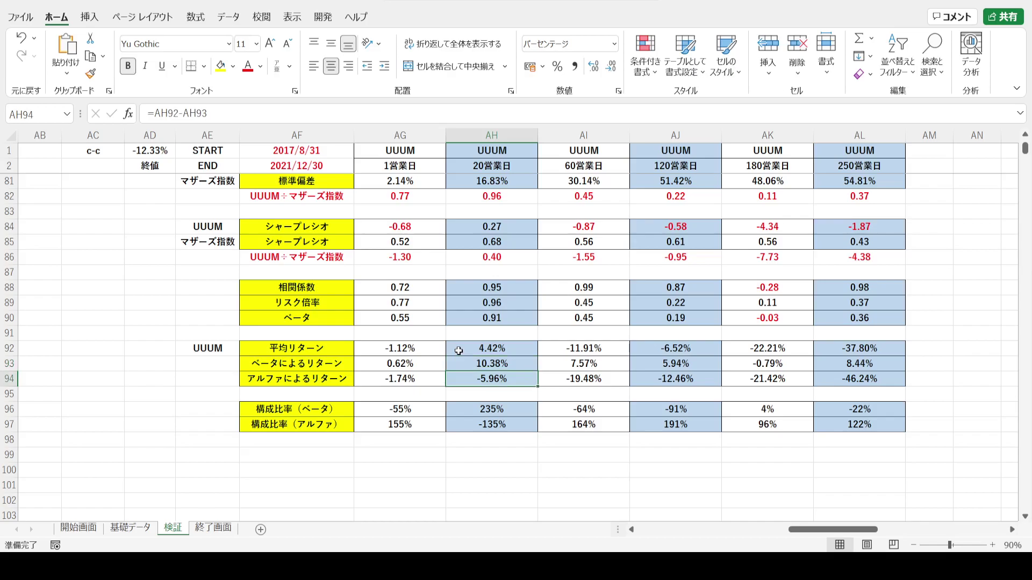
left_click(458, 351)
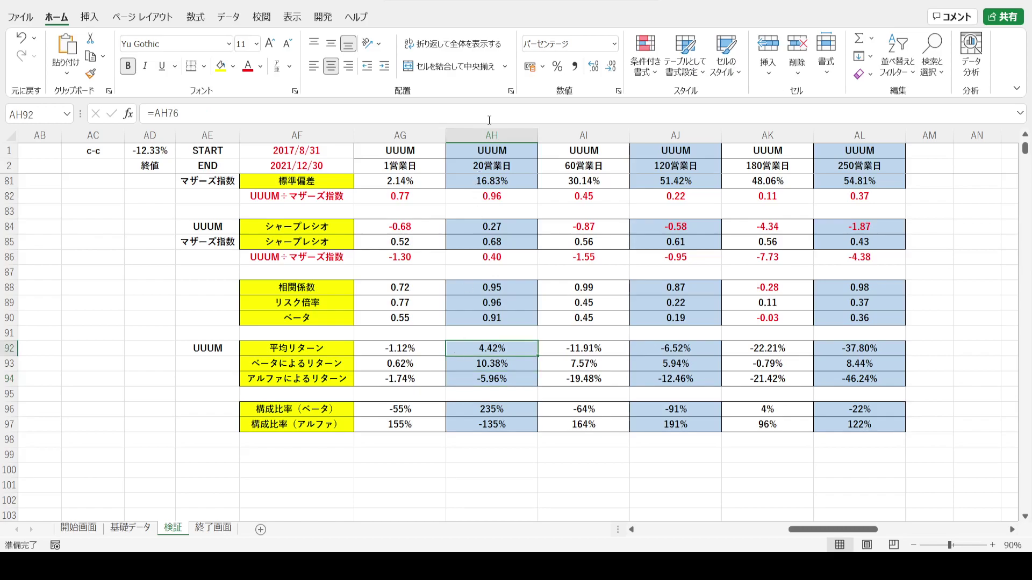
left_click(478, 134)
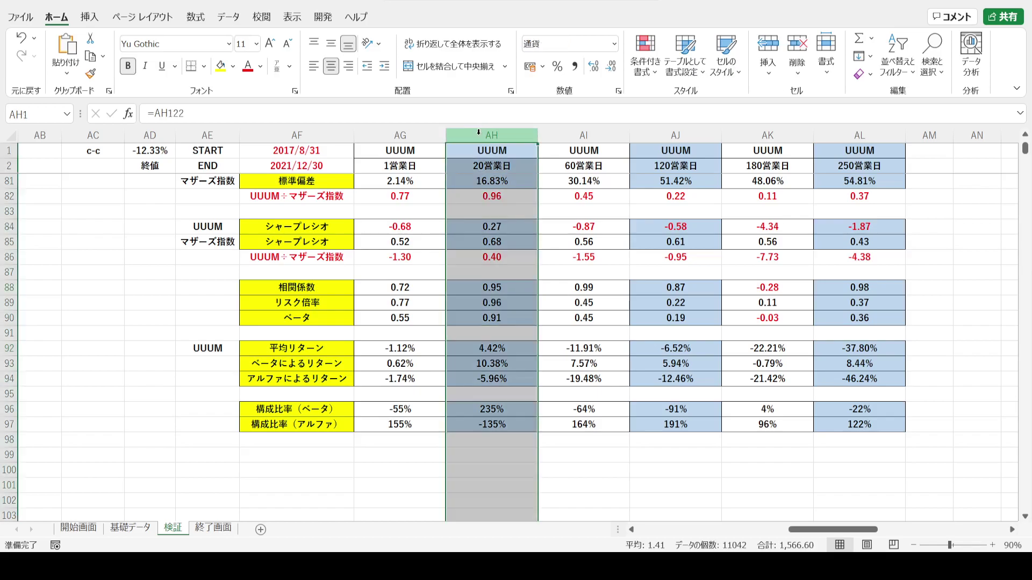
left_click(465, 345)
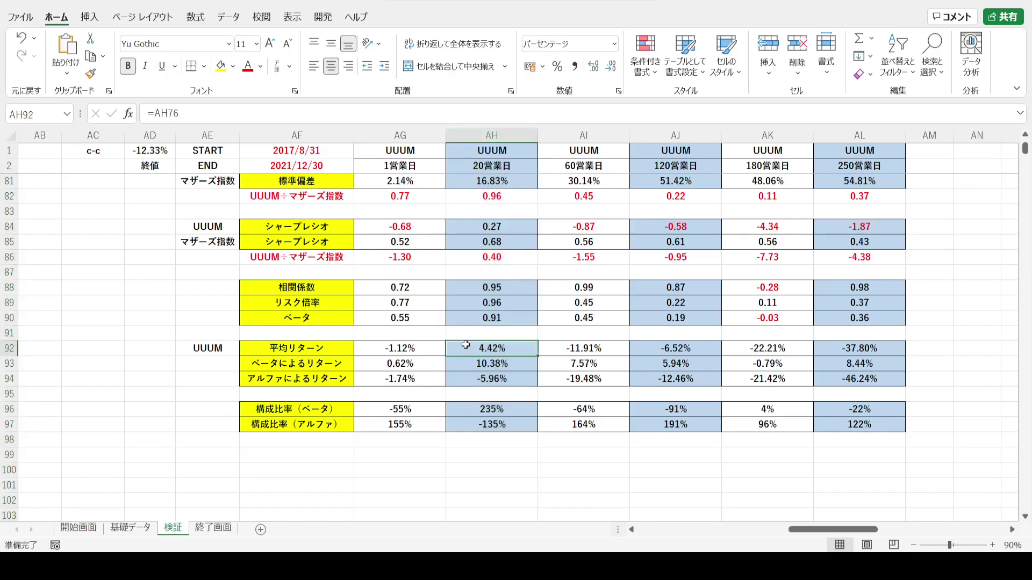
left_click(462, 410)
left_click(460, 364)
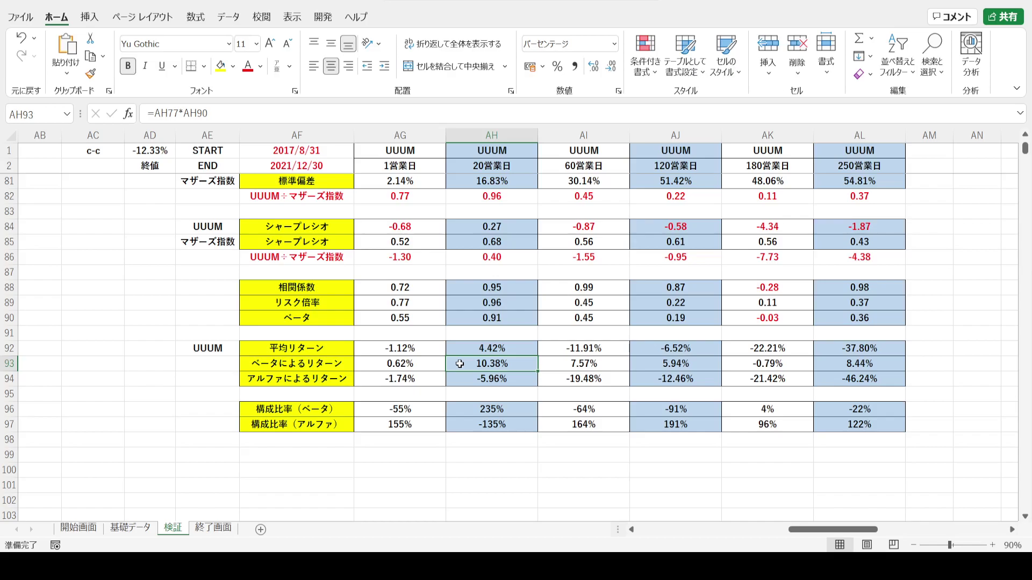
left_click(458, 379)
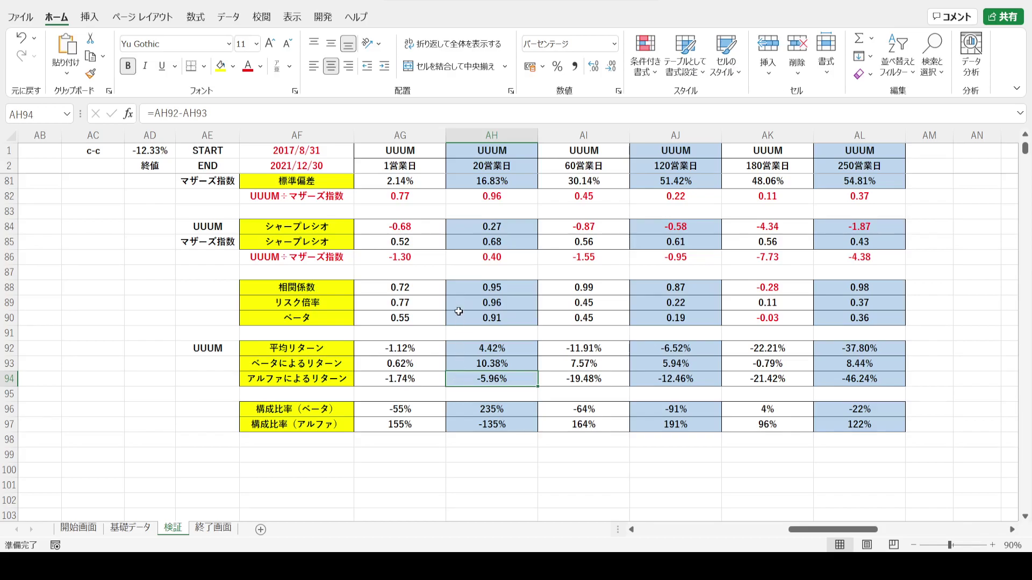
- Inspect the ベータによるリターン formula in AH93 and check the リスク倍率 and ベータ in AH89:AH90 without changing anything
double_click(459, 364)
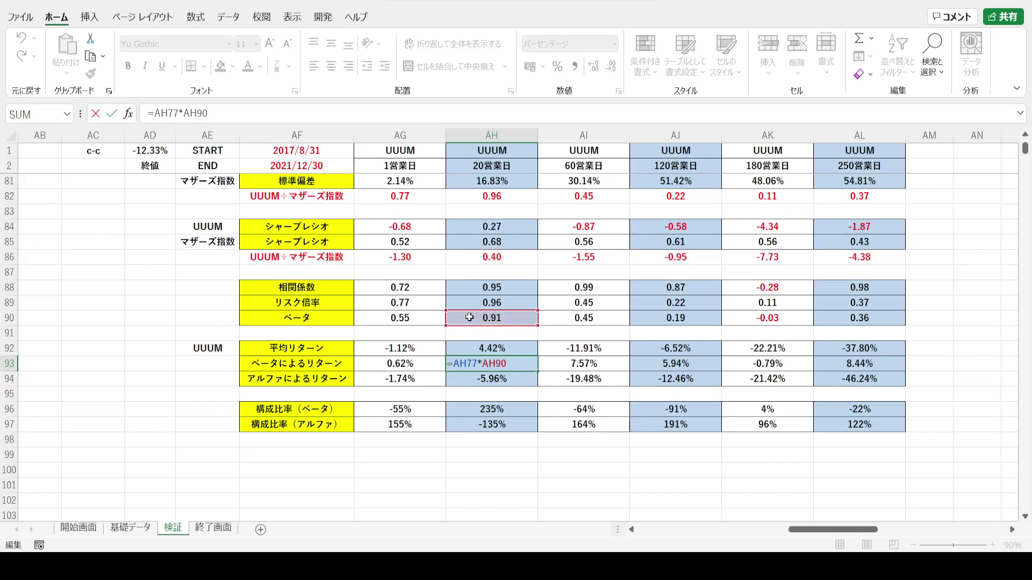
key("Escape")
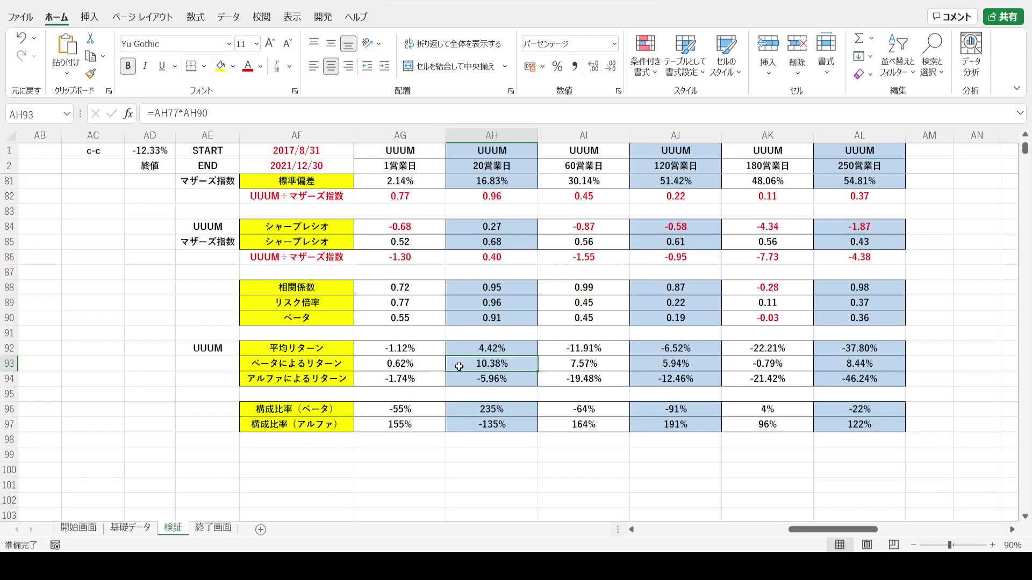
left_click(468, 303)
left_click(466, 318)
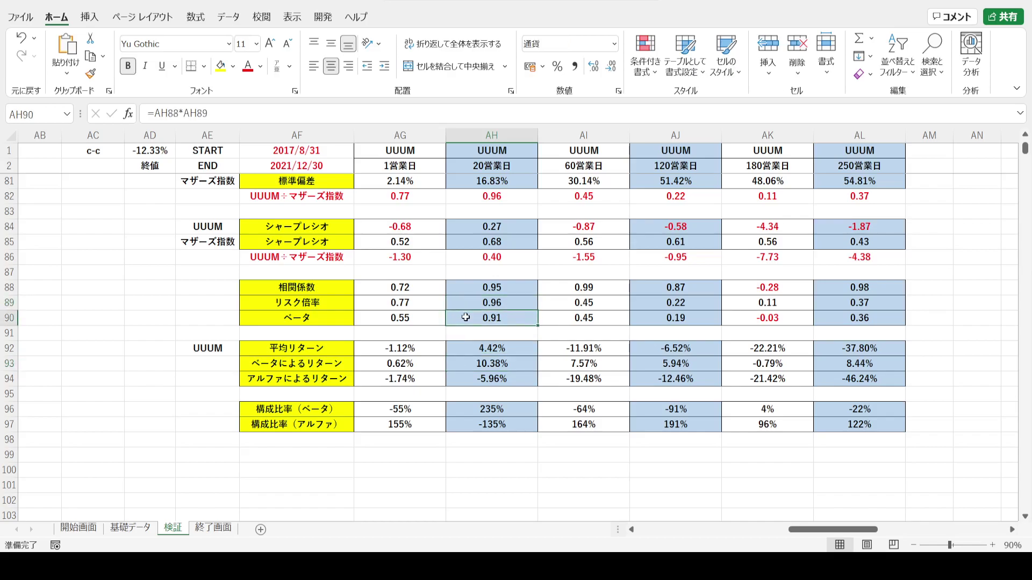
left_click(463, 363)
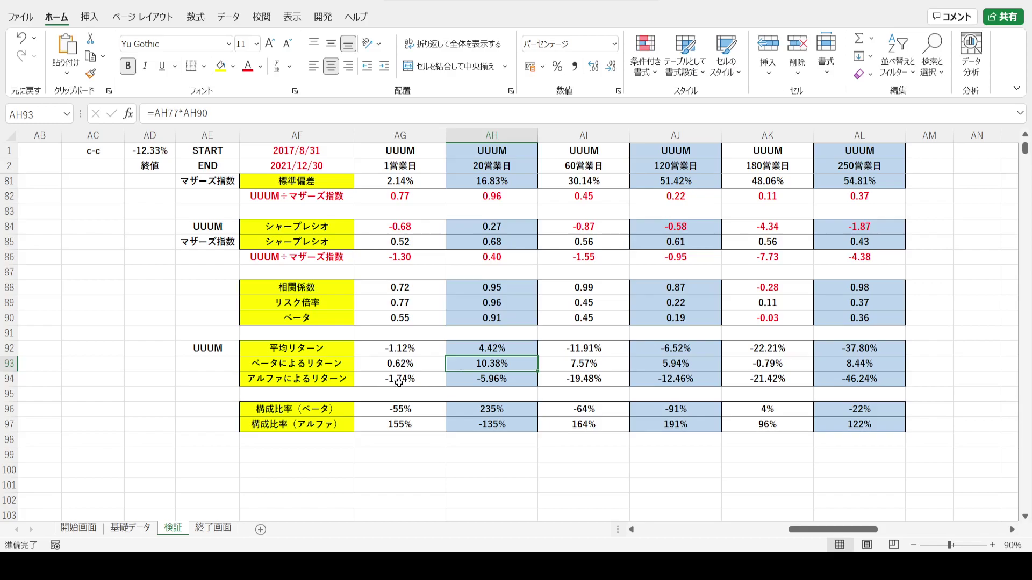
- Review the アルファによるリターン row AG94:AL94, then the 20営業日 平均リターン in AH92 and ベータによるリターン in AH93
left_click_drag(404, 382, 836, 384)
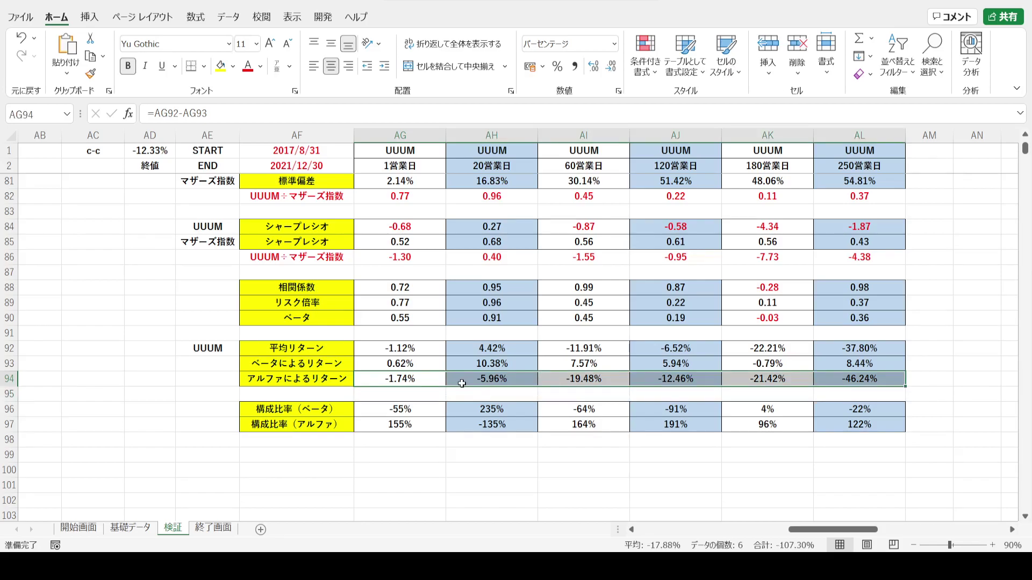
left_click(484, 134)
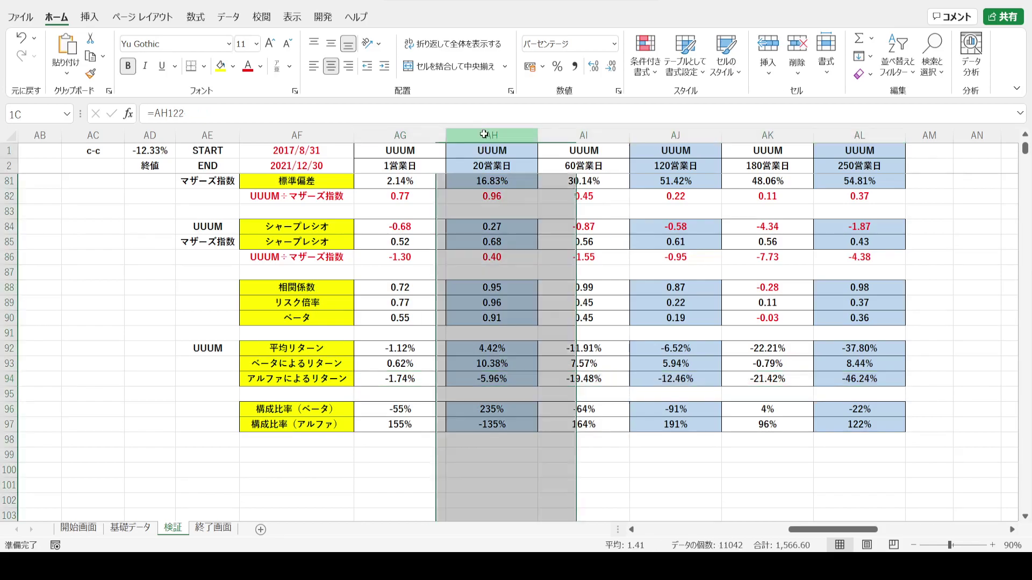
left_click(469, 348)
key("Return")
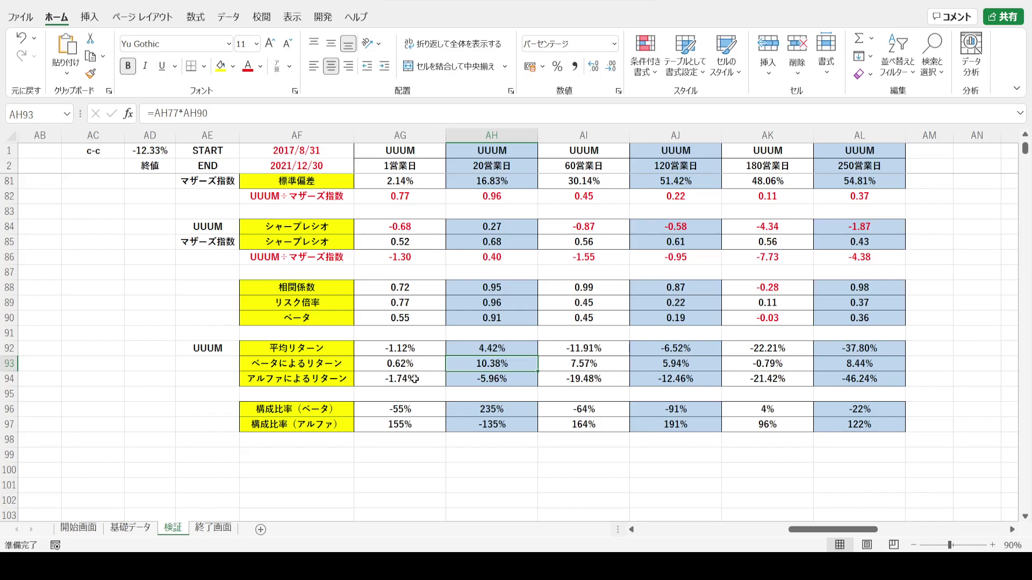
- Compare the アルファによるリターン row AG94:AL94 with the 平均リターン row AG92:AL92, singling out the 20営業日 value in AH92
left_click_drag(414, 379, 855, 374)
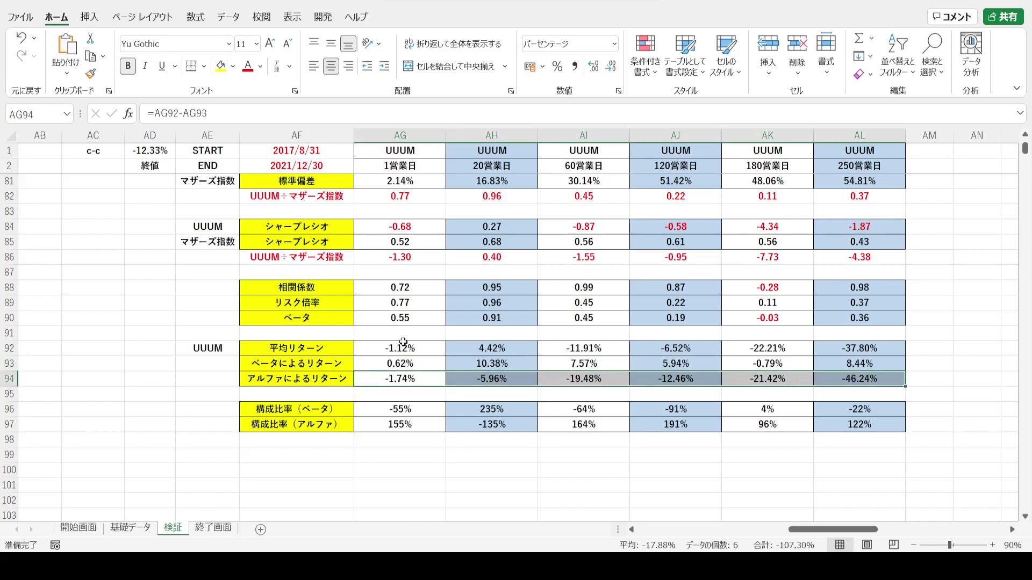
left_click_drag(426, 353, 855, 355)
left_click(472, 132)
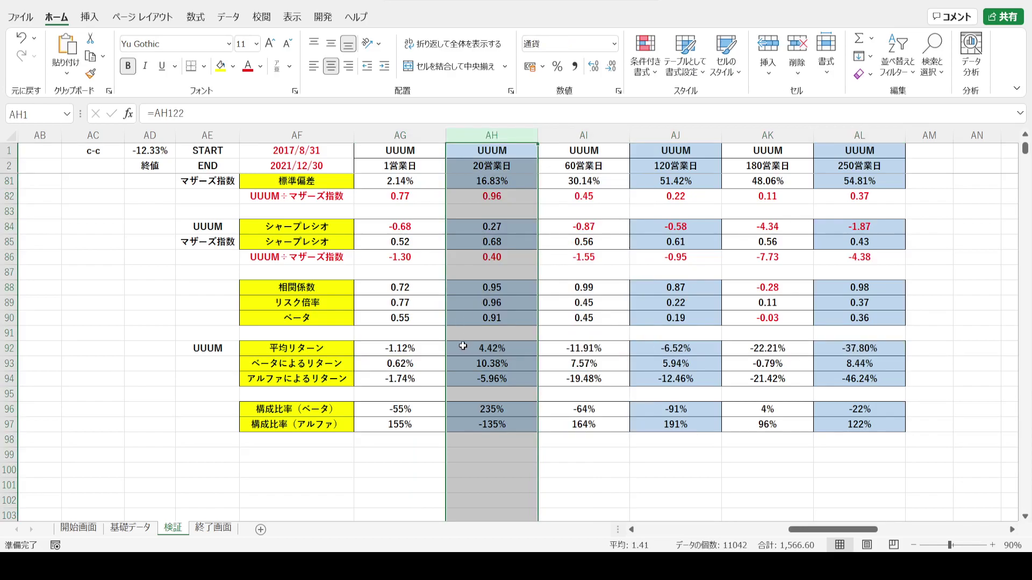
left_click(463, 346)
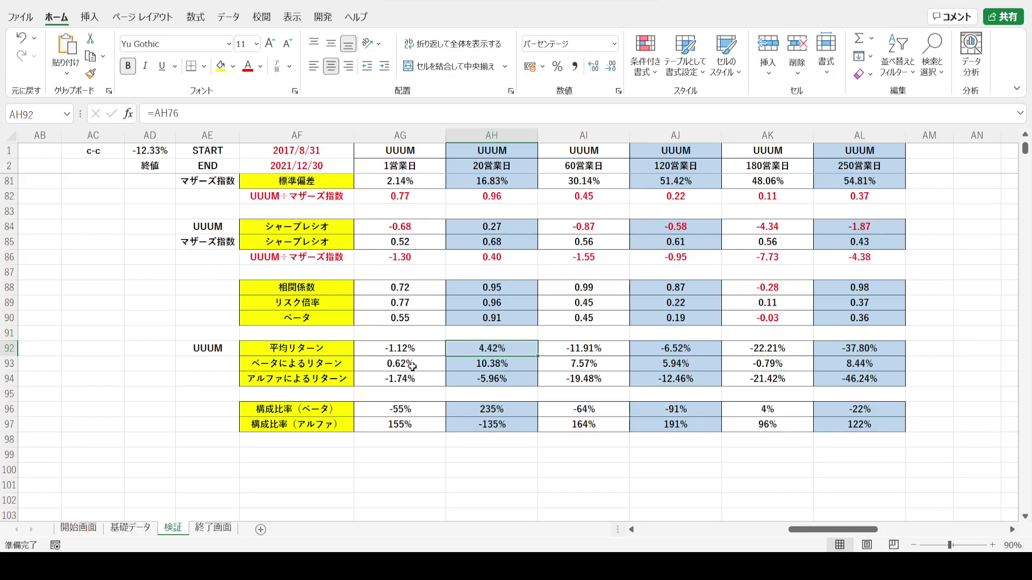
left_click_drag(370, 378, 830, 383)
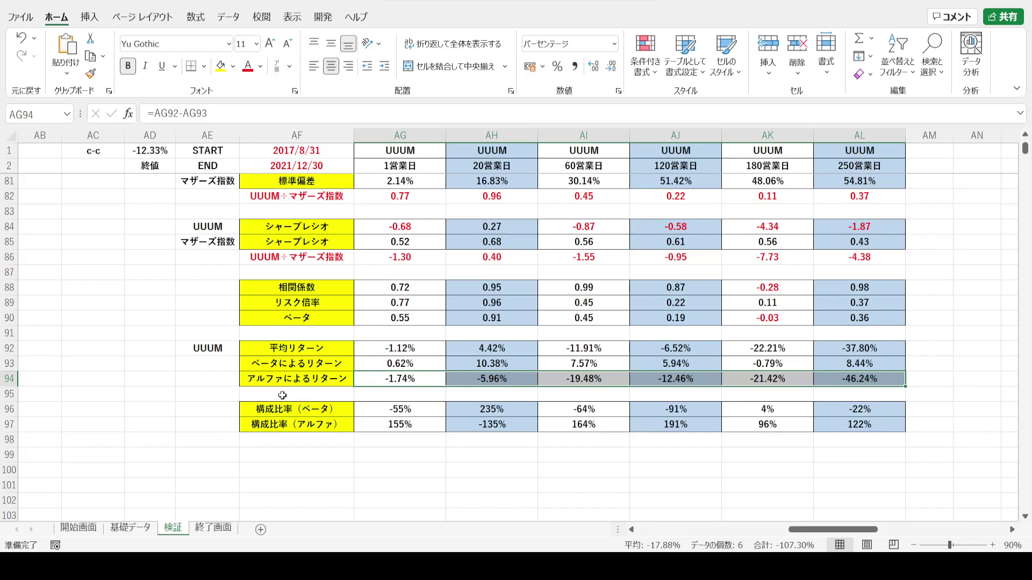
- Go back up to the summary table and review the サンプル数 row AG75:AL75 and UUUM's 平均リターン row AG76:AL76
left_click(188, 240)
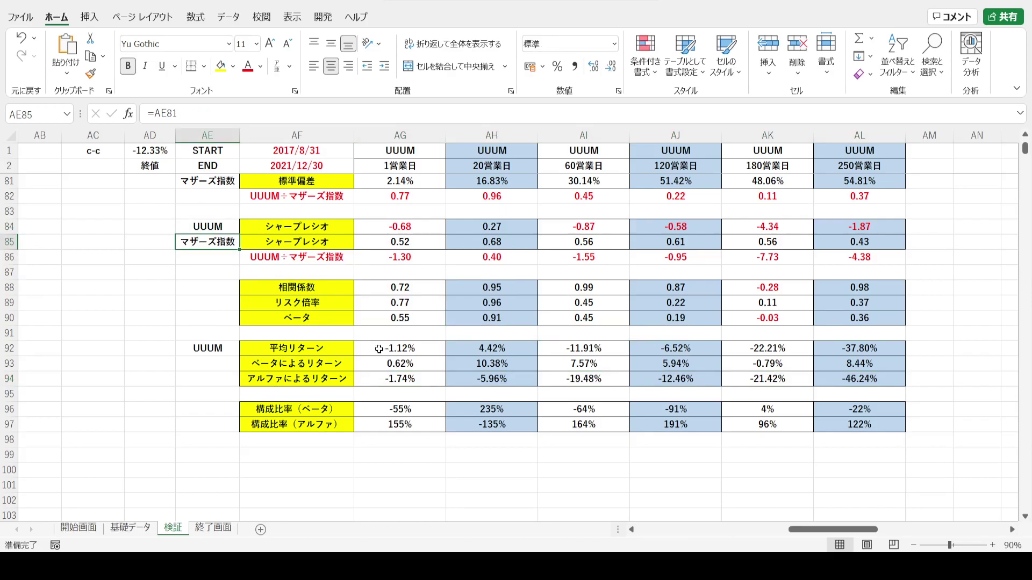
left_click(367, 257)
key("Up")
key("Up")
key("Up")
key("Up")
key("Up")
key("Up")
key("Up")
key("Up")
key("Up")
key("Up")
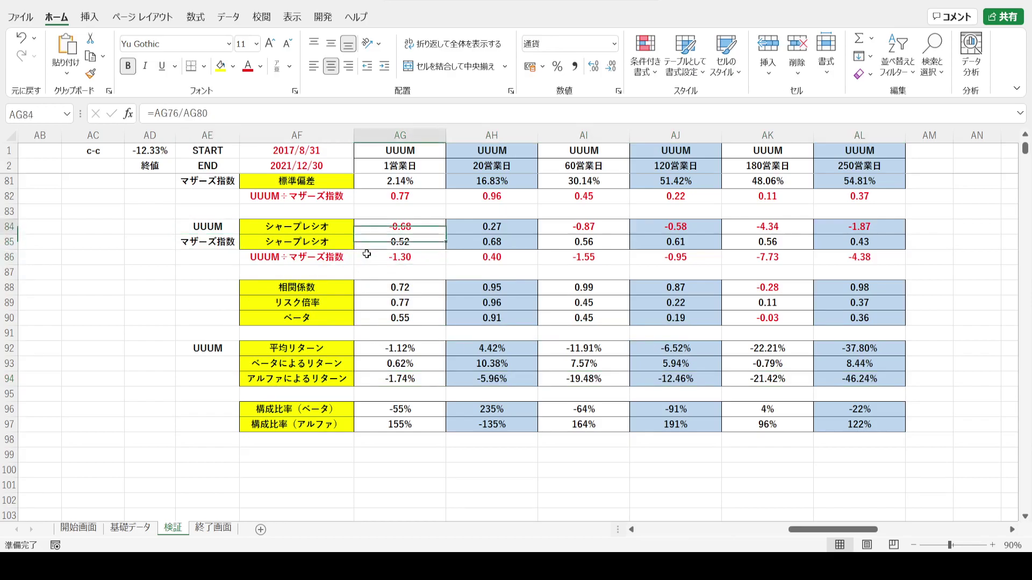
key("Up")
key("Up")
key("Up")
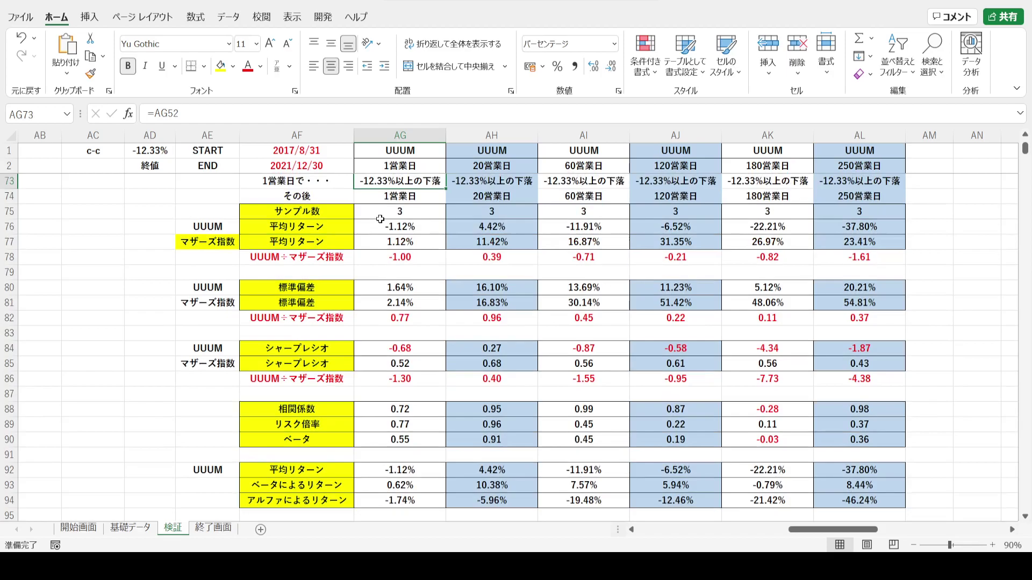
key("Up")
left_click_drag(371, 228, 839, 232)
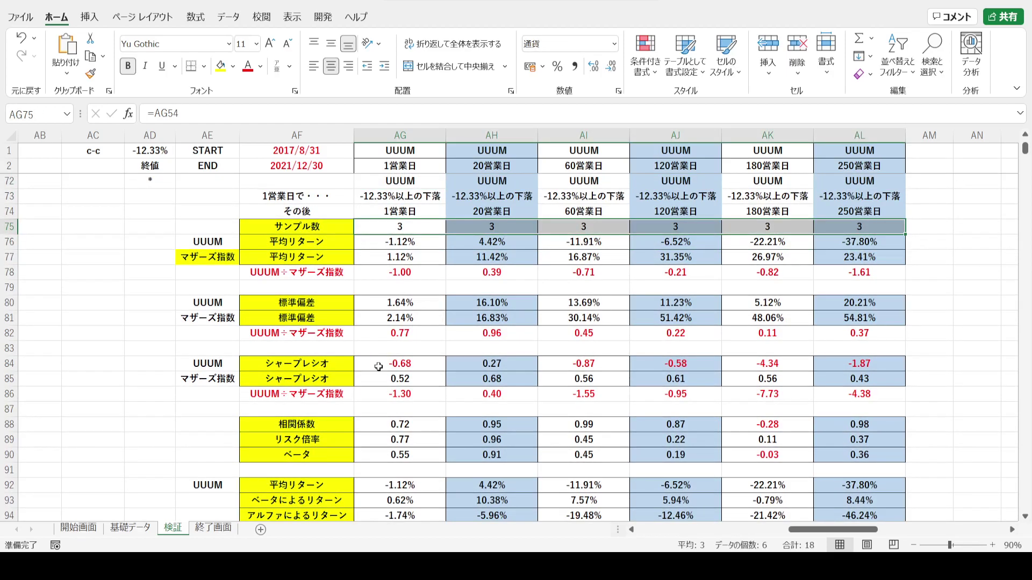
left_click_drag(371, 257, 392, 240)
left_click(832, 257)
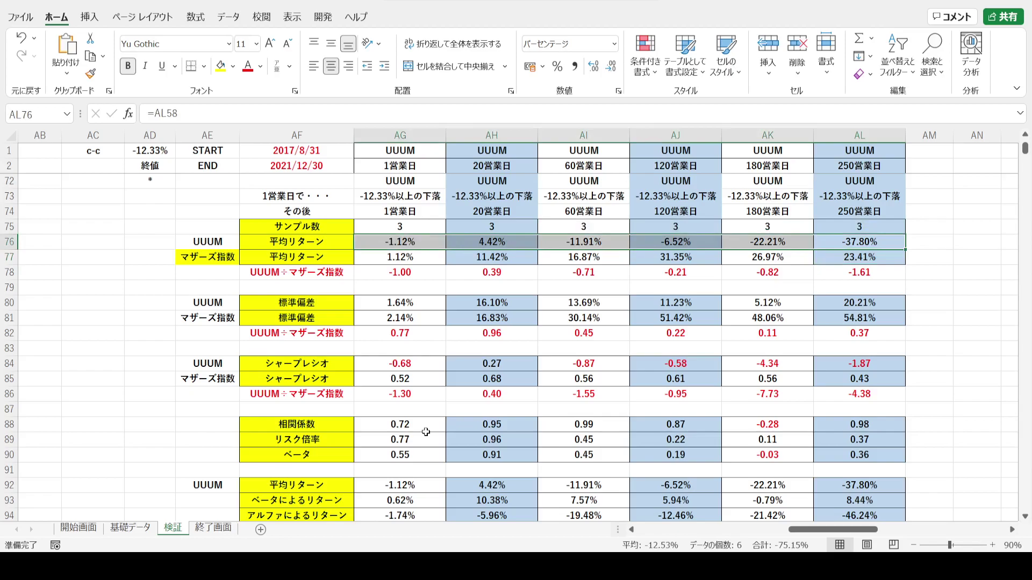
- Return to the return breakdown and highlight the アルファによるリターン values in AG94:AL94 for a final review
left_click(420, 502)
scroll(420, 502, "down", 2)
left_click(420, 501)
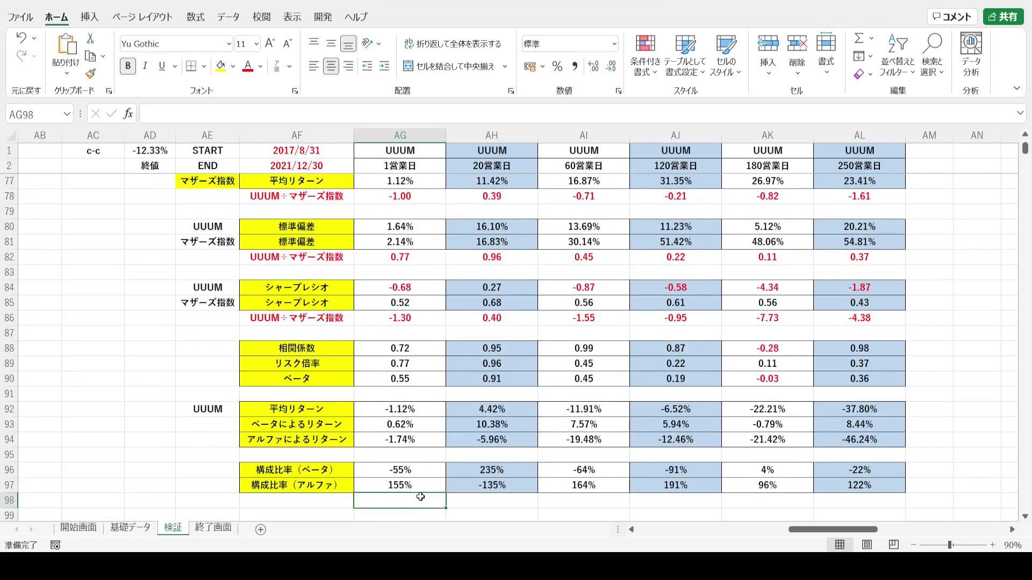
left_click_drag(368, 439, 847, 440)
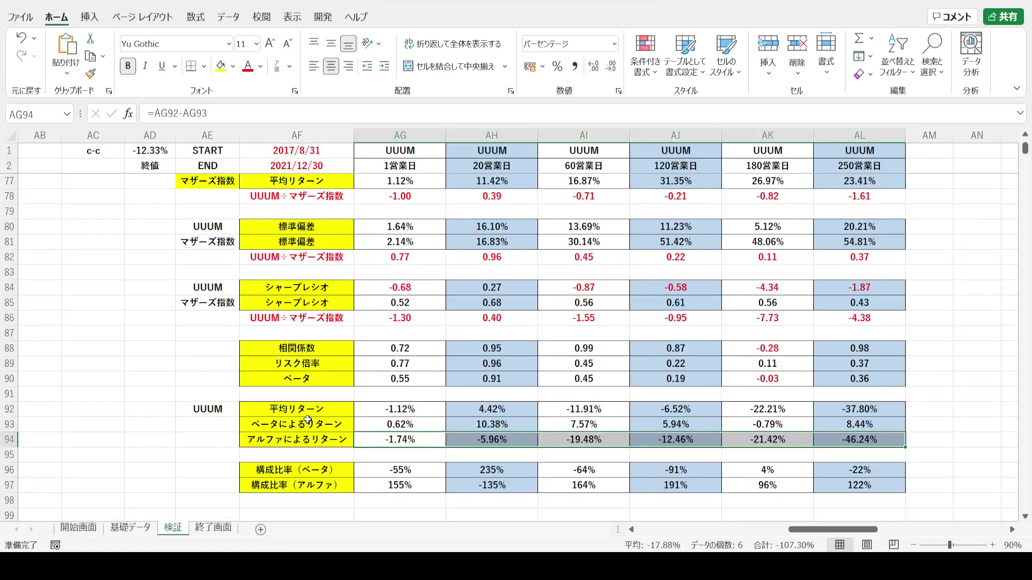
- Open the 終了画面 sheet and go to the comment request line in A2
left_click(204, 529)
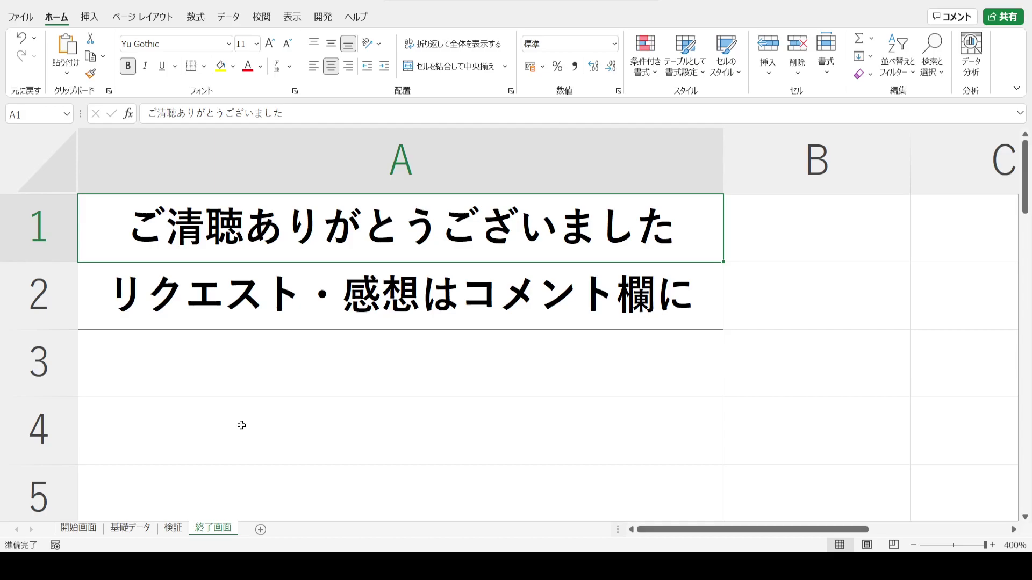
key("Down")
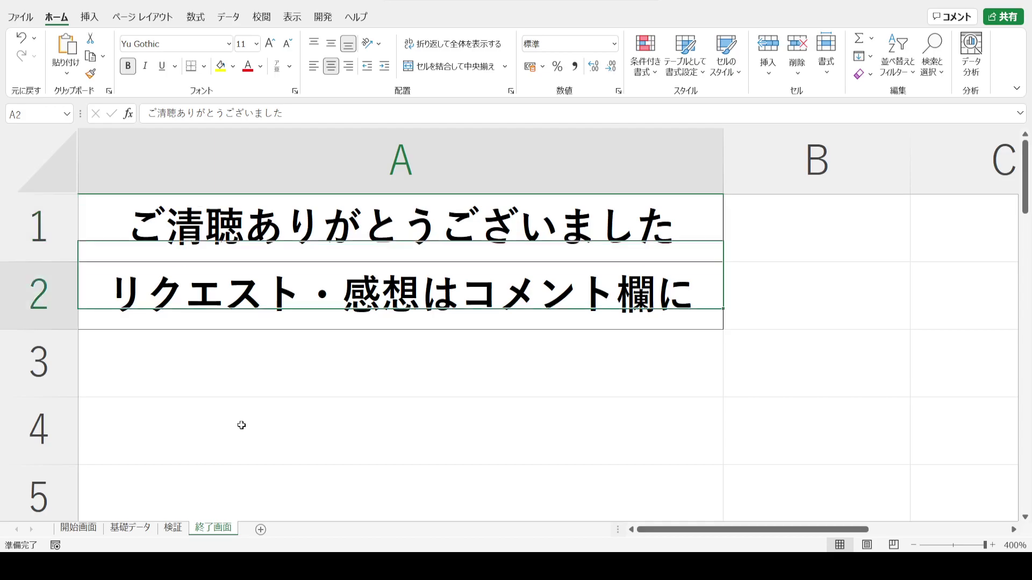